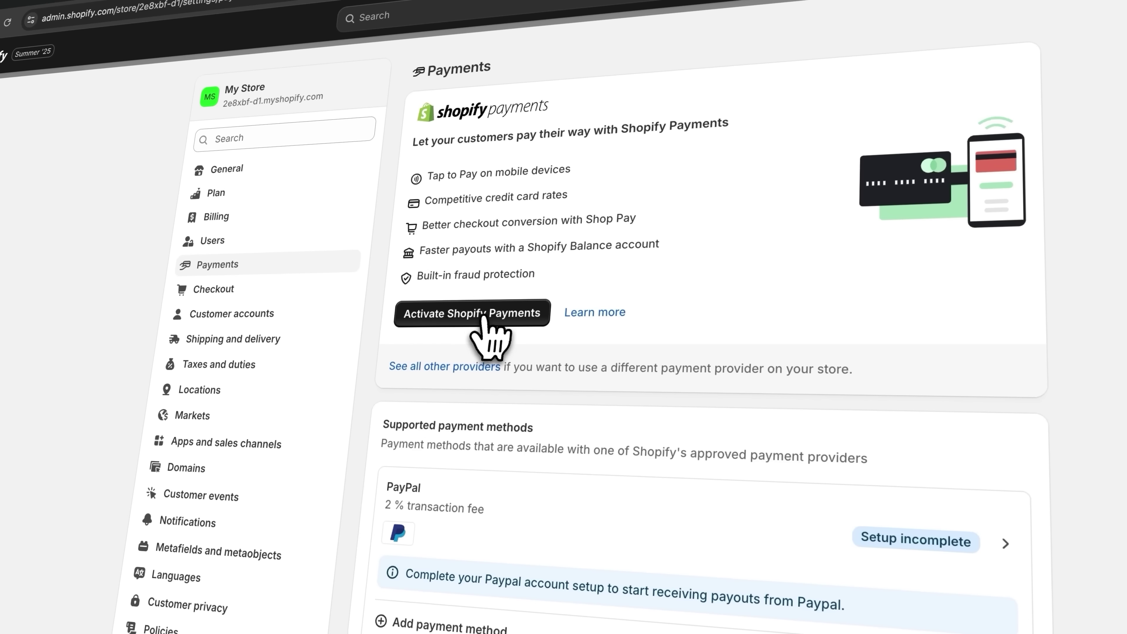
{"action": "left_click", "coordinate": [492, 314]}
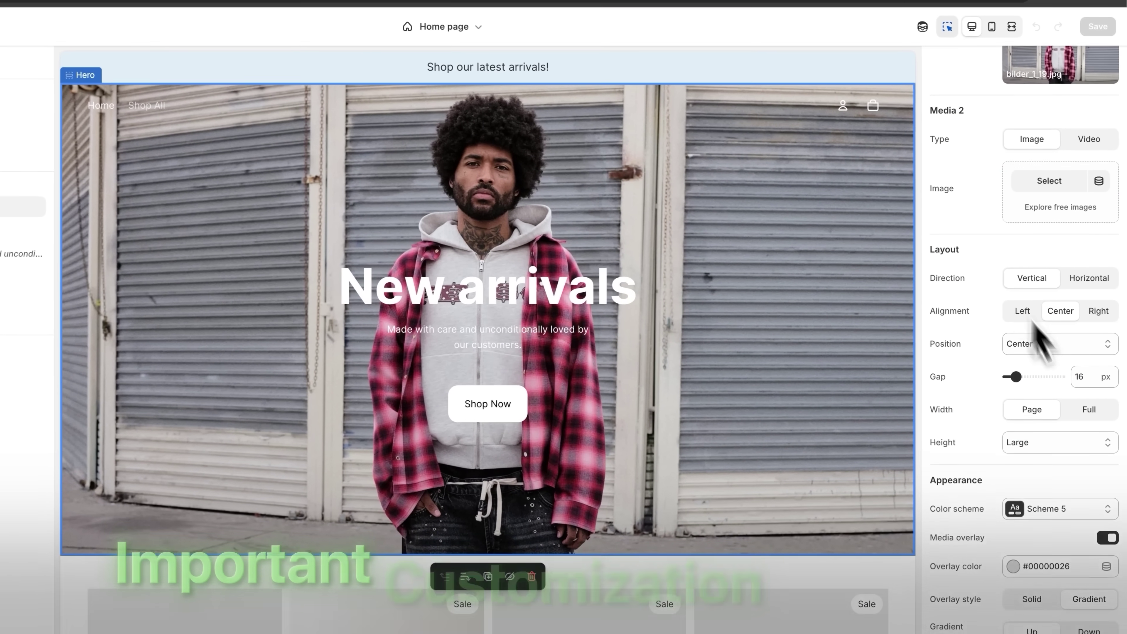
{"action": "left_click", "coordinate": [1041, 344]}
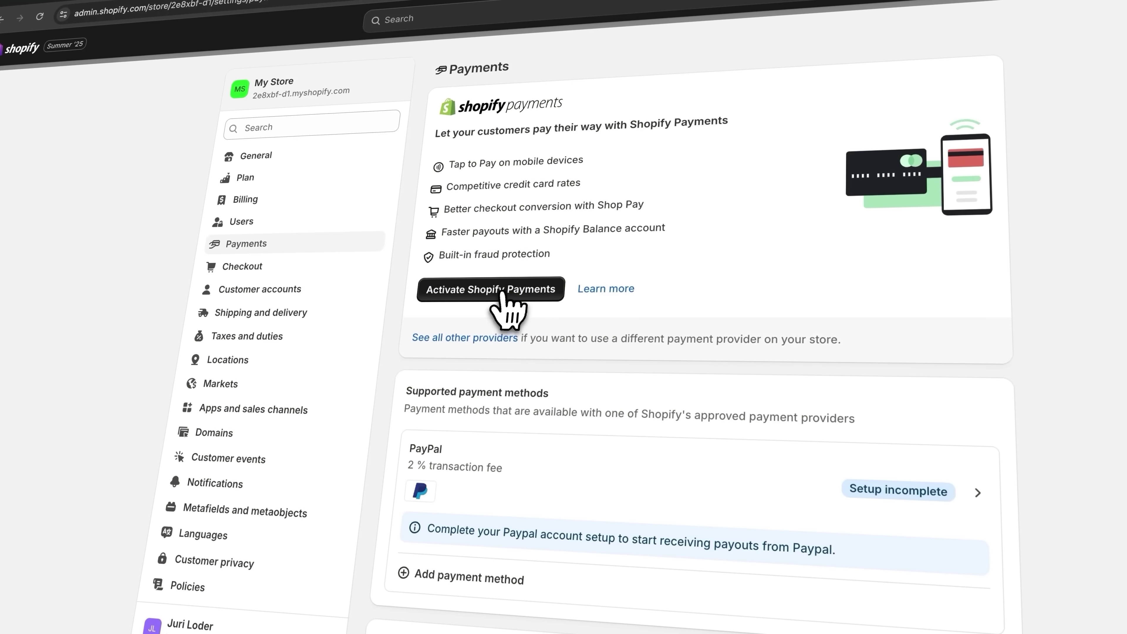
{"action": "left_click", "coordinate": [503, 287]}
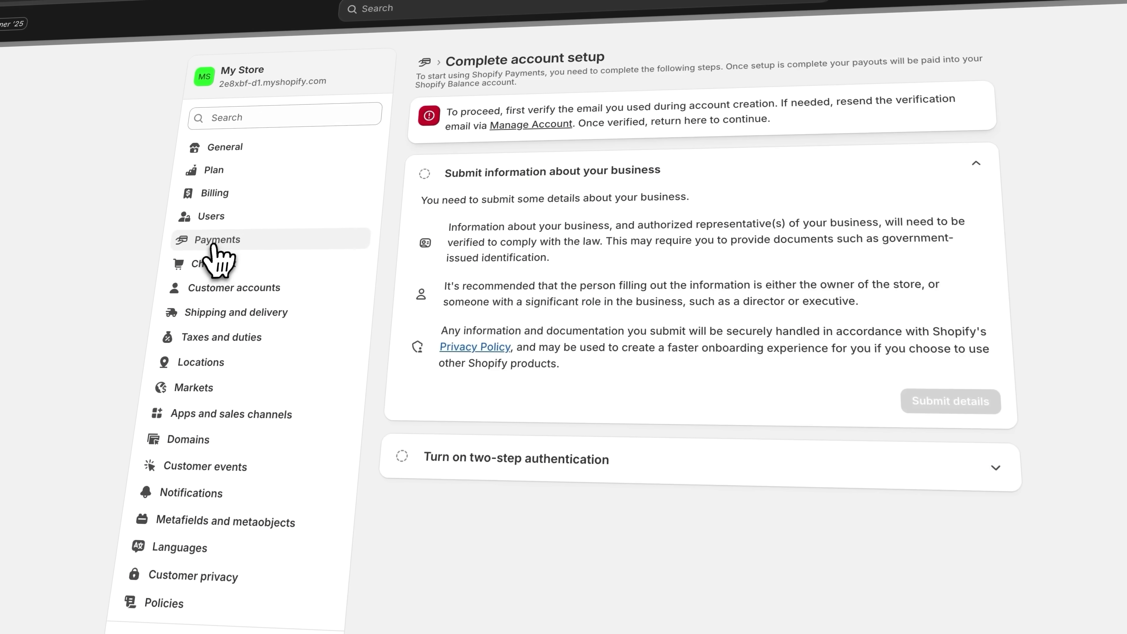
{"action": "left_click", "coordinate": [222, 242]}
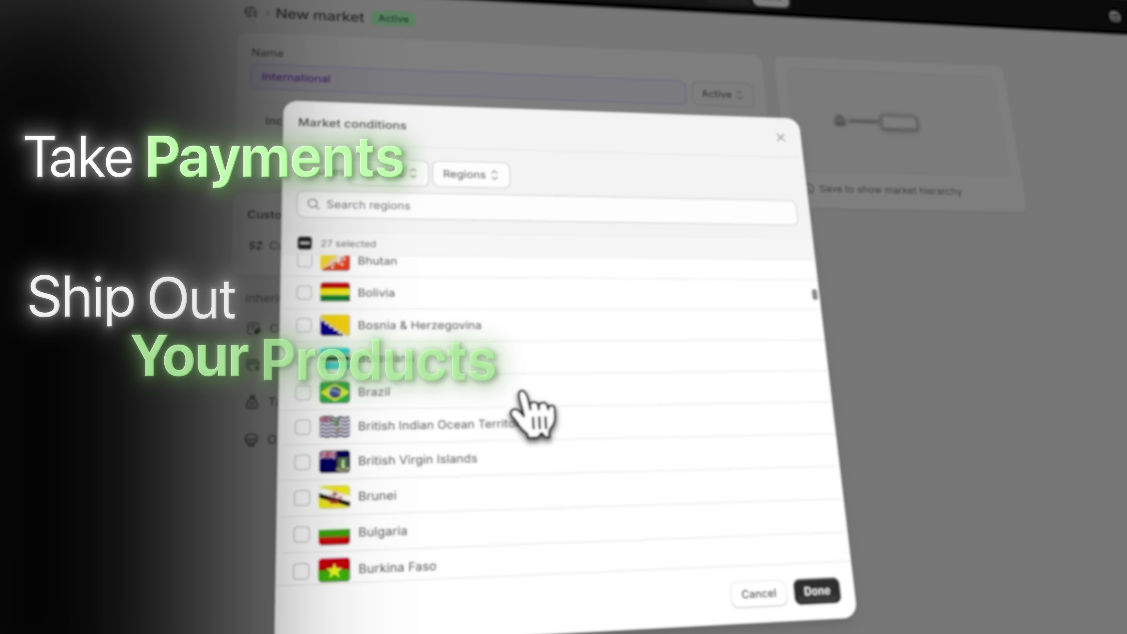
{"action": "scroll", "coordinate": [530, 415], "scroll_direction": "up", "scroll_amount": 5}
{"action": "scroll", "coordinate": [531, 415], "scroll_direction": "down", "scroll_amount": 10}
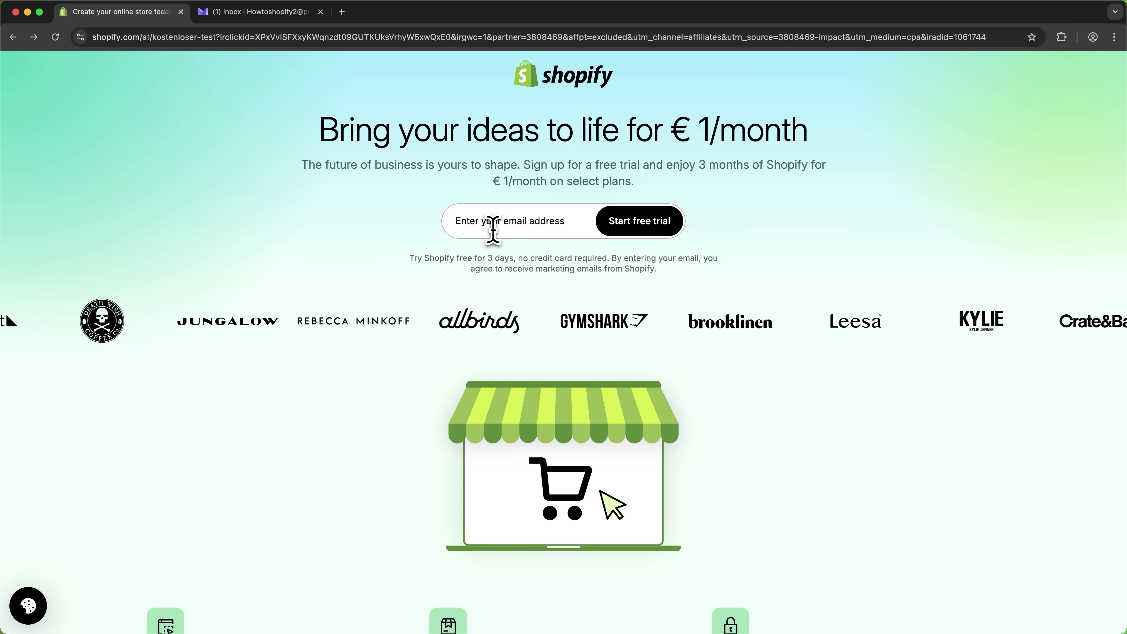
Enter the account email on the Shopify sign-up page and start the free trial.
{"action": "left_click", "coordinate": [457, 221]}
{"action": "left_click", "coordinate": [504, 262]}
{"action": "left_click", "coordinate": [635, 222]}
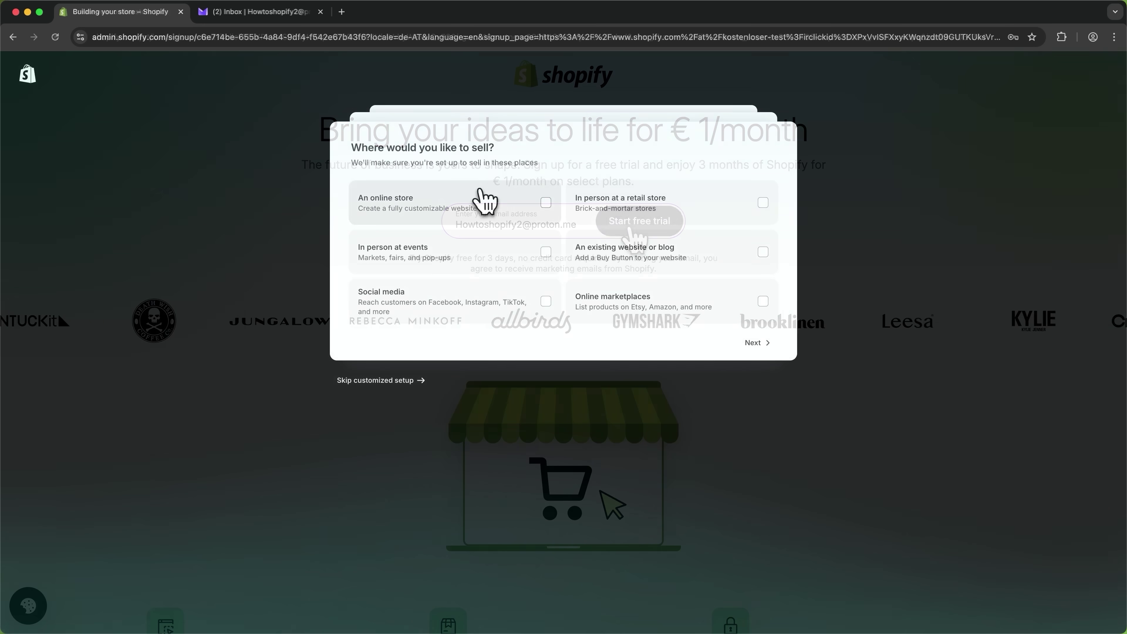
Choose an online store as the place to sell, continue through the setup questions and pick the Basic plan.
{"action": "left_click", "coordinate": [485, 202]}
{"action": "left_click", "coordinate": [770, 354]}
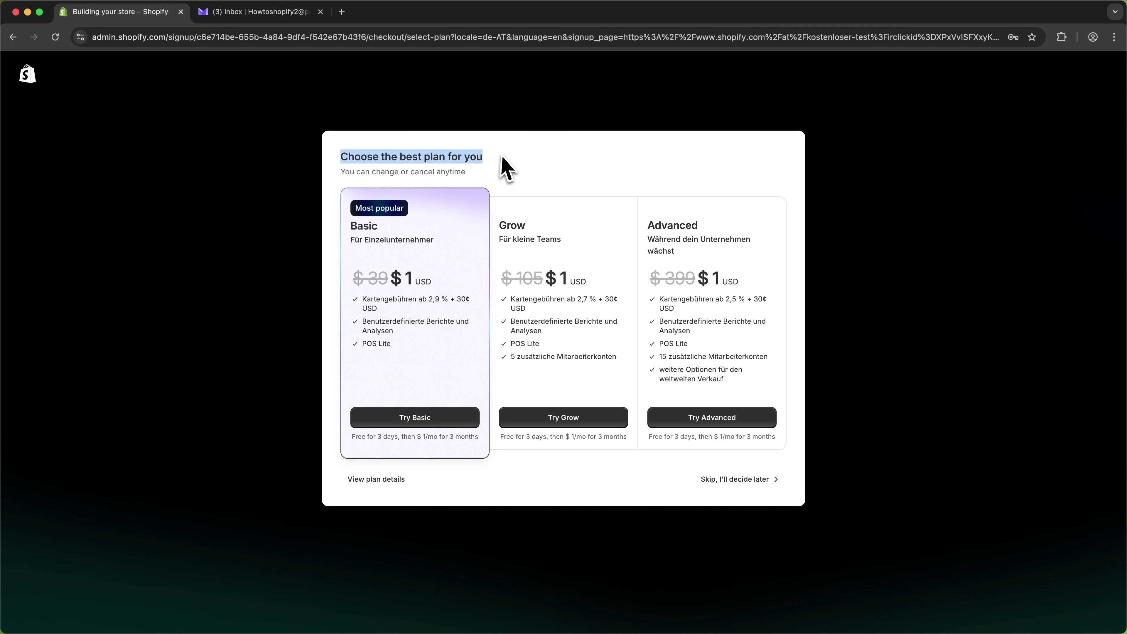
{"action": "left_click", "coordinate": [503, 166]}
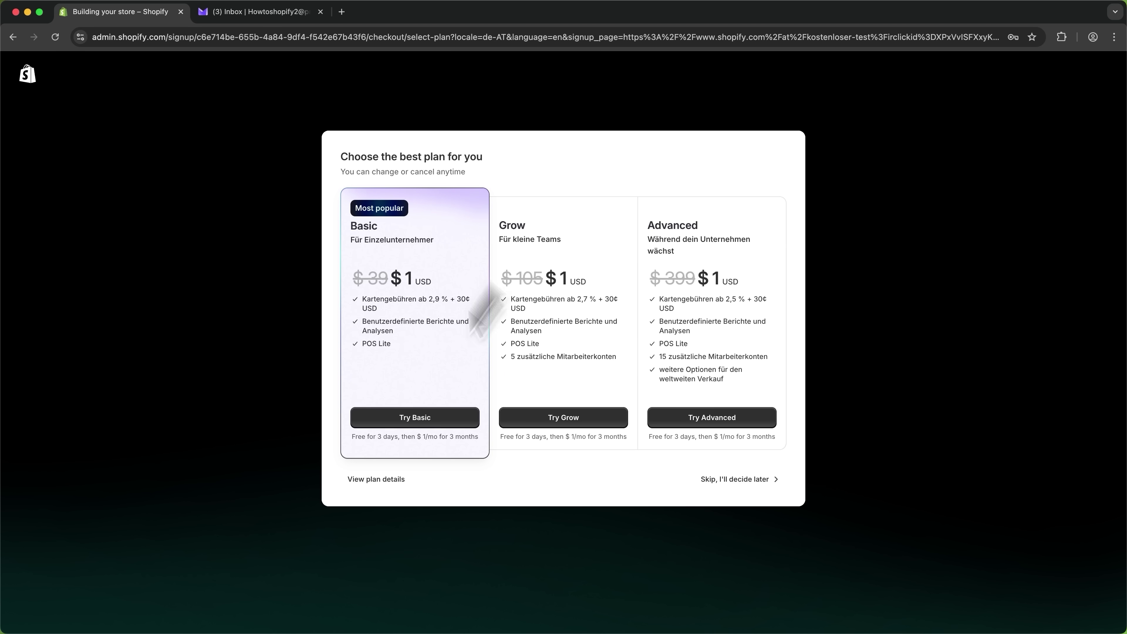
{"action": "left_click", "coordinate": [402, 420]}
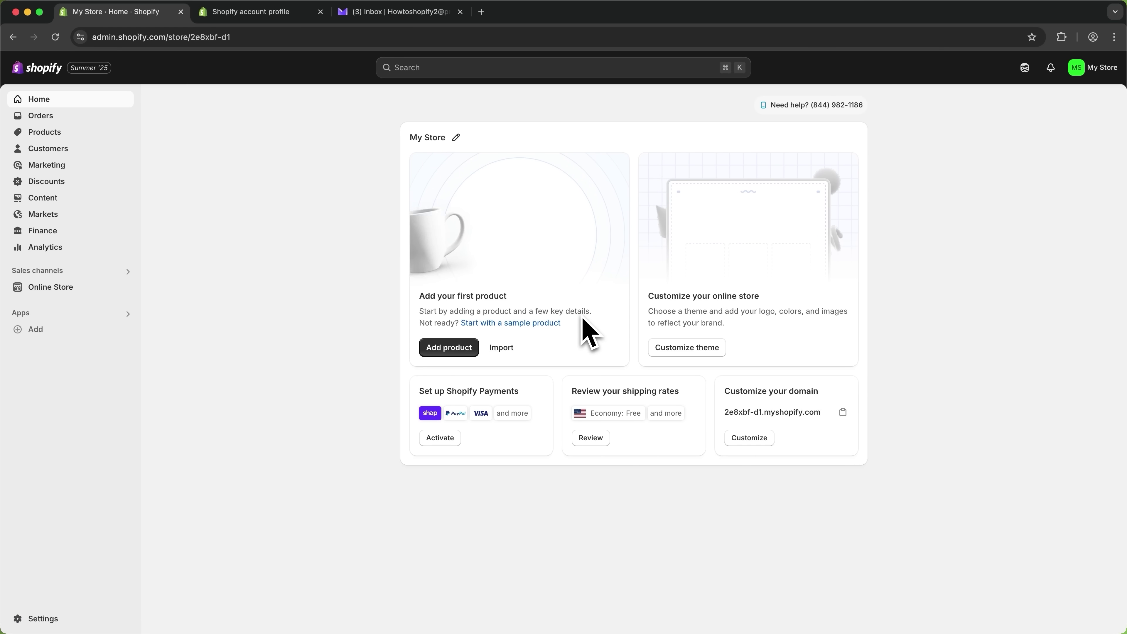
Start a new product titled Knit Rugby Polo with its description, washing instructions, three images and the Polos category.
{"action": "left_click", "coordinate": [69, 134]}
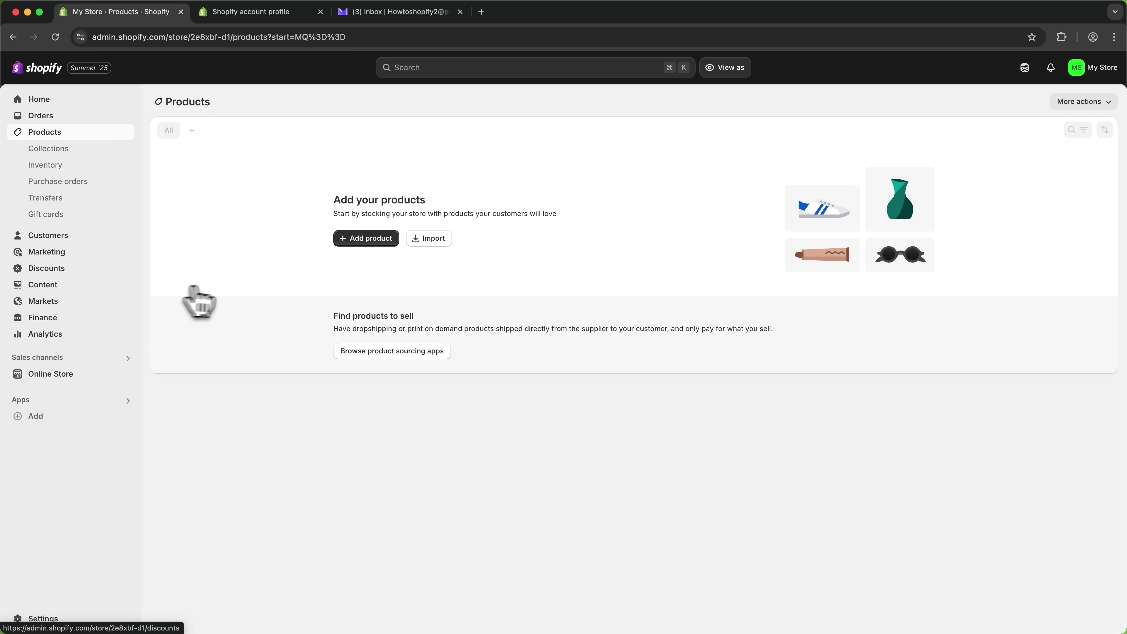
{"action": "left_click", "coordinate": [346, 238]}
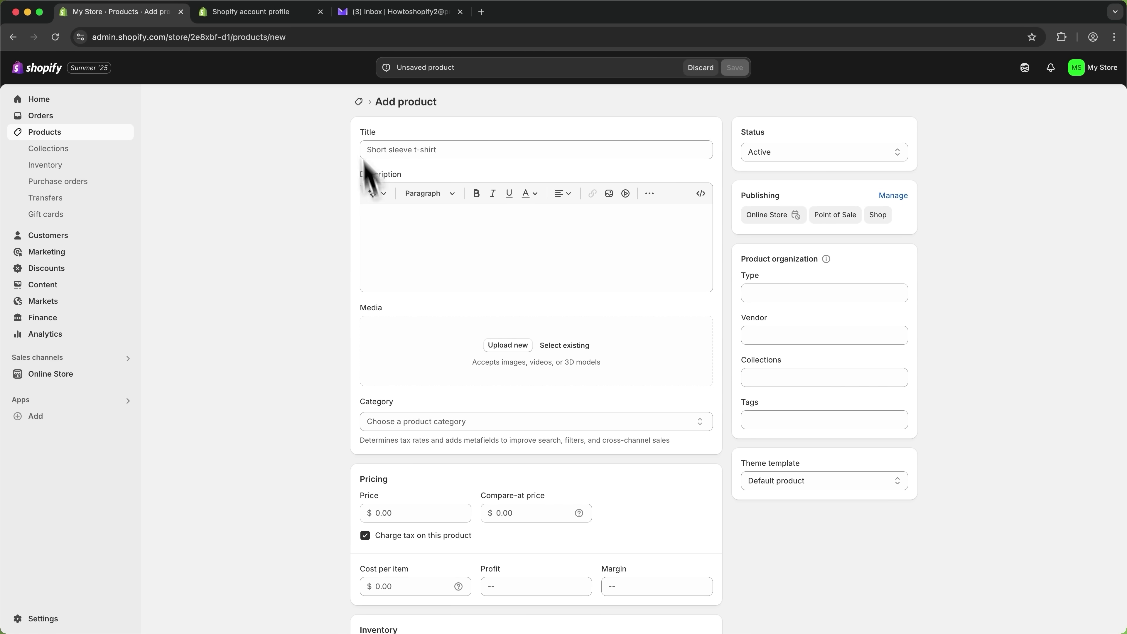
{"action": "left_click_drag", "start_coordinate": [360, 189], "coordinate": [450, 189]}
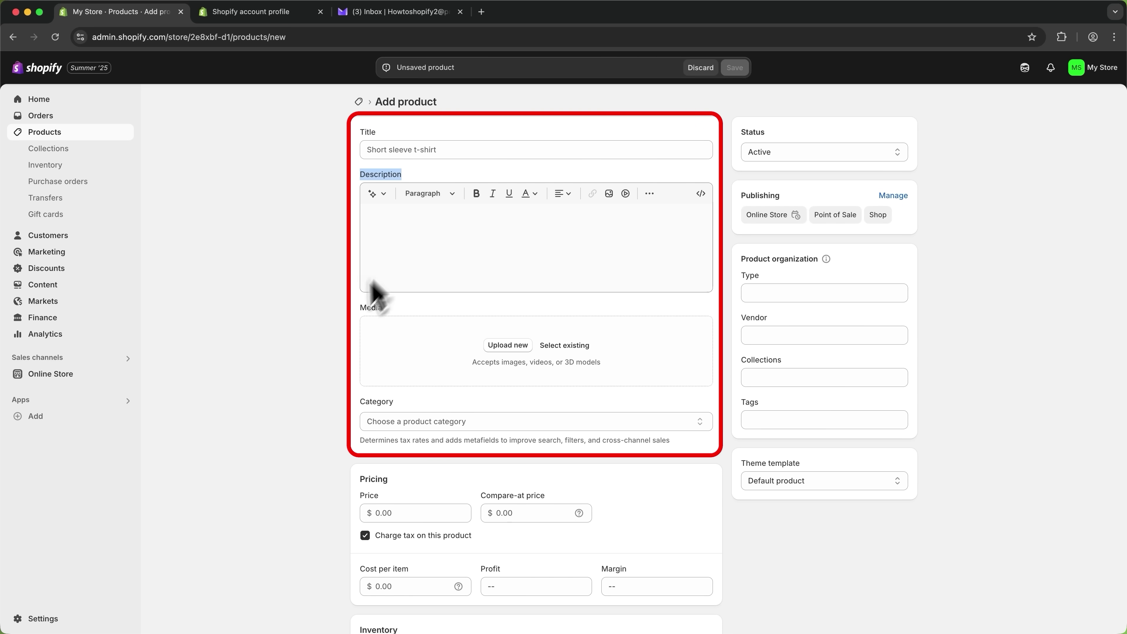
{"action": "left_click", "coordinate": [450, 329]}
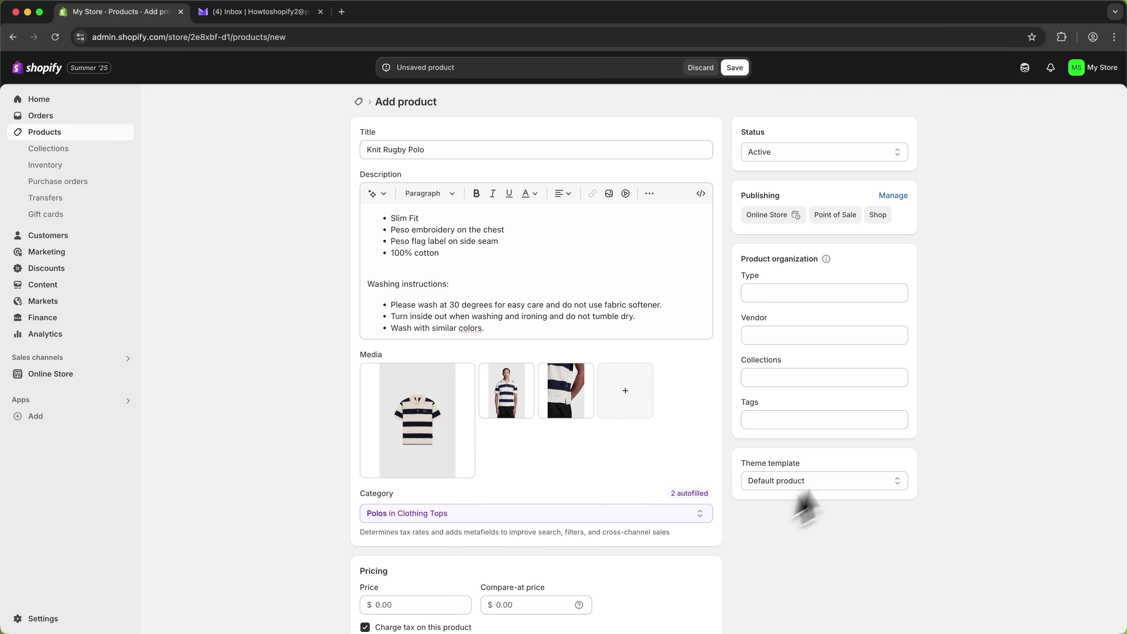
Set the product's price to 49.90 and its compare-at price to 79.90.
{"action": "scroll", "coordinate": [316, 269], "scroll_direction": "down", "scroll_amount": 7}
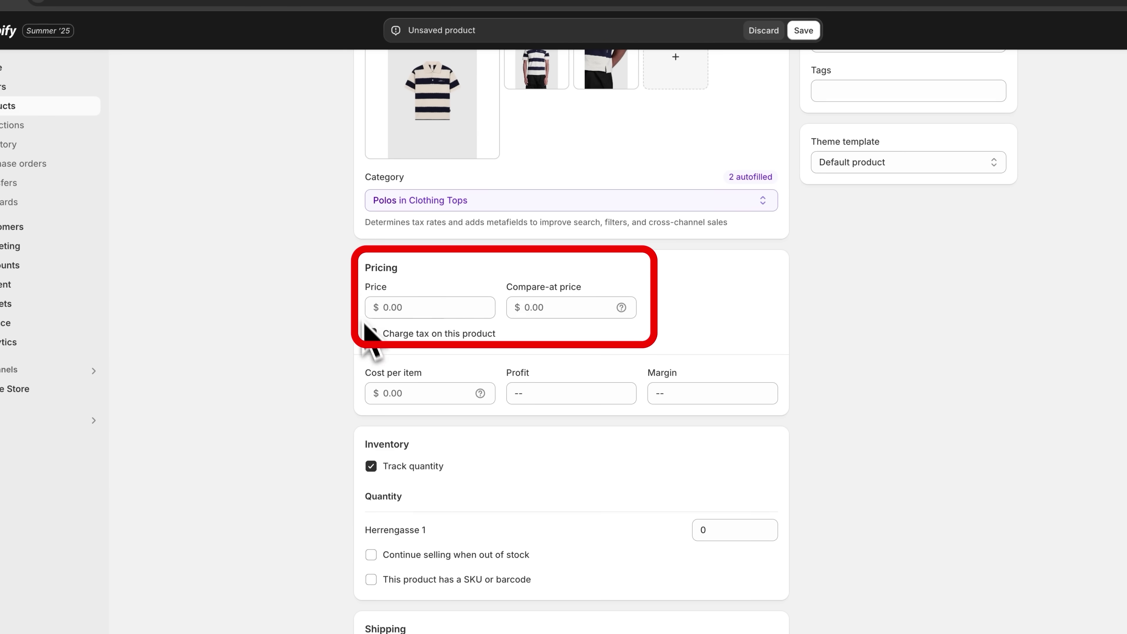
{"action": "left_click", "coordinate": [414, 307]}
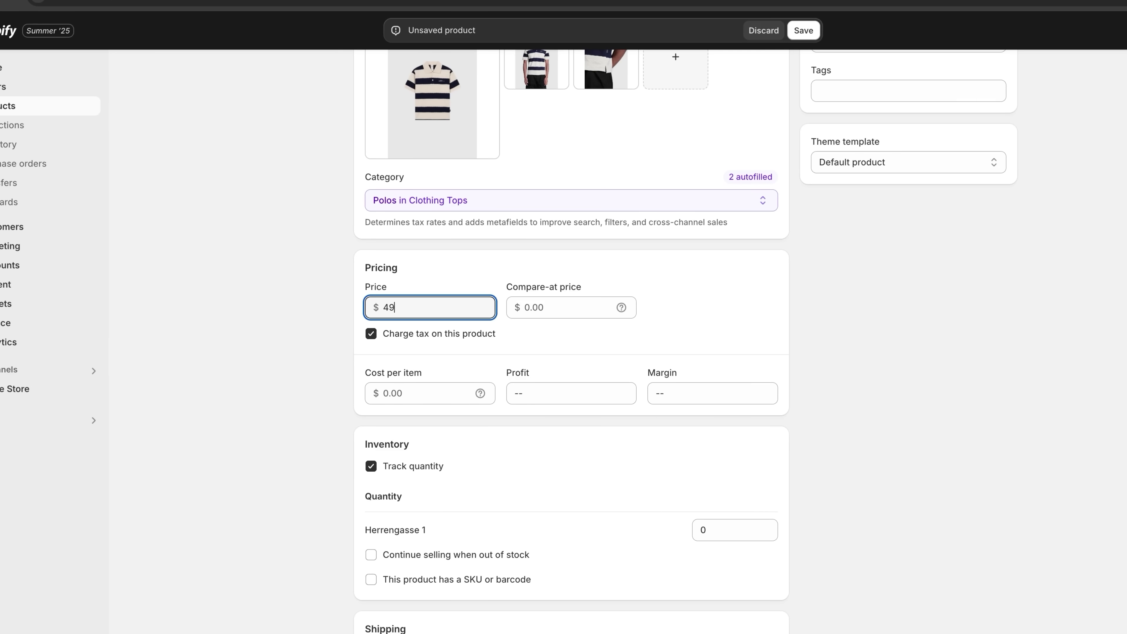
{"action": "scroll", "coordinate": [495, 293], "scroll_direction": "up", "scroll_amount": 3}
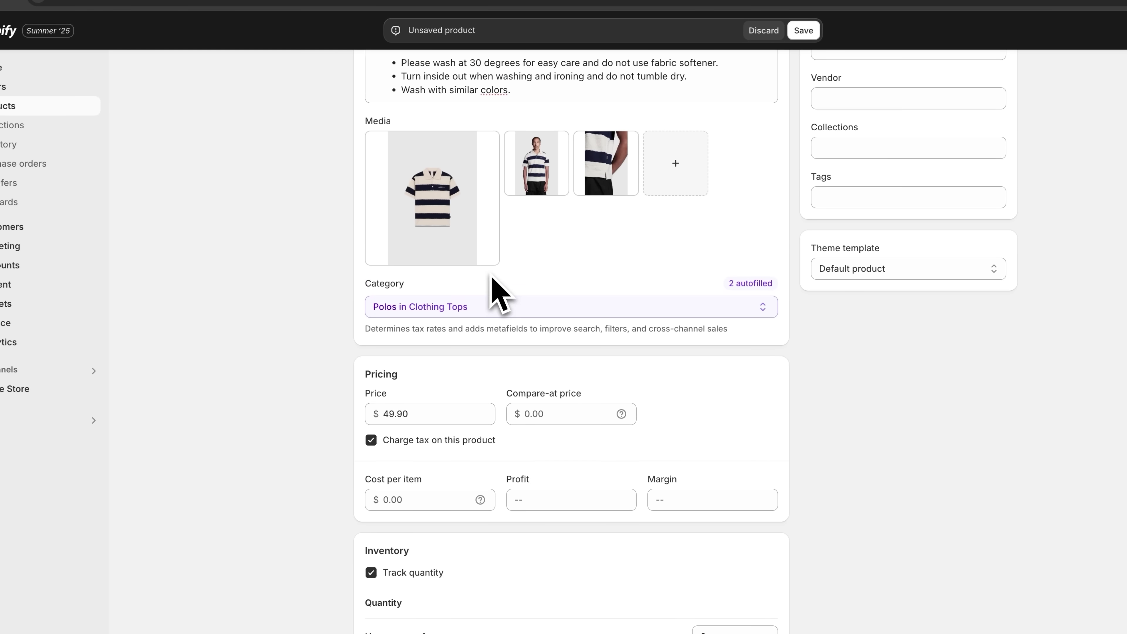
{"action": "left_click", "coordinate": [376, 414]}
{"action": "scroll", "coordinate": [497, 411], "scroll_direction": "down", "scroll_amount": 2}
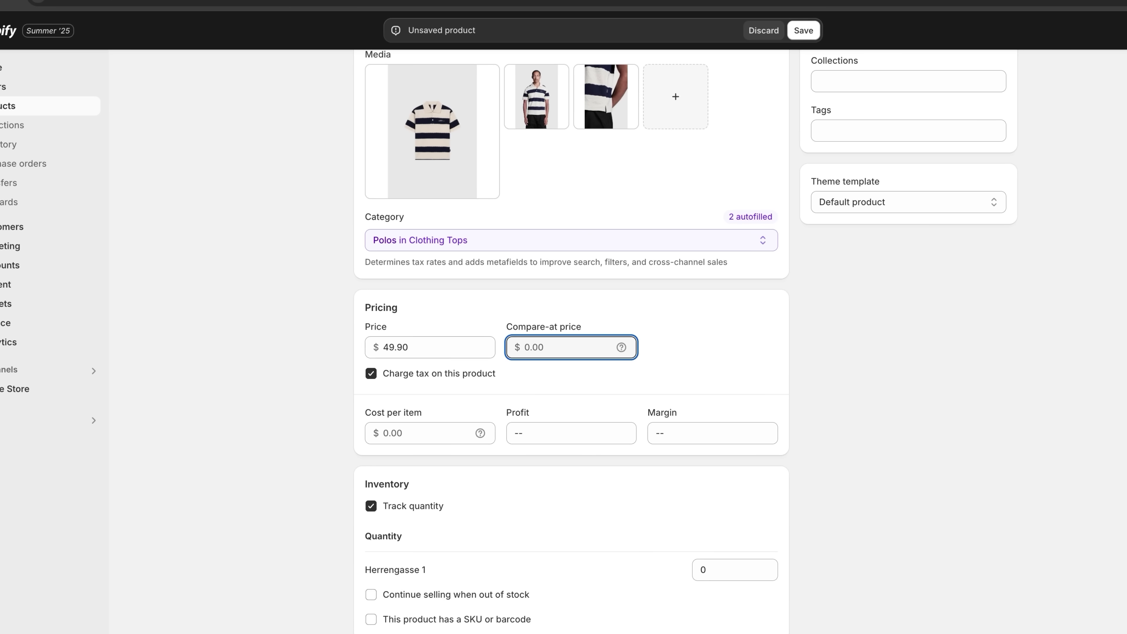
{"action": "type", "text": "0"}
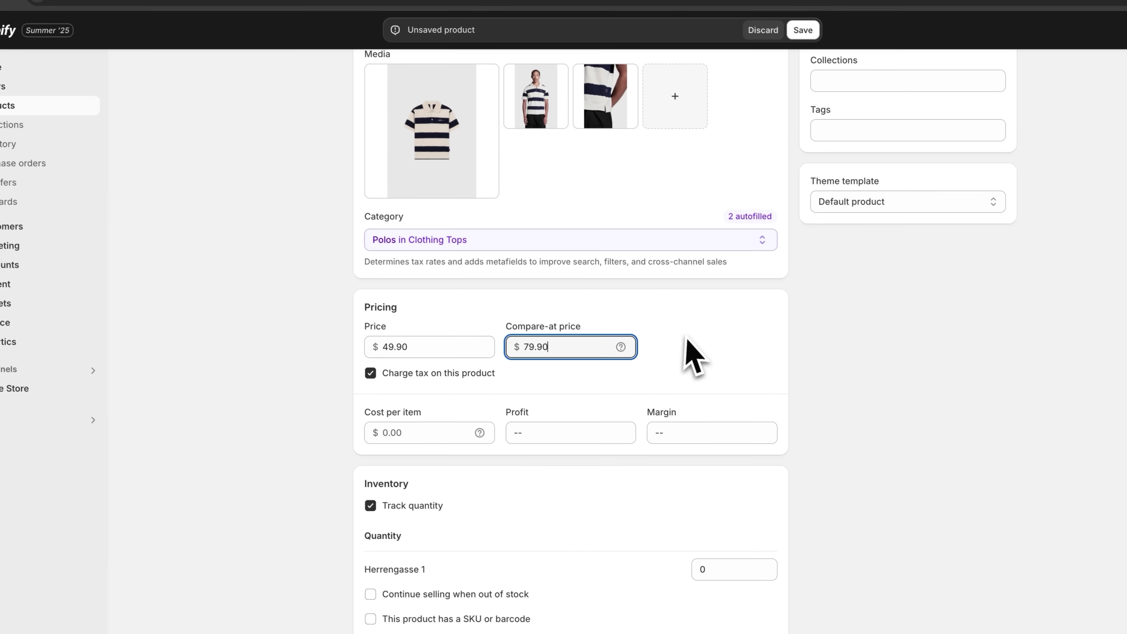
{"action": "scroll", "coordinate": [692, 352], "scroll_direction": "up", "scroll_amount": 5}
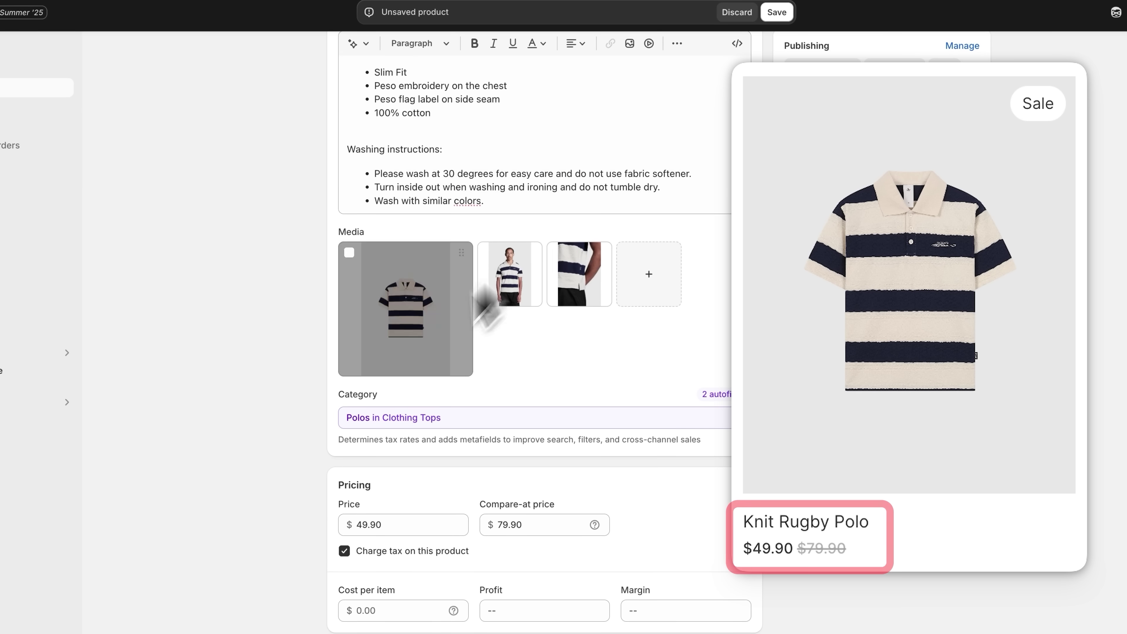
{"action": "scroll", "coordinate": [553, 352], "scroll_direction": "down", "scroll_amount": 5}
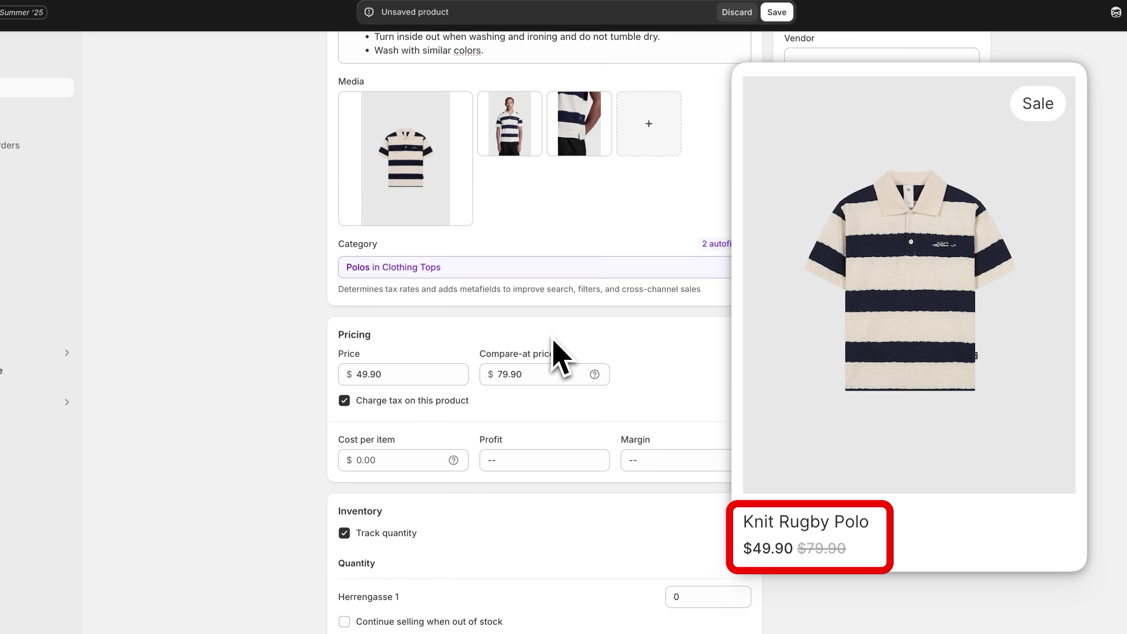
Set the cost per item to 20.00 and the inventory quantity to 200.
{"action": "left_click", "coordinate": [353, 288]}
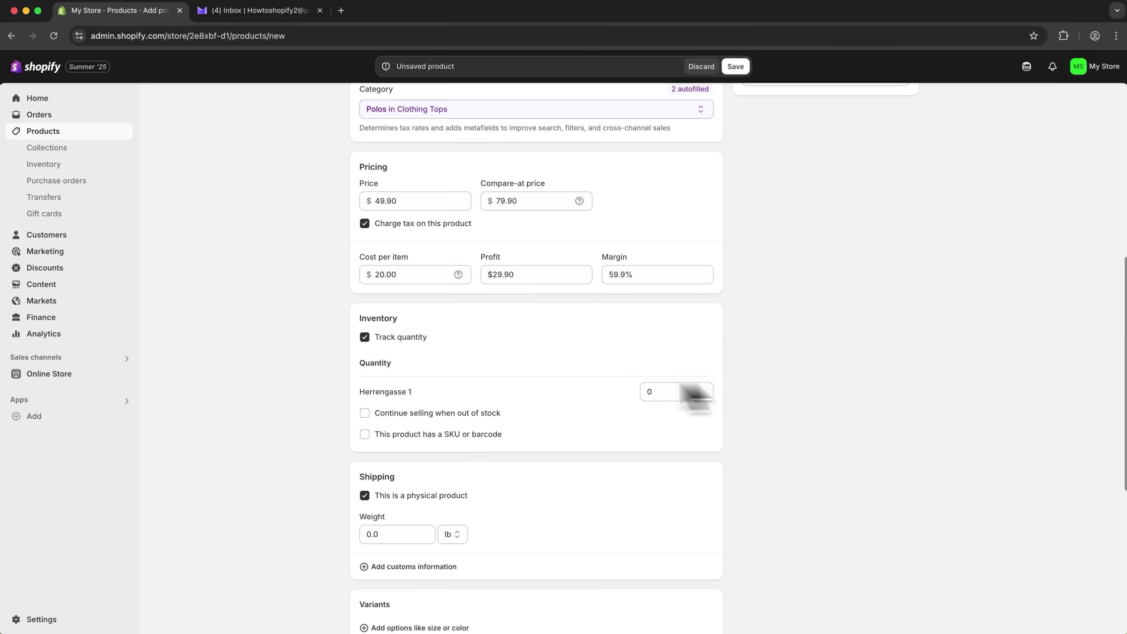
{"action": "scroll", "coordinate": [696, 368], "scroll_direction": "down", "scroll_amount": 2}
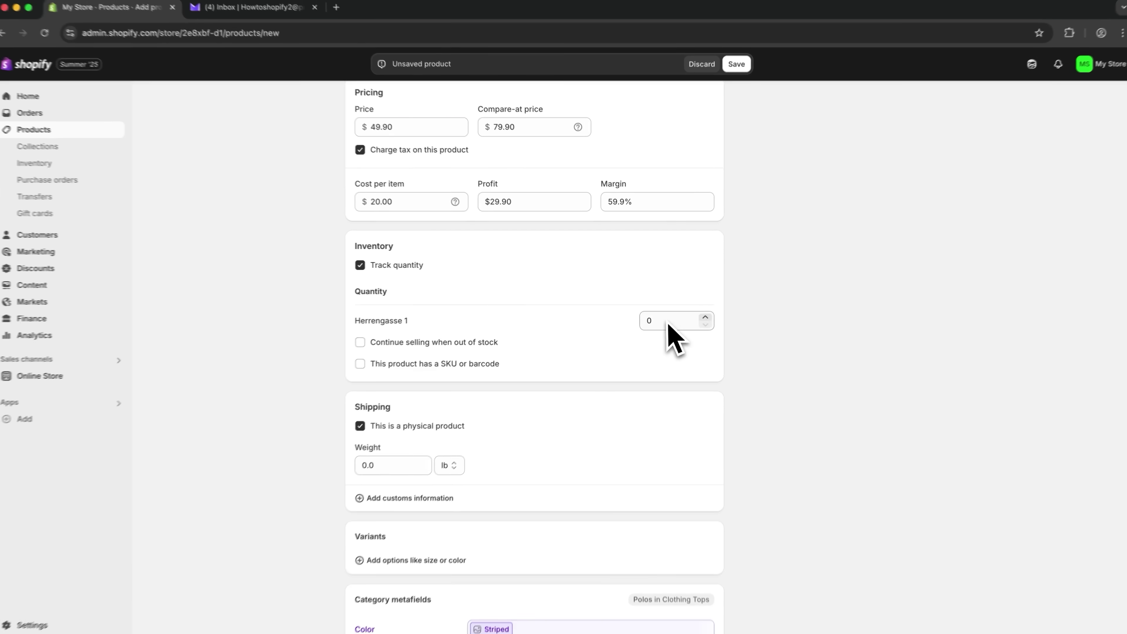
{"action": "left_click", "coordinate": [667, 321]}
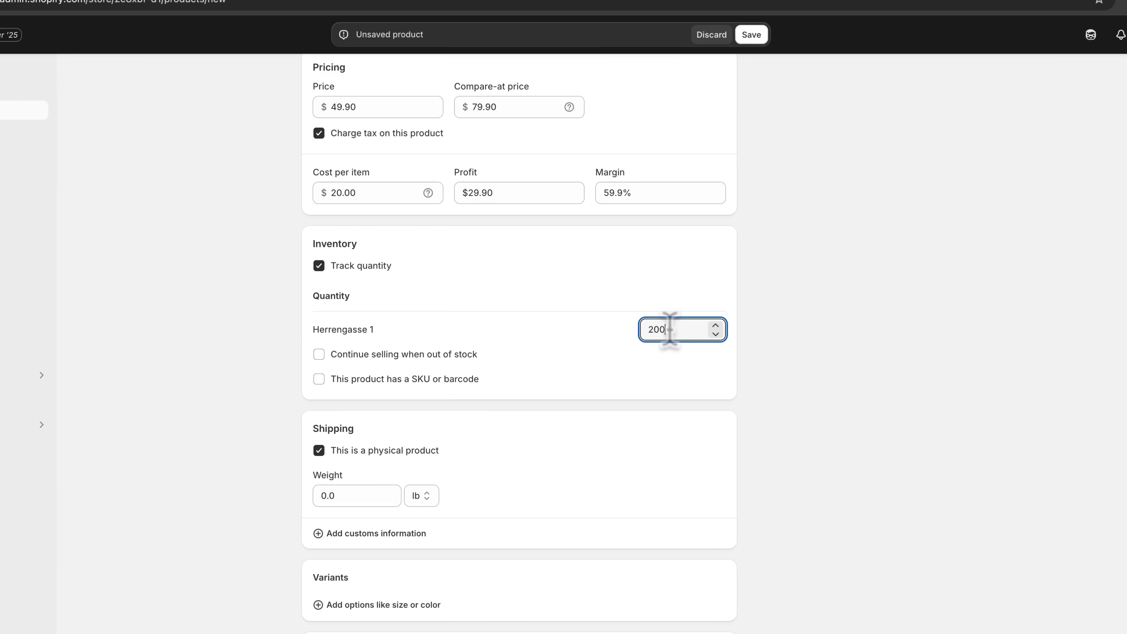
Set the product's shipping weight to 2.0 lb.
{"action": "scroll", "coordinate": [488, 511], "scroll_direction": "down", "scroll_amount": 2}
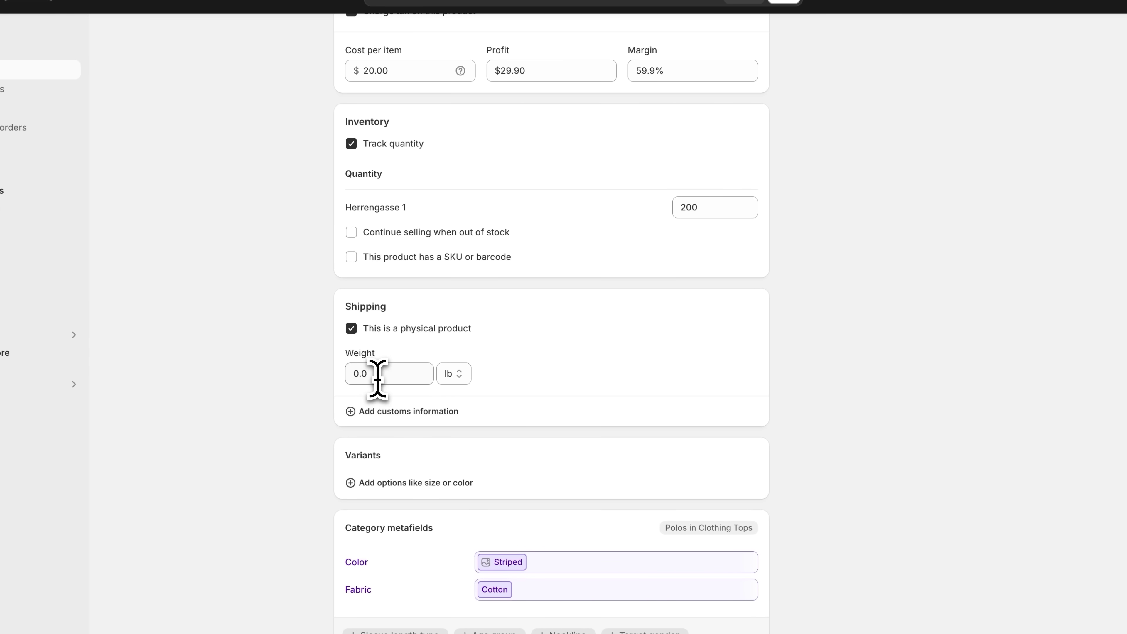
{"action": "type", "text": "2.0"}
{"action": "left_click", "coordinate": [767, 395]}
Add a Size variant option to the product with the values S, M, L and XL.
{"action": "scroll", "coordinate": [768, 395], "scroll_direction": "down", "scroll_amount": 5}
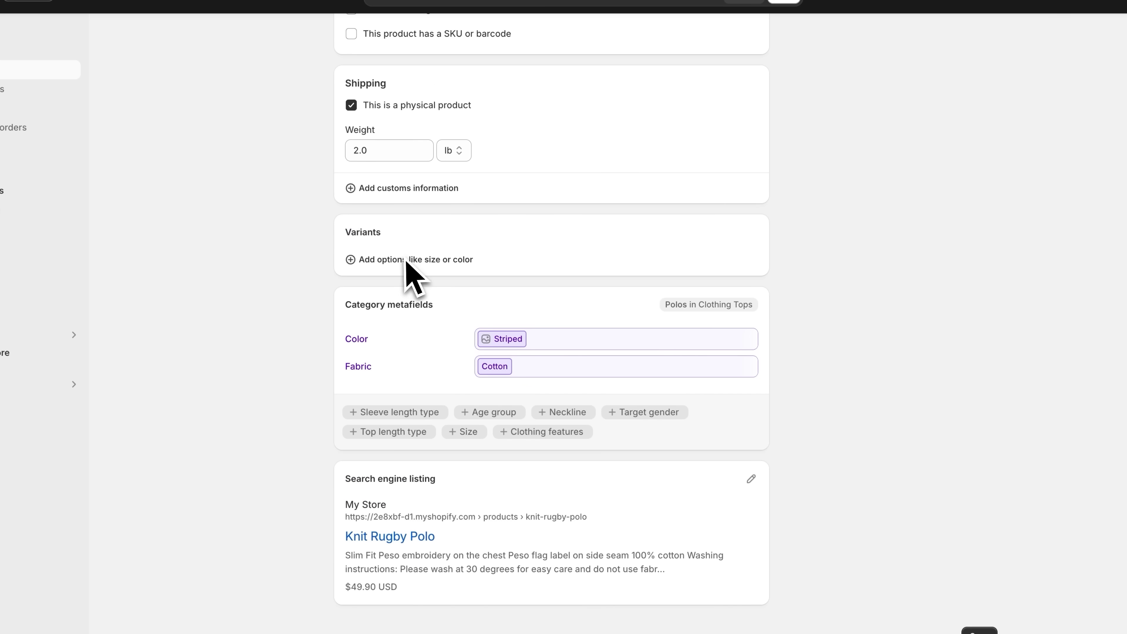
{"action": "left_click", "coordinate": [411, 262]}
{"action": "left_click", "coordinate": [385, 366]}
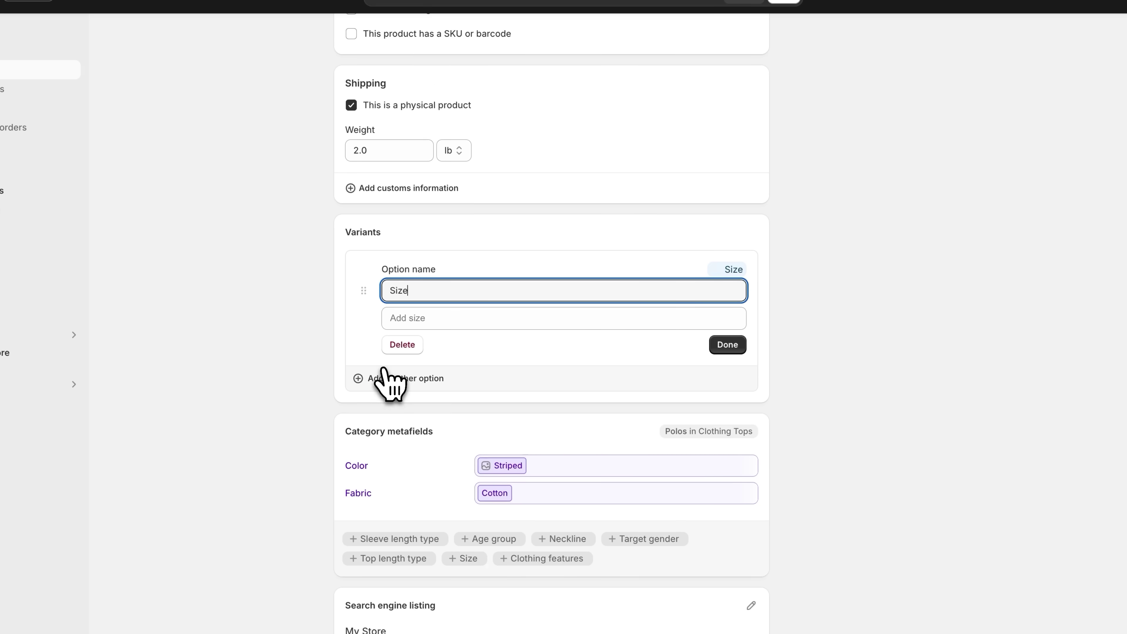
{"action": "scroll", "coordinate": [426, 346], "scroll_direction": "up", "scroll_amount": 20}
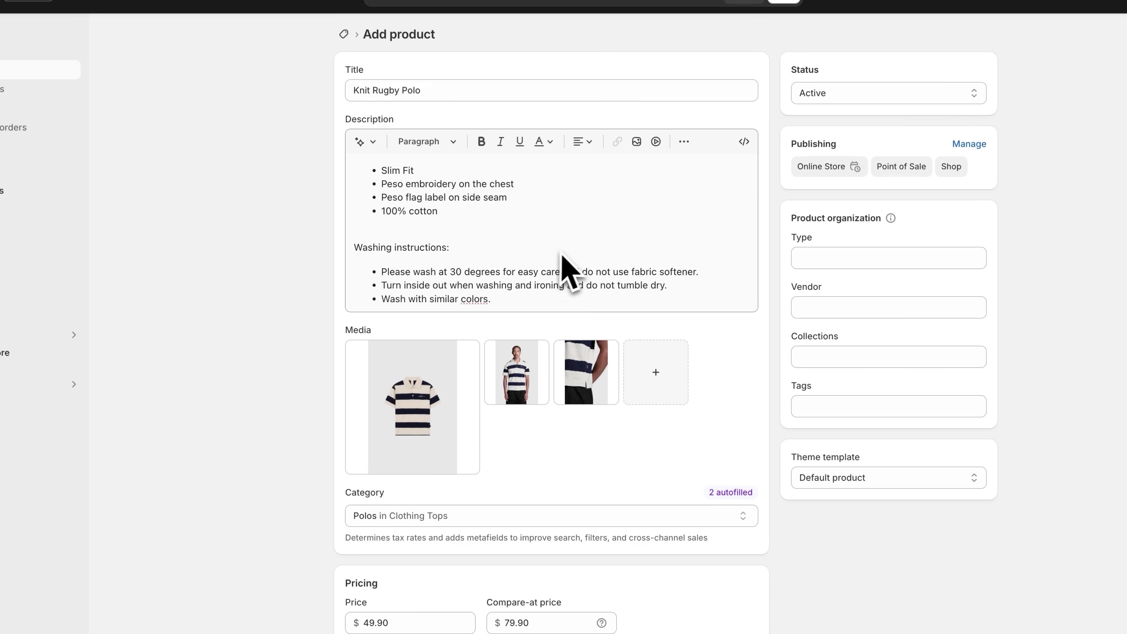
{"action": "scroll", "coordinate": [552, 271], "scroll_direction": "down", "scroll_amount": 20}
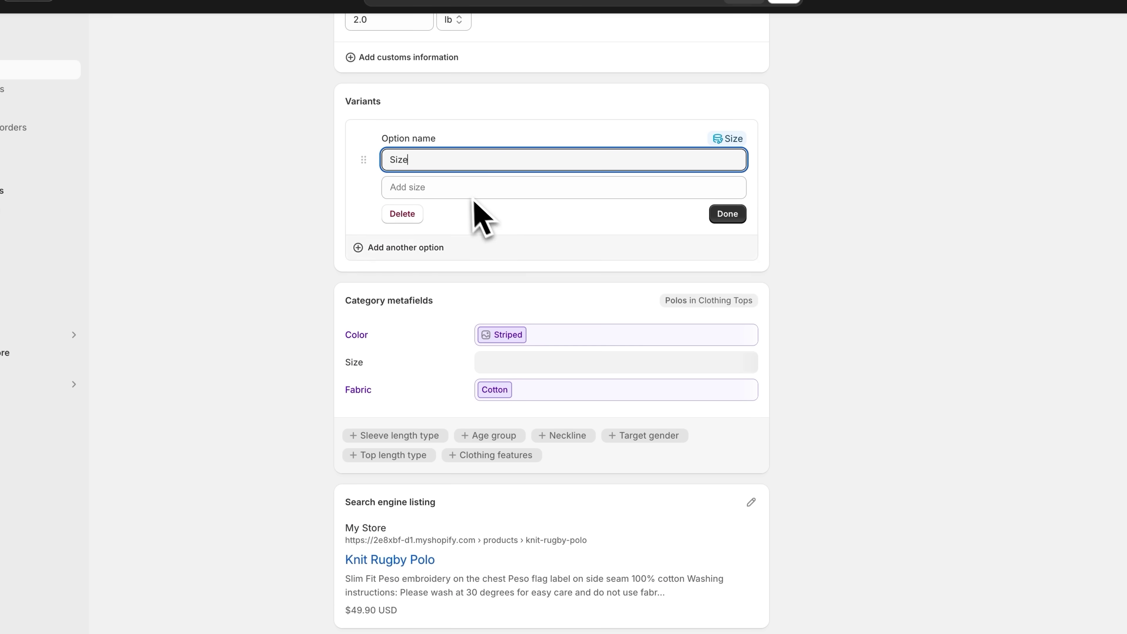
{"action": "left_click", "coordinate": [469, 189]}
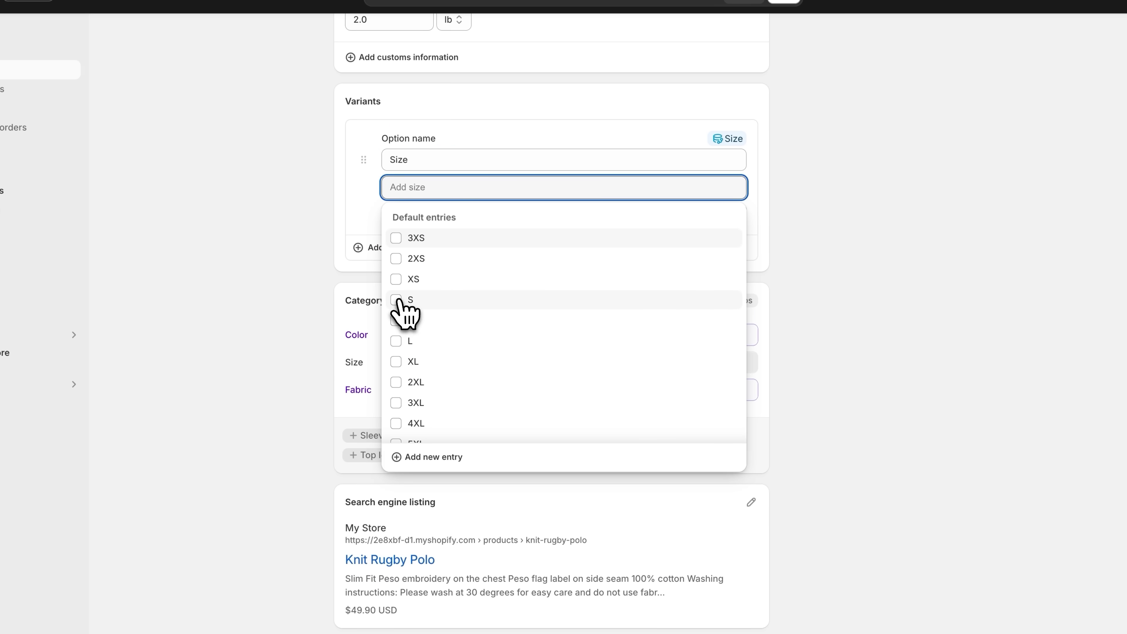
{"action": "left_click", "coordinate": [399, 298]}
{"action": "left_click", "coordinate": [405, 340]}
{"action": "left_click", "coordinate": [405, 360]}
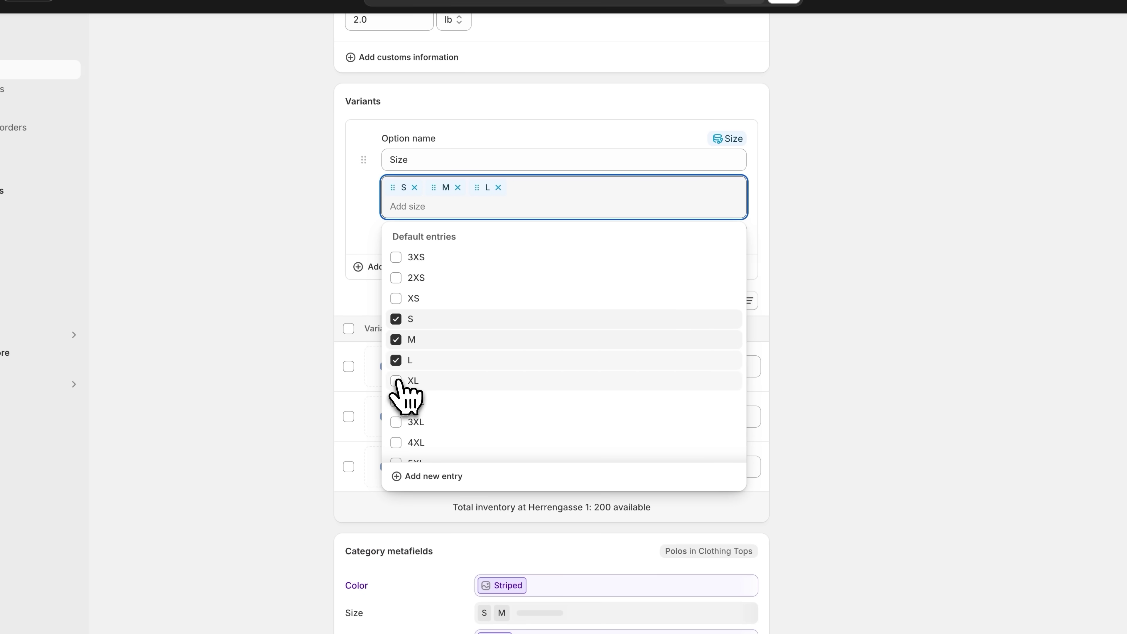
{"action": "left_click", "coordinate": [404, 381]}
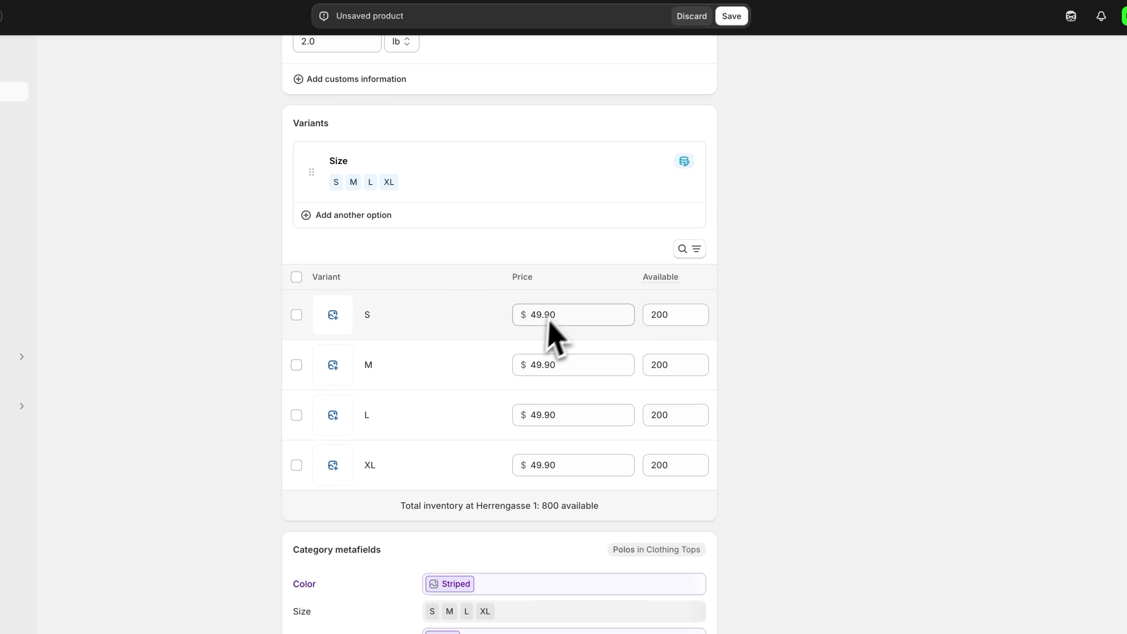
View the other available variant option types and the color choices of the AIRism Cotton Oversized T-Shirt on the UNIQLO page.
{"action": "left_click", "coordinate": [337, 215]}
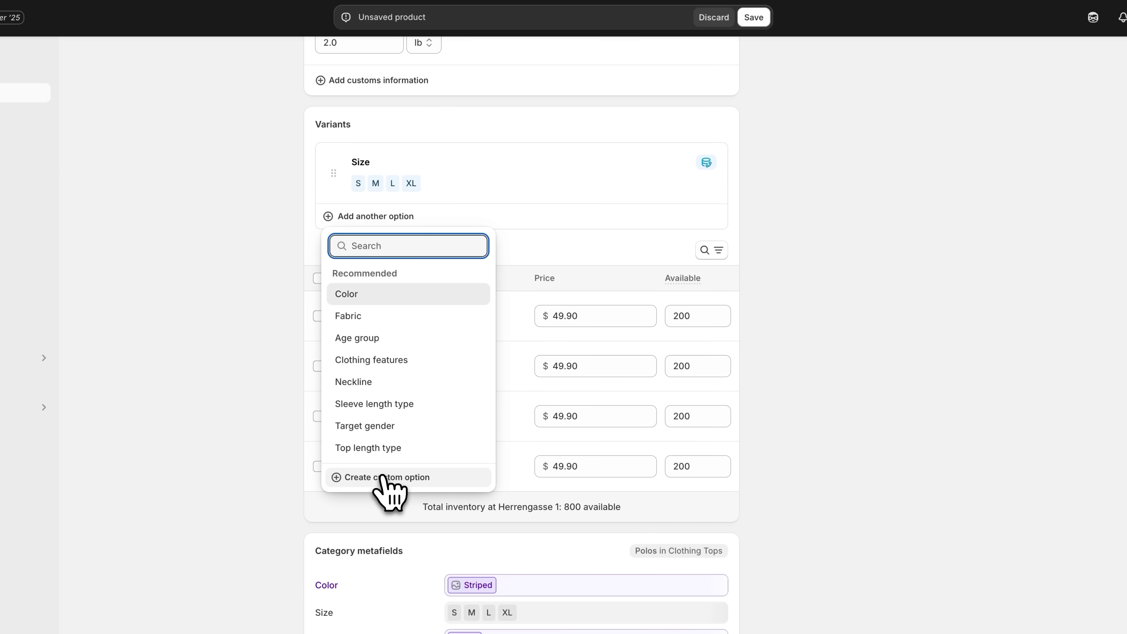
{"action": "left_click", "coordinate": [869, 320]}
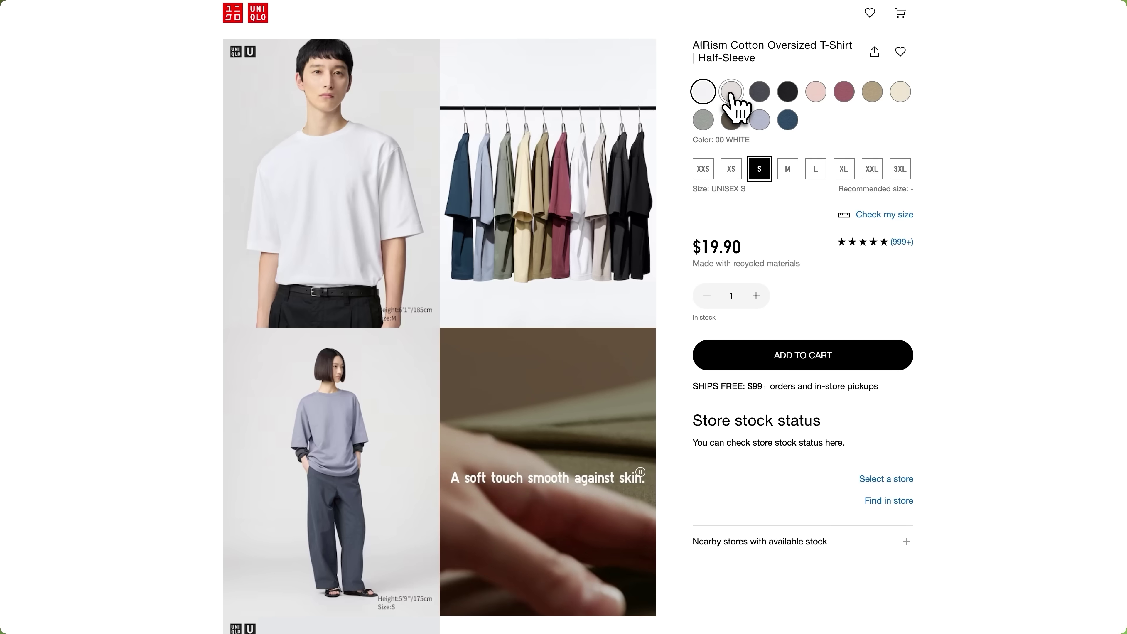
{"action": "left_click", "coordinate": [731, 92]}
{"action": "left_click", "coordinate": [759, 92]}
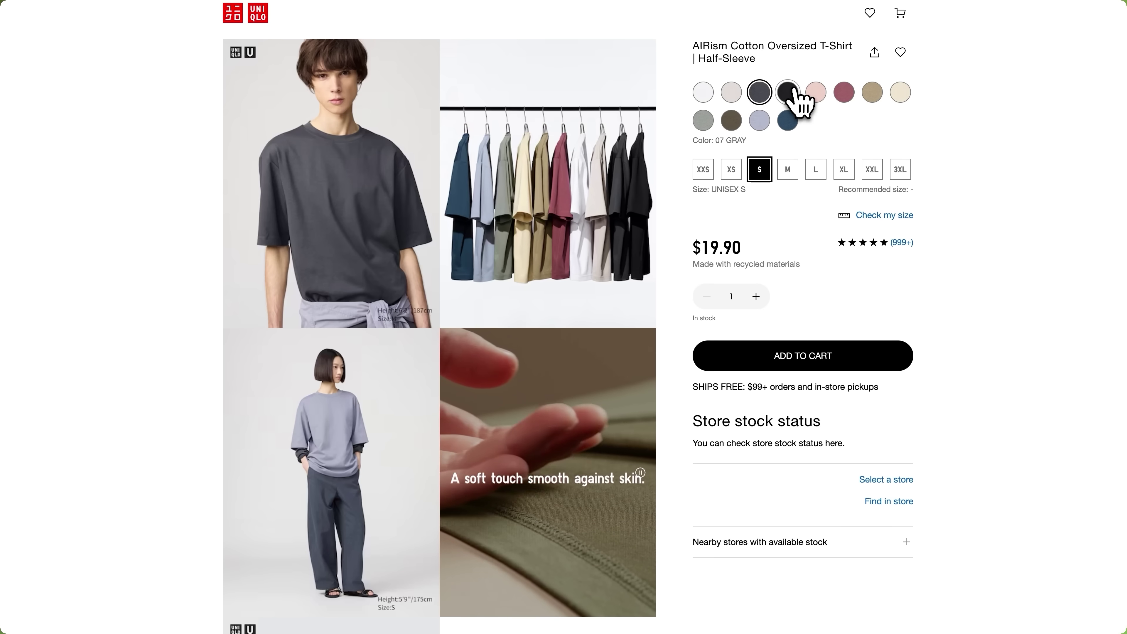
{"action": "left_click", "coordinate": [790, 92]}
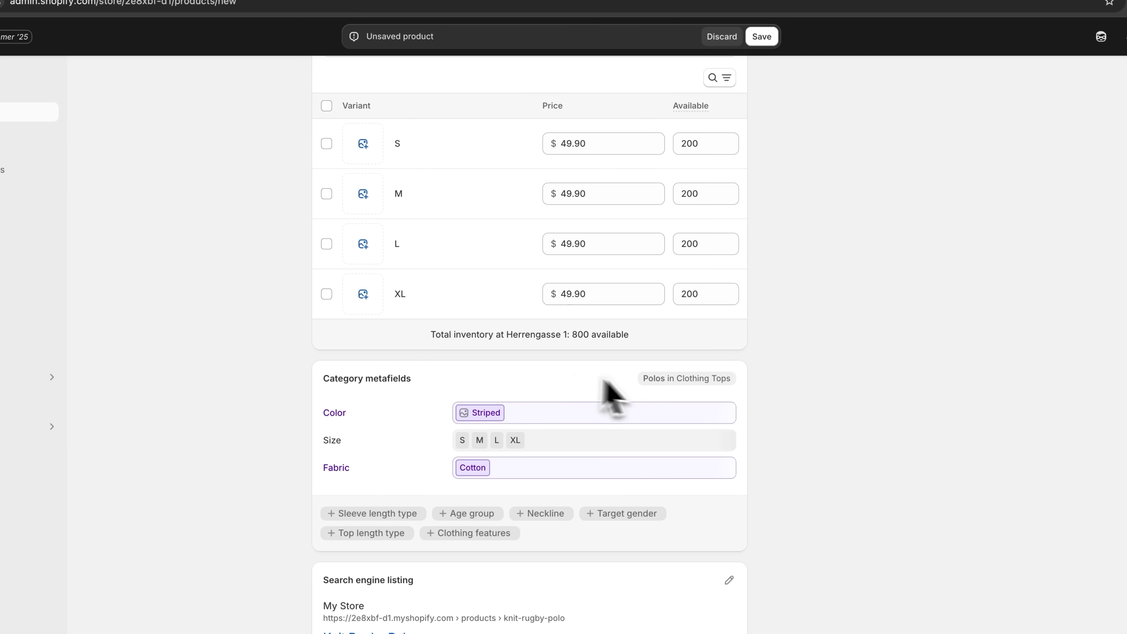
Save the Knit Rugby Polo as a new product.
{"action": "scroll", "coordinate": [548, 402], "scroll_direction": "down", "scroll_amount": 2}
{"action": "scroll", "coordinate": [549, 409], "scroll_direction": "up", "scroll_amount": 15}
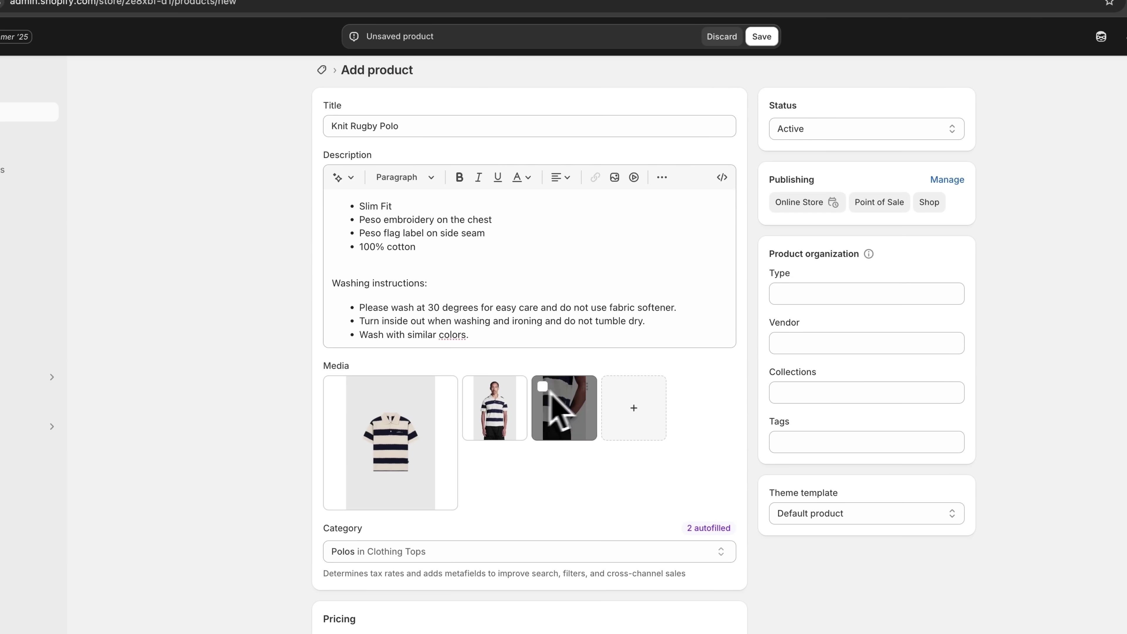
{"action": "left_click", "coordinate": [761, 37]}
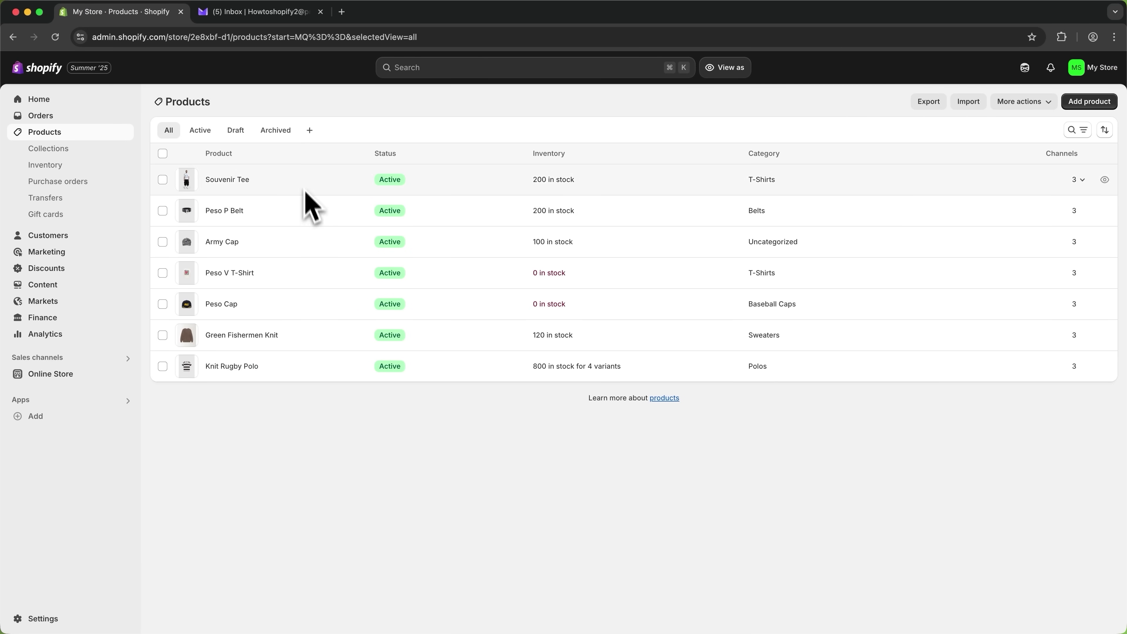
Look over the form for creating a collection, including its product picker and image options.
{"action": "left_click", "coordinate": [57, 150]}
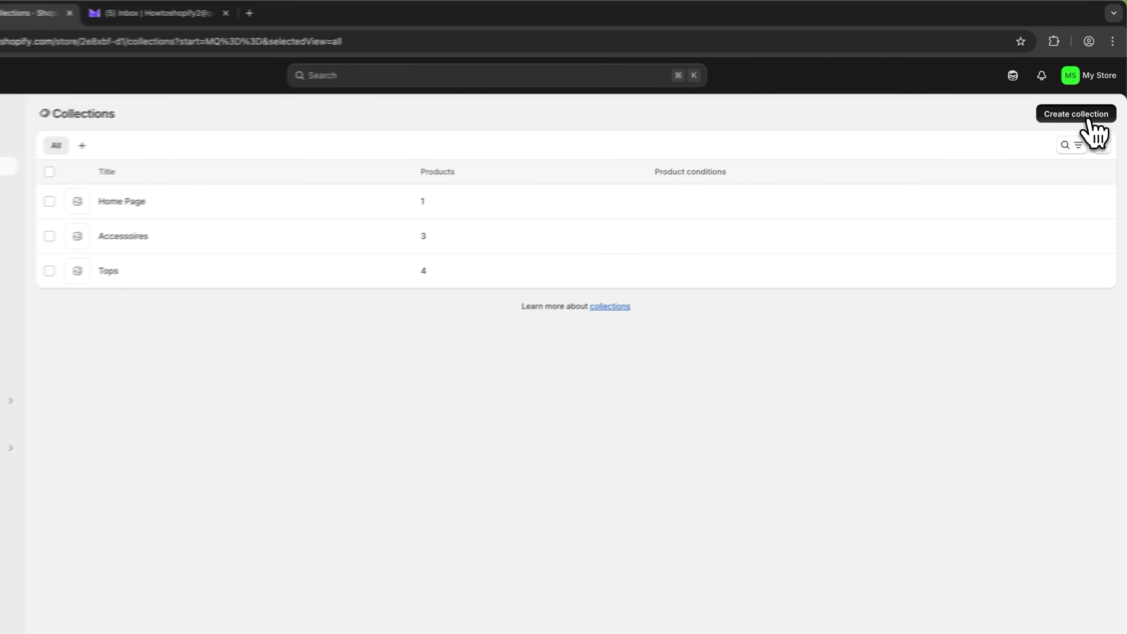
{"action": "left_click", "coordinate": [1092, 106]}
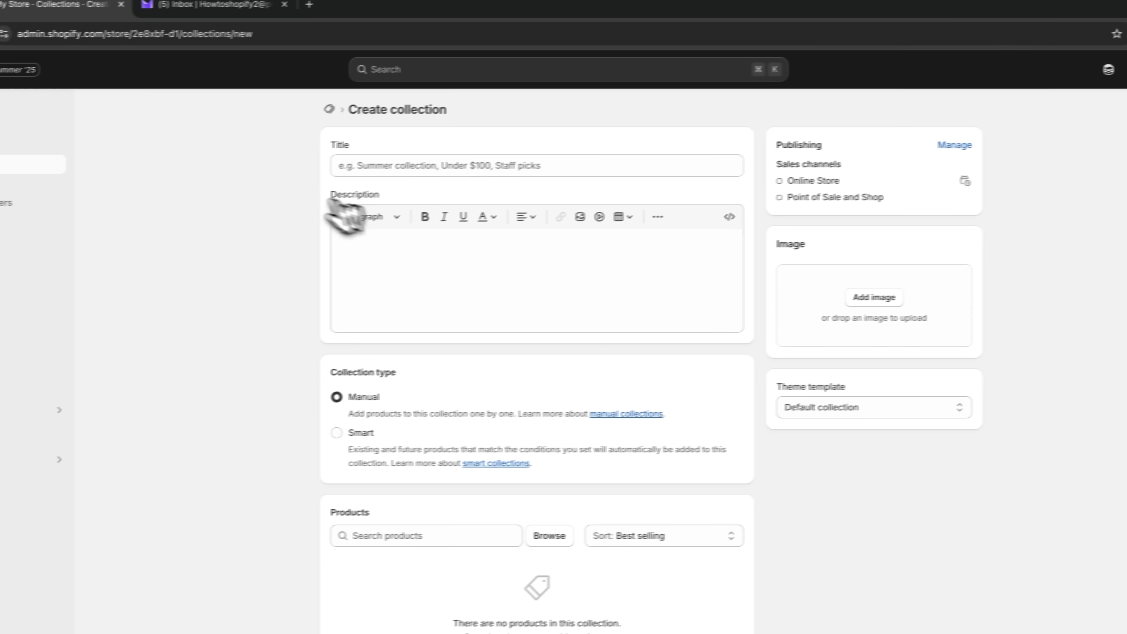
{"action": "double_click", "coordinate": [419, 143]}
{"action": "left_click", "coordinate": [582, 532]}
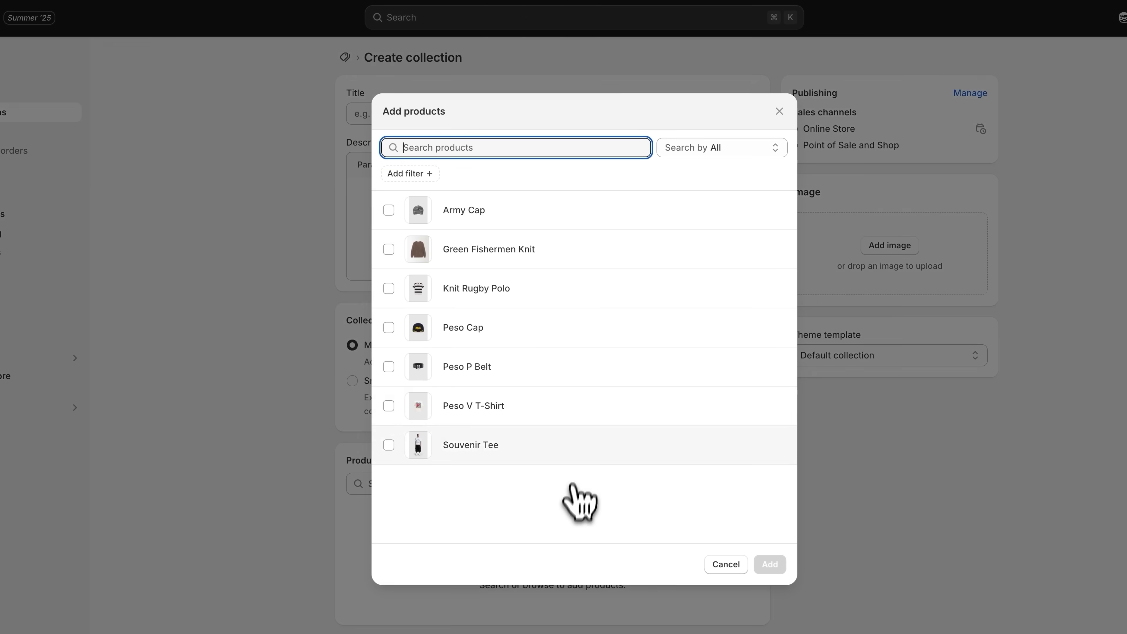
{"action": "left_click", "coordinate": [232, 267]}
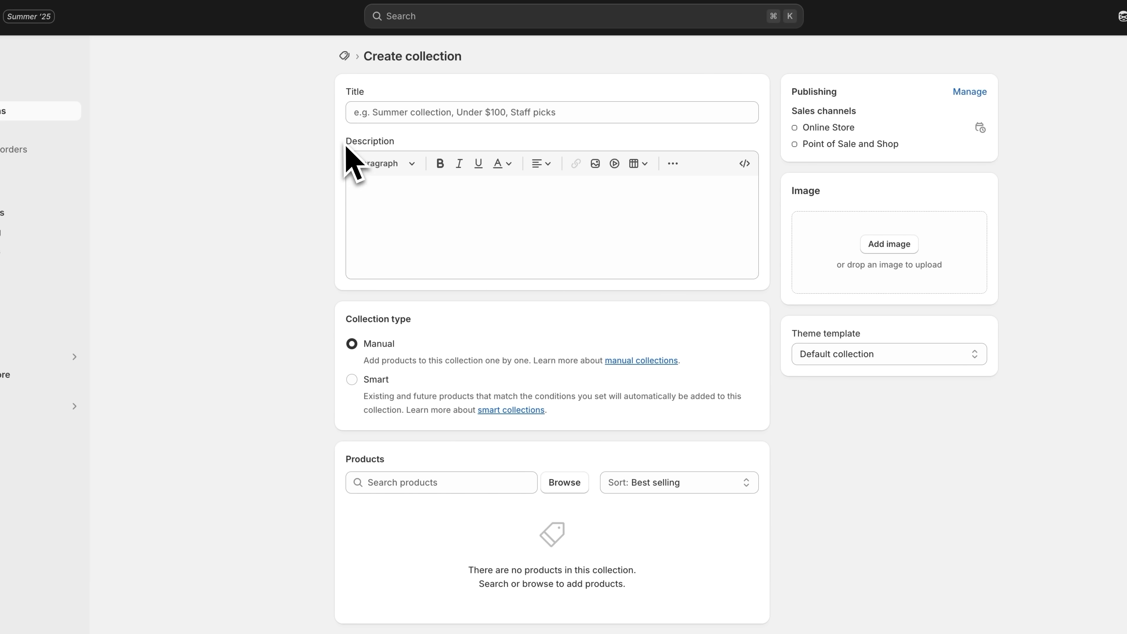
{"action": "left_click", "coordinate": [881, 209]}
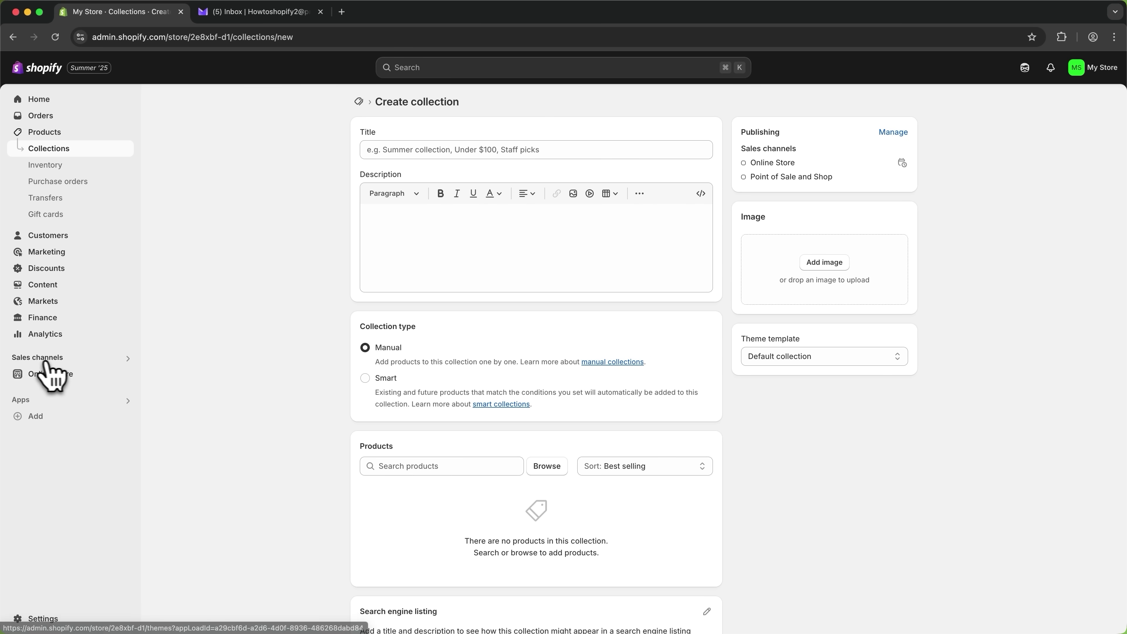
Review the online store's theme options, including the store design generator and the popular free themes.
{"action": "left_click", "coordinate": [53, 375]}
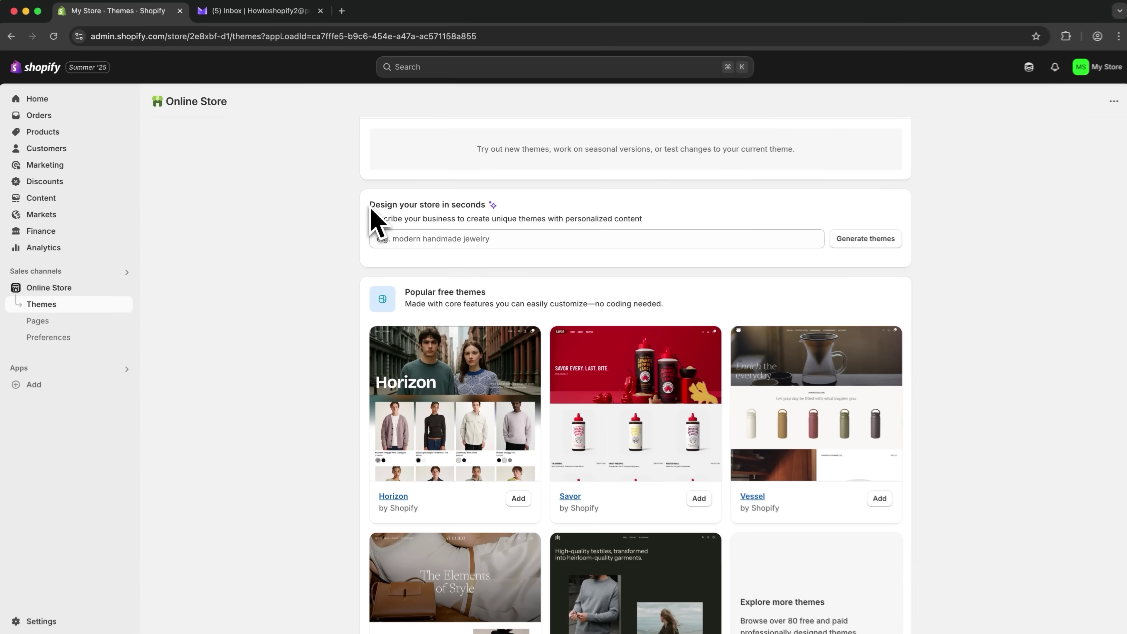
{"action": "left_click_drag", "start_coordinate": [370, 208], "coordinate": [526, 229]}
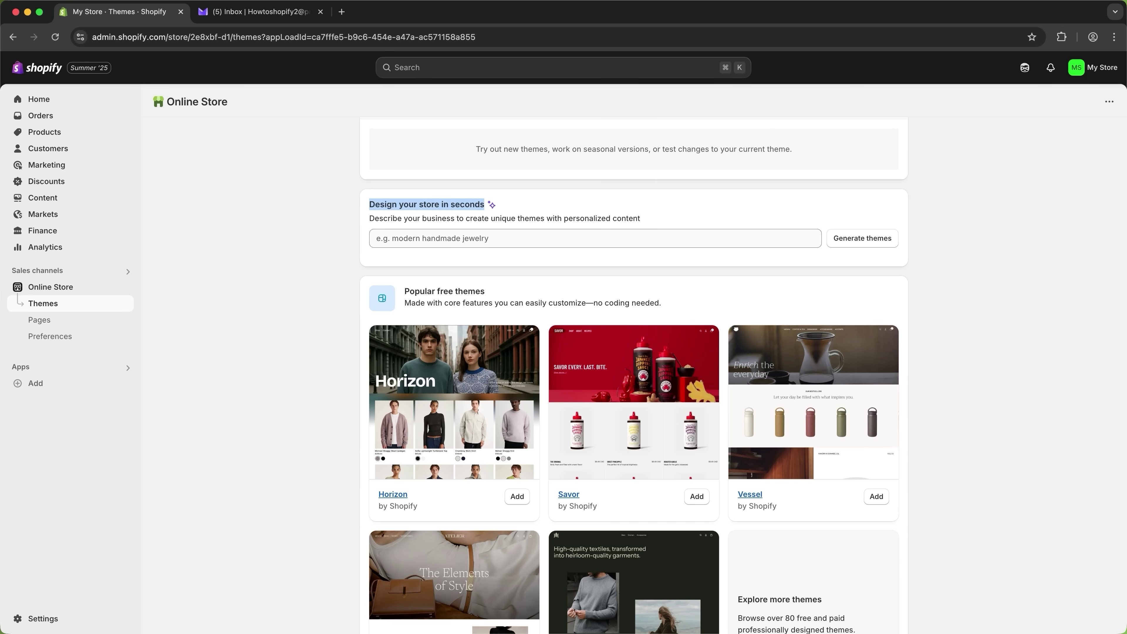
{"action": "scroll", "coordinate": [410, 209], "scroll_direction": "down", "scroll_amount": 2}
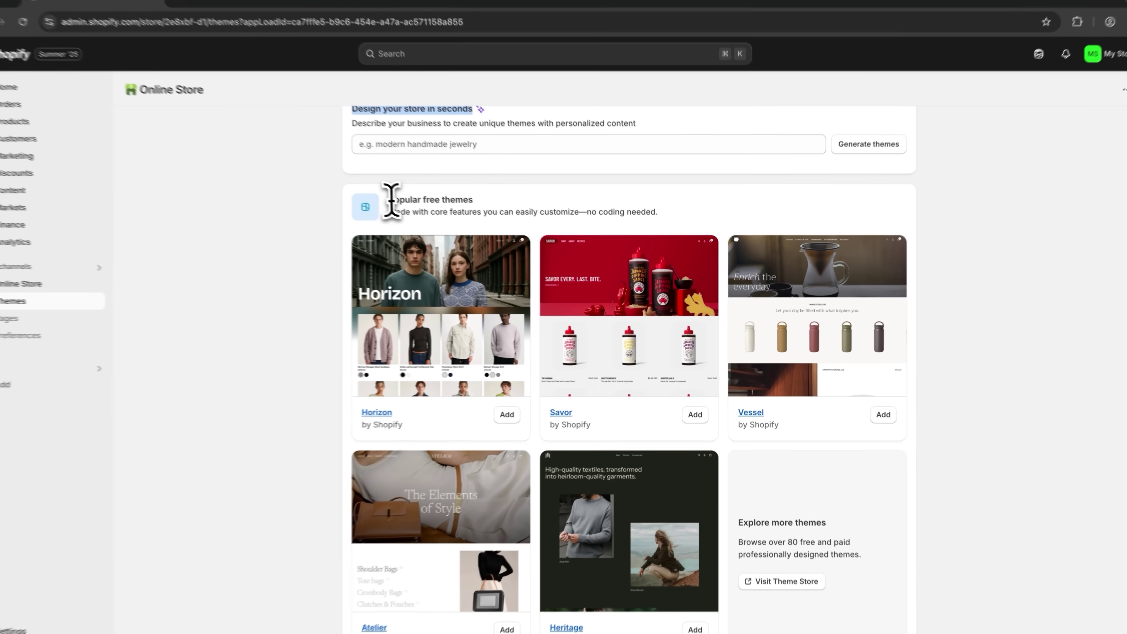
{"action": "left_click_drag", "start_coordinate": [409, 206], "coordinate": [488, 207]}
{"action": "left_click", "coordinate": [570, 206]}
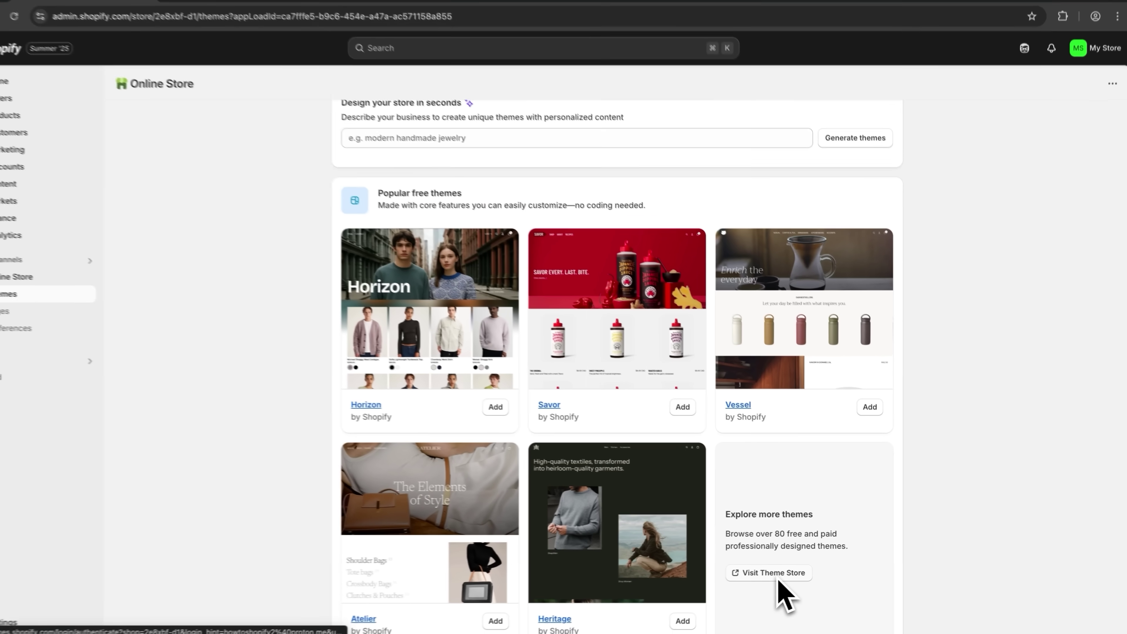
Open the current Horizon theme for customization in a new browser tab.
{"action": "scroll", "coordinate": [754, 595], "scroll_direction": "up", "scroll_amount": 5}
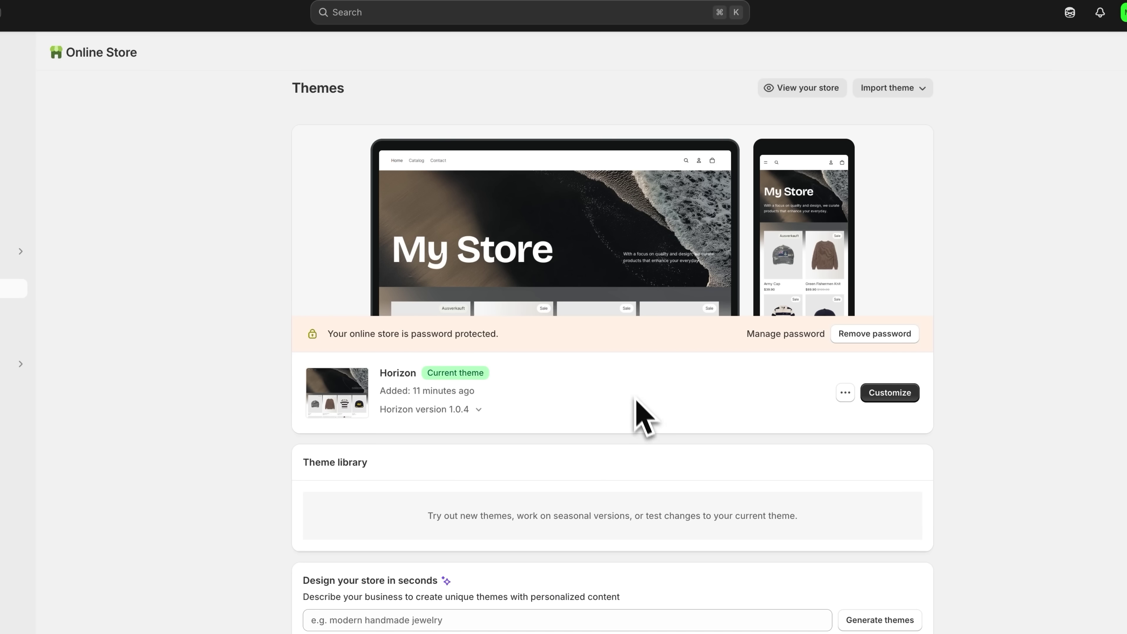
{"action": "right_click", "coordinate": [895, 402]}
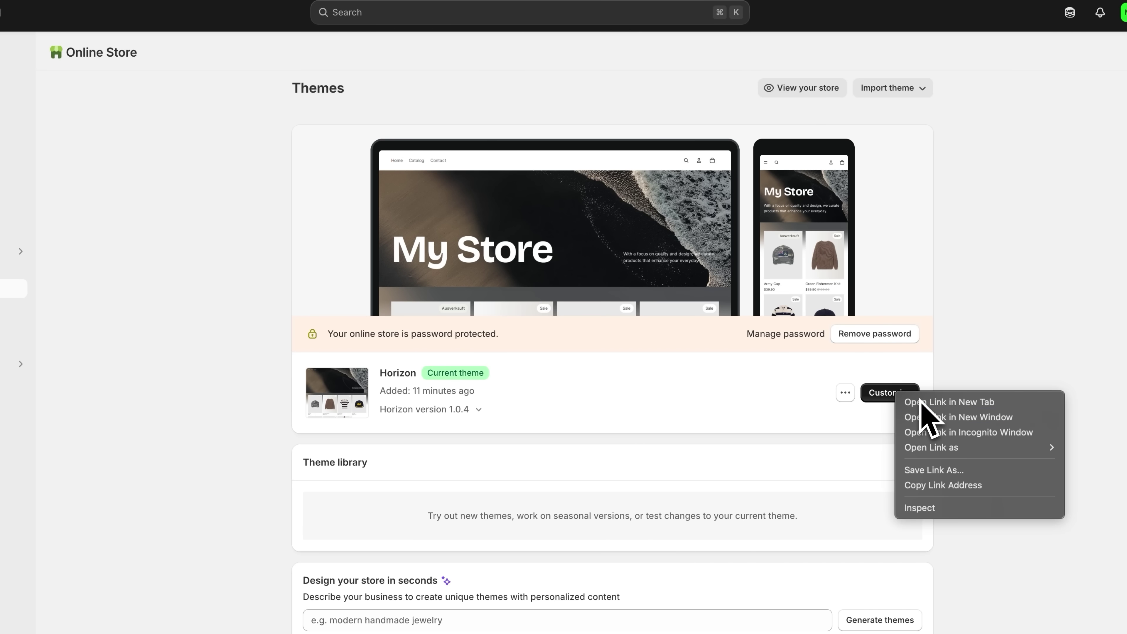
{"action": "left_click", "coordinate": [903, 399]}
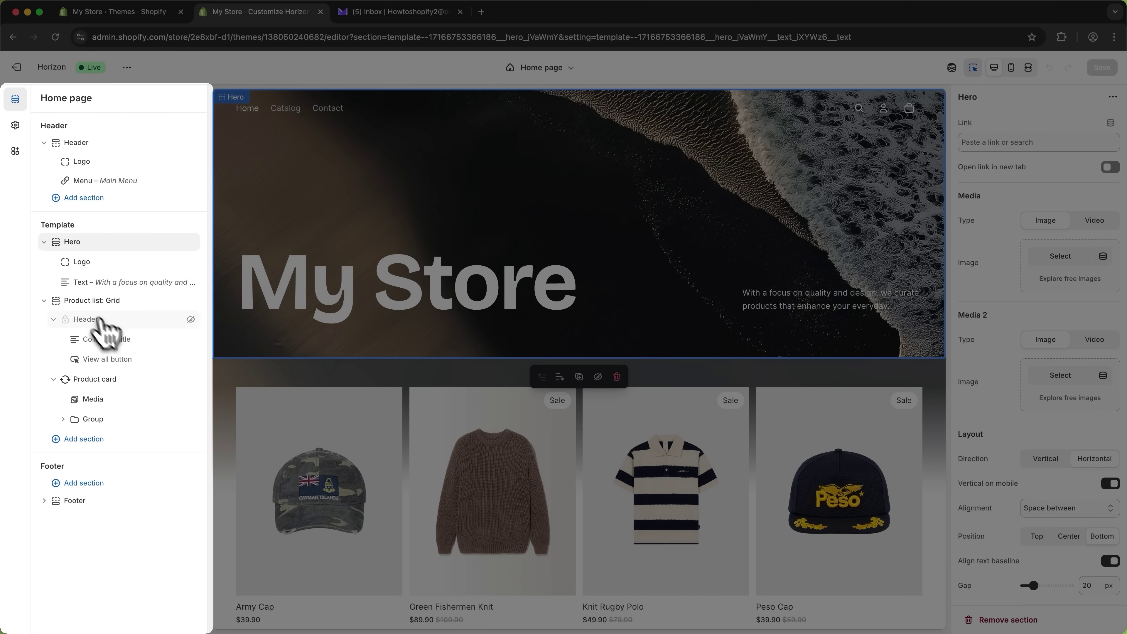
Examine the home page's product list, its product card media and group blocks, and the hero's logo and text.
{"action": "left_click", "coordinate": [95, 300]}
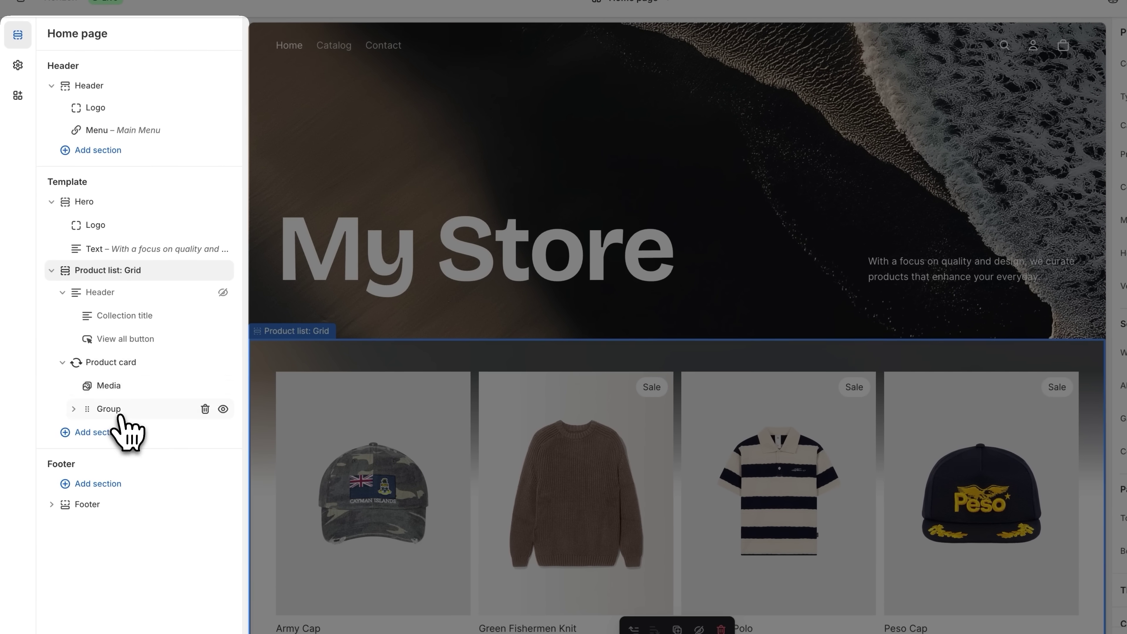
{"action": "left_click", "coordinate": [117, 410]}
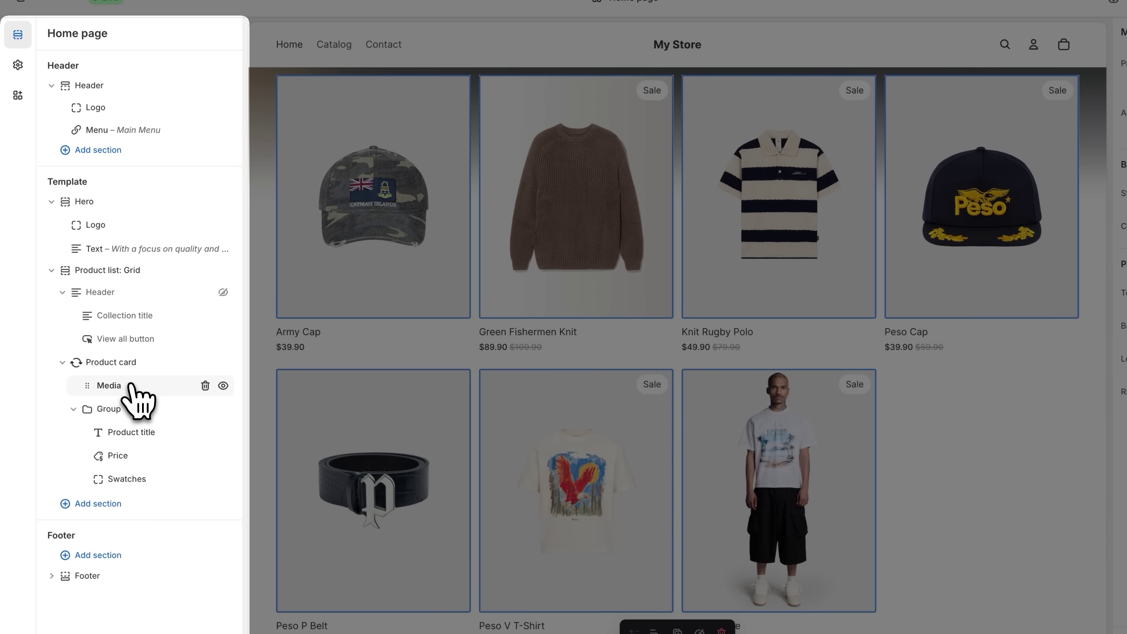
{"action": "left_click", "coordinate": [130, 385]}
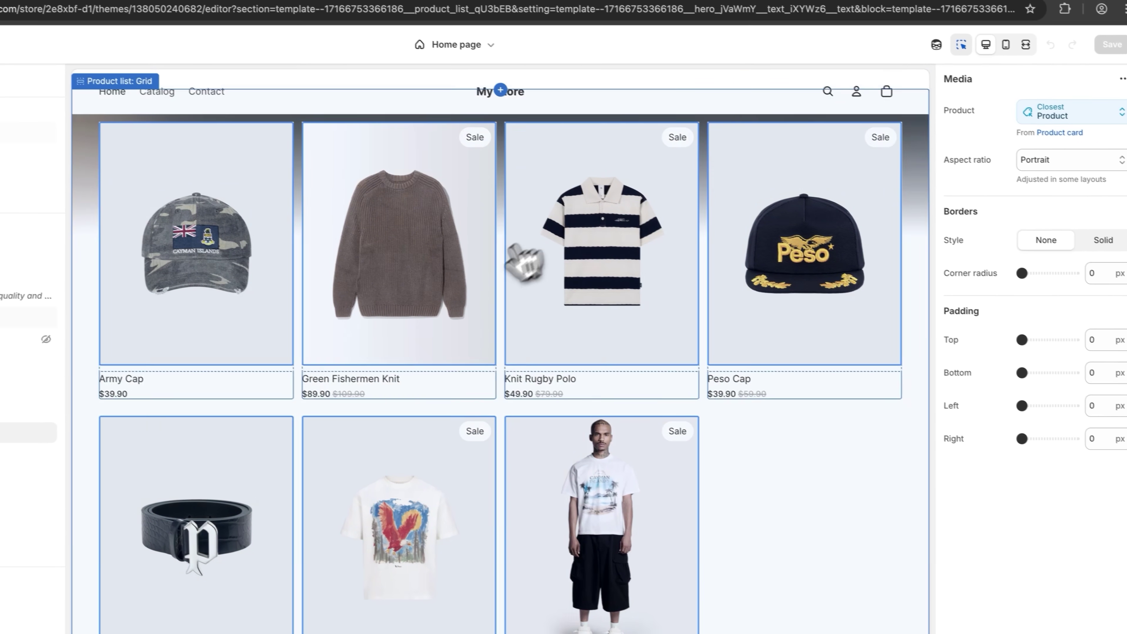
{"action": "scroll", "coordinate": [525, 262], "scroll_direction": "up", "scroll_amount": 5}
{"action": "left_click", "coordinate": [495, 197]}
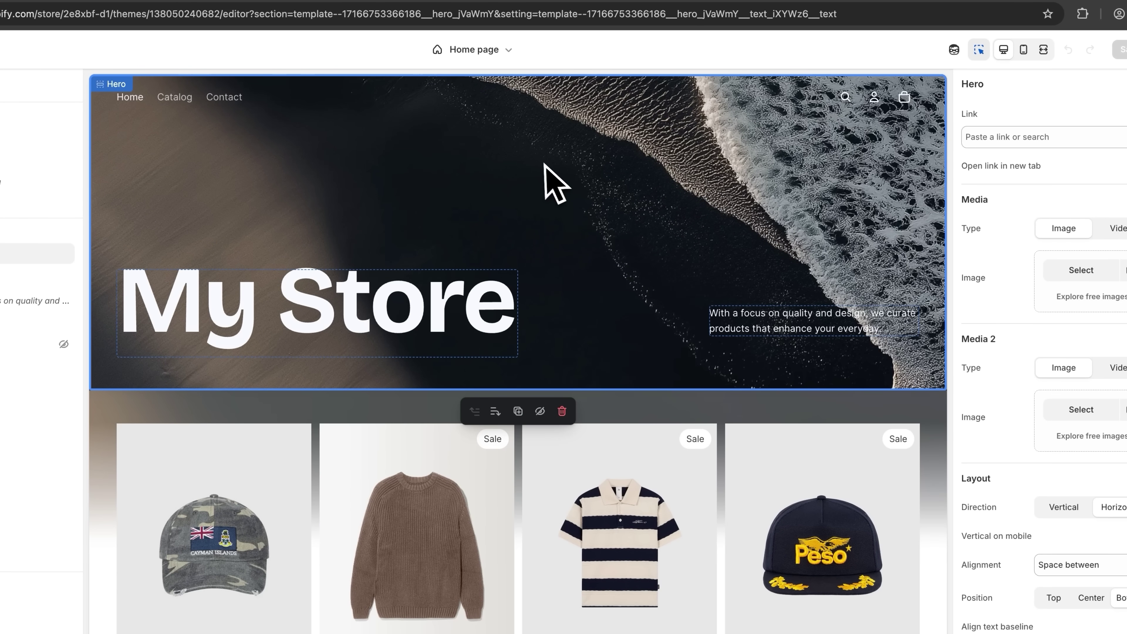
{"action": "left_click", "coordinate": [464, 311]}
{"action": "left_click", "coordinate": [744, 334]}
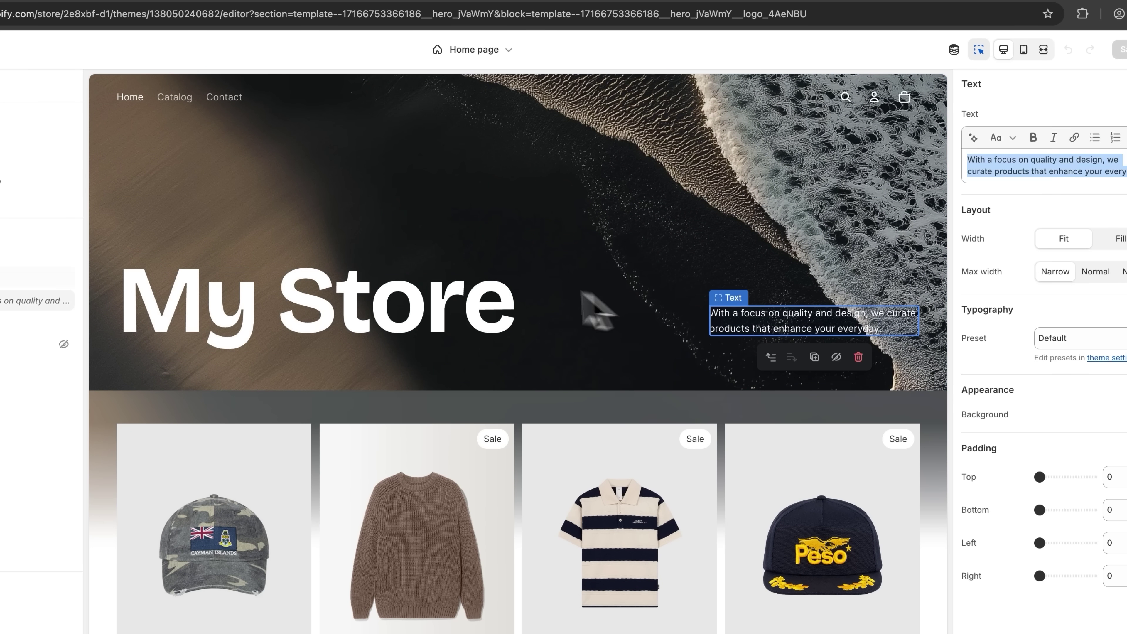
{"action": "left_click", "coordinate": [559, 305]}
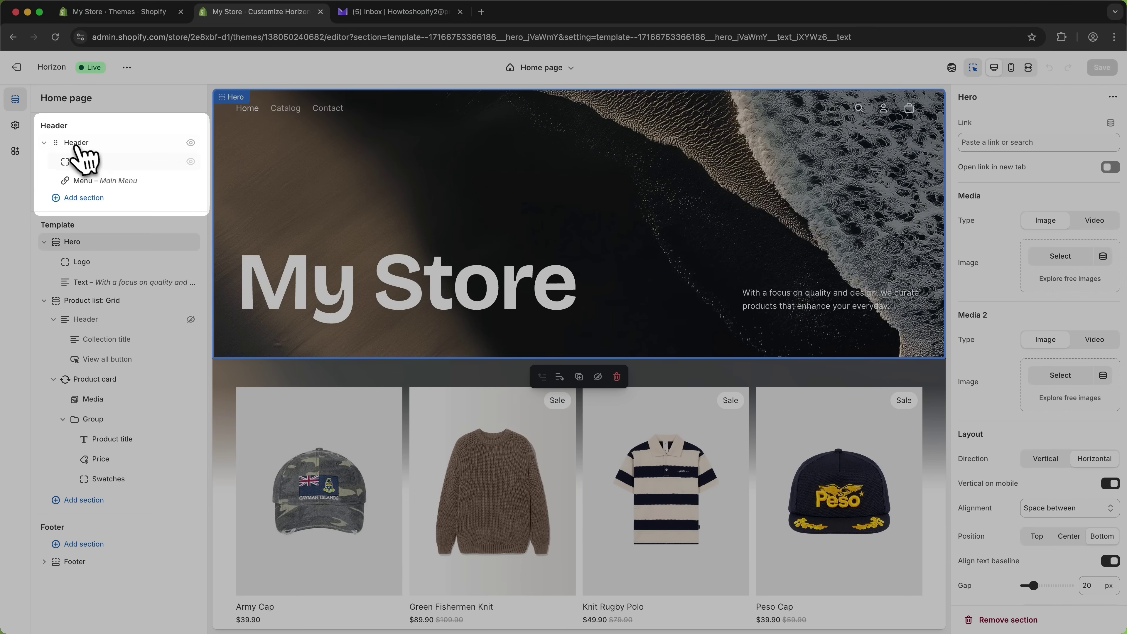
Add an announcement bar section to the home page's header group.
{"action": "left_click", "coordinate": [78, 143]}
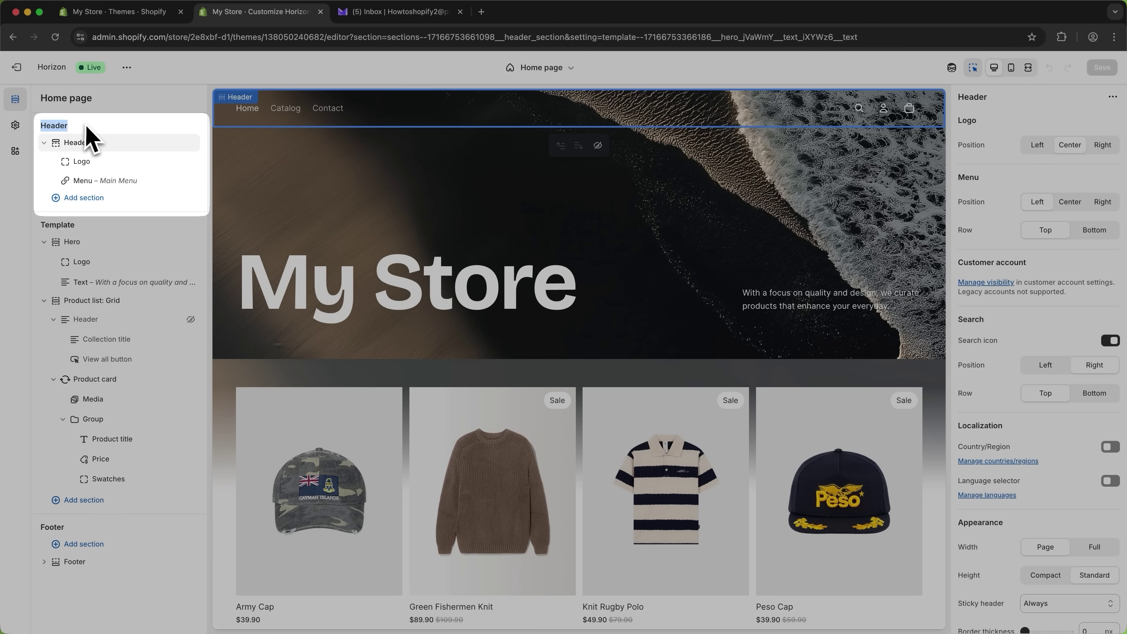
{"action": "left_click", "coordinate": [84, 199]}
{"action": "left_click", "coordinate": [295, 253]}
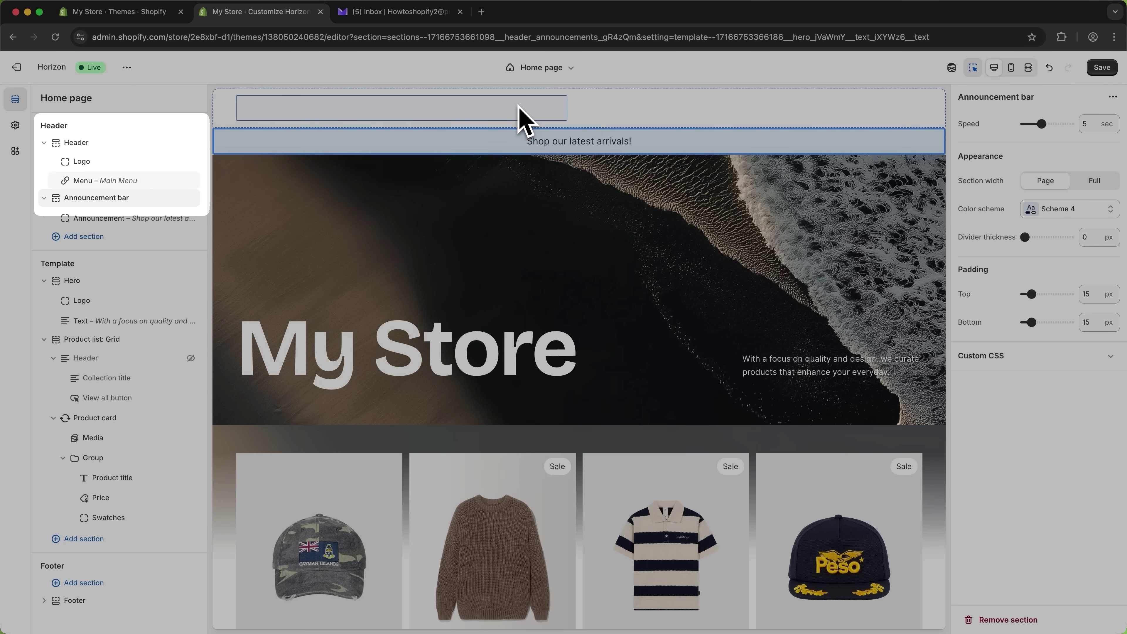
Move the announcement bar above the Header section in the section order.
{"action": "left_click", "coordinate": [521, 116]}
{"action": "left_click", "coordinate": [691, 149]}
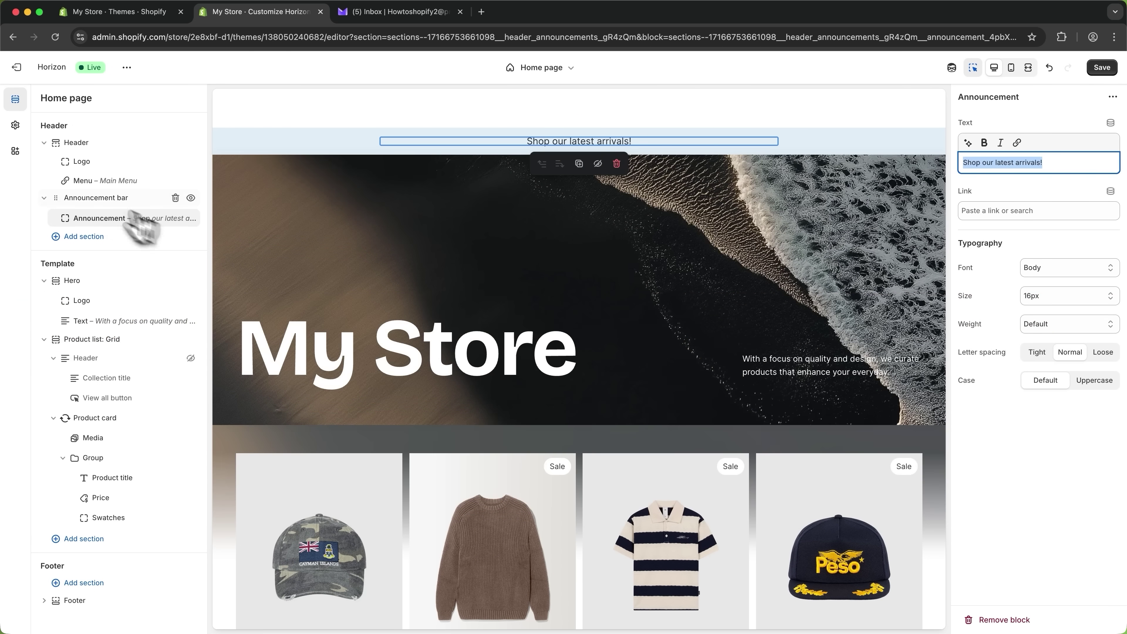
{"action": "left_click_drag", "start_coordinate": [131, 208], "coordinate": [79, 143]}
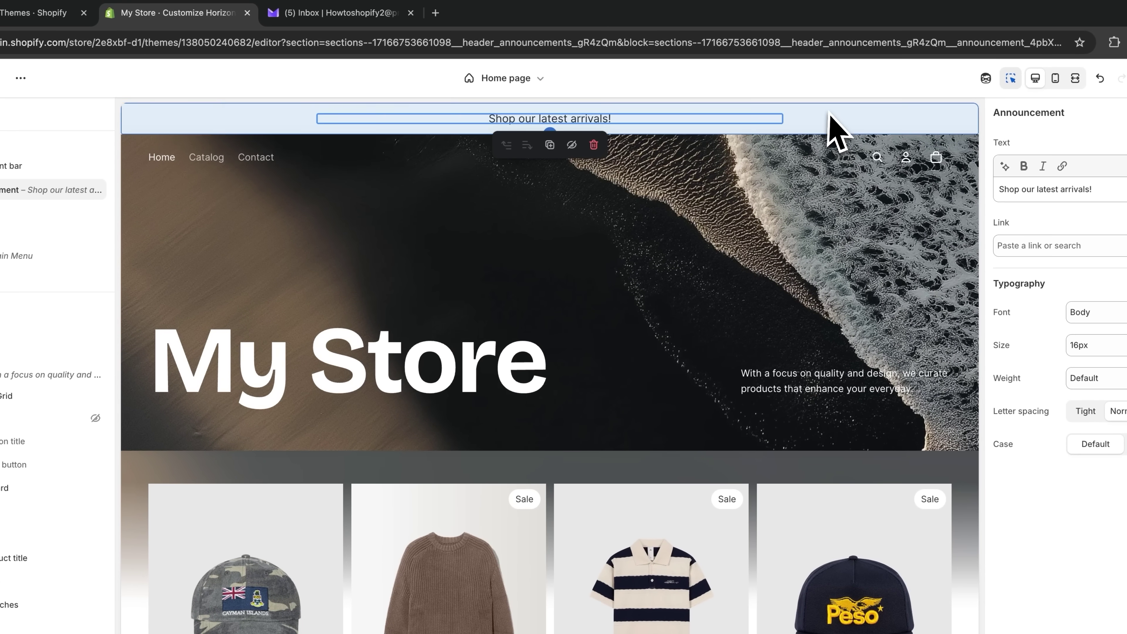
Examine the announcement bar's speed and color scheme settings.
{"action": "left_click", "coordinate": [836, 131]}
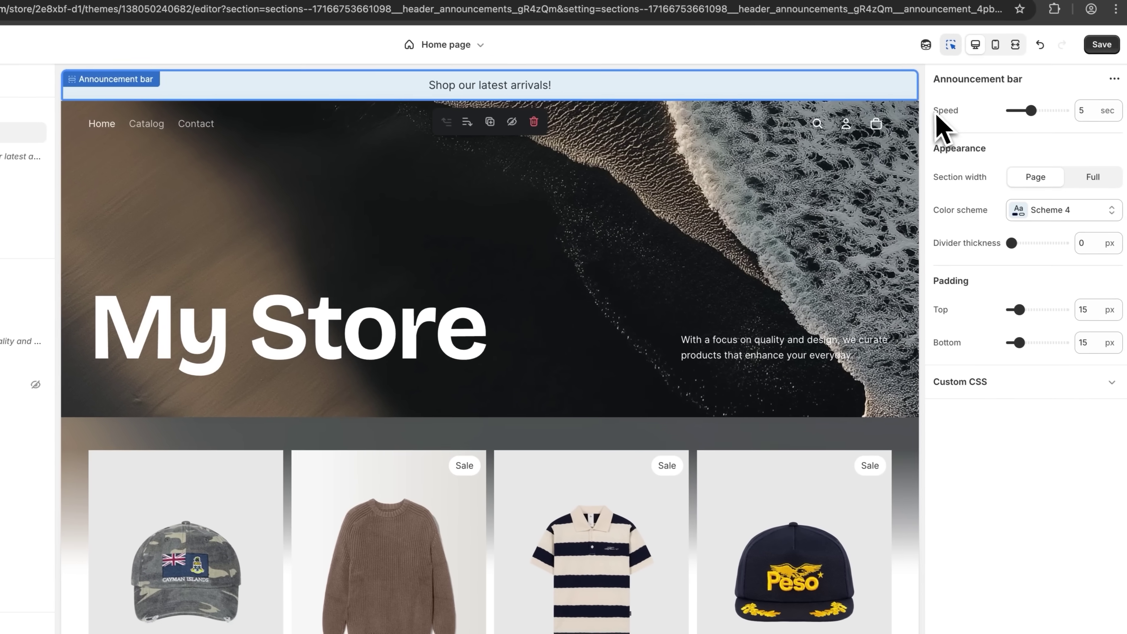
{"action": "double_click", "coordinate": [943, 111]}
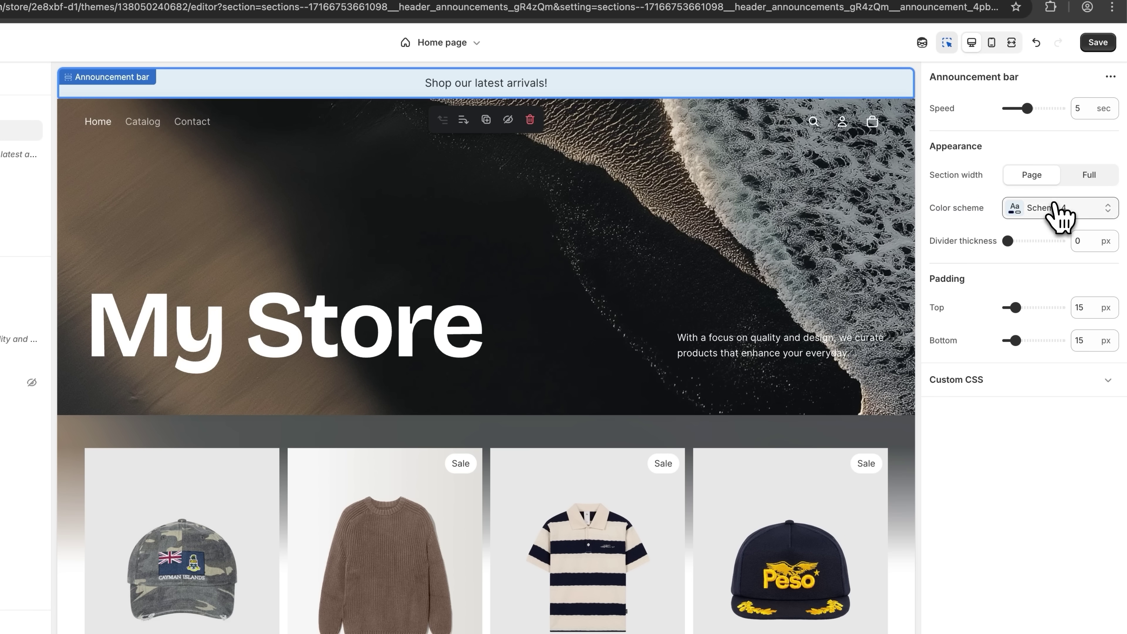
{"action": "left_click", "coordinate": [1060, 211]}
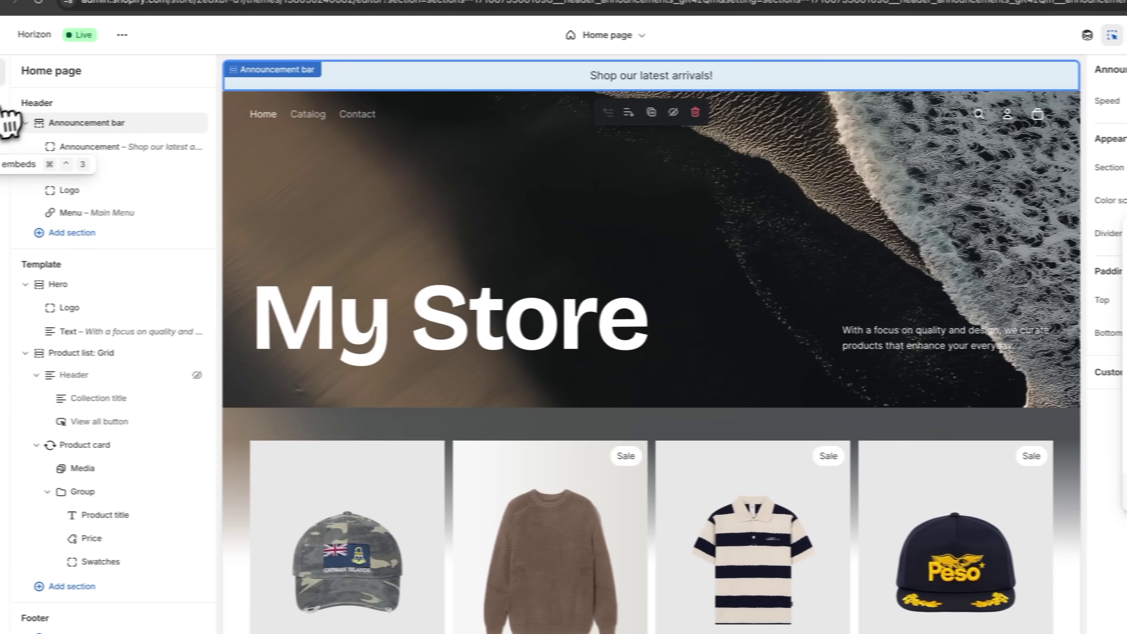
Look through the Colors, Typography and Animations categories of the theme settings.
{"action": "left_click", "coordinate": [18, 103]}
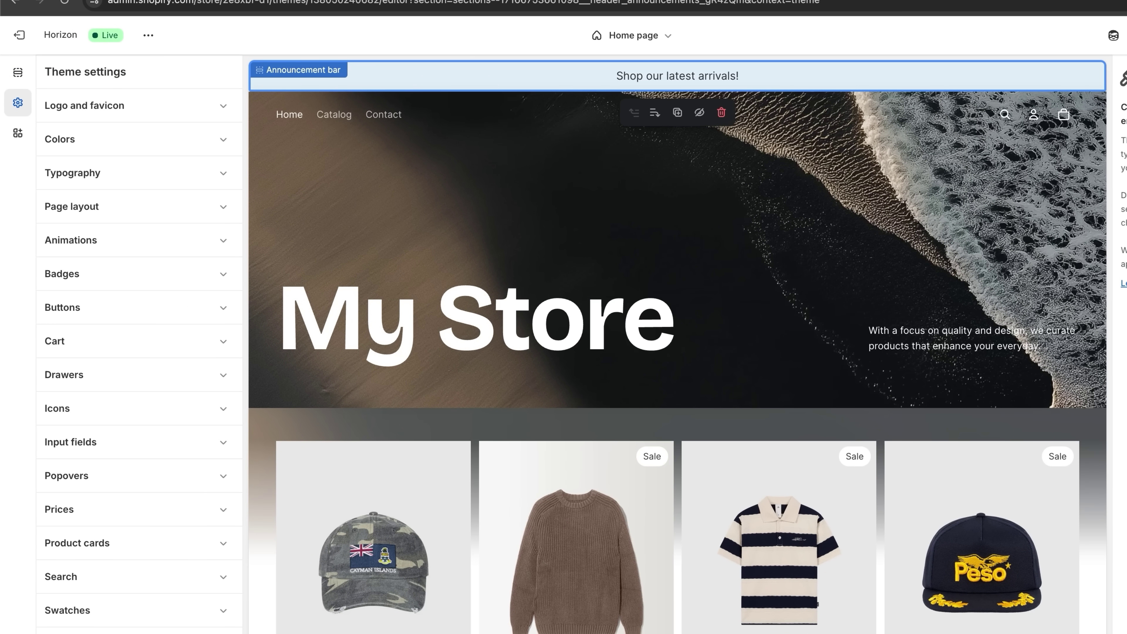
{"action": "left_click", "coordinate": [141, 141]}
{"action": "left_click", "coordinate": [139, 141]}
{"action": "left_click", "coordinate": [109, 173]}
{"action": "left_click", "coordinate": [109, 174]}
{"action": "left_click", "coordinate": [109, 240]}
{"action": "left_click", "coordinate": [108, 239]}
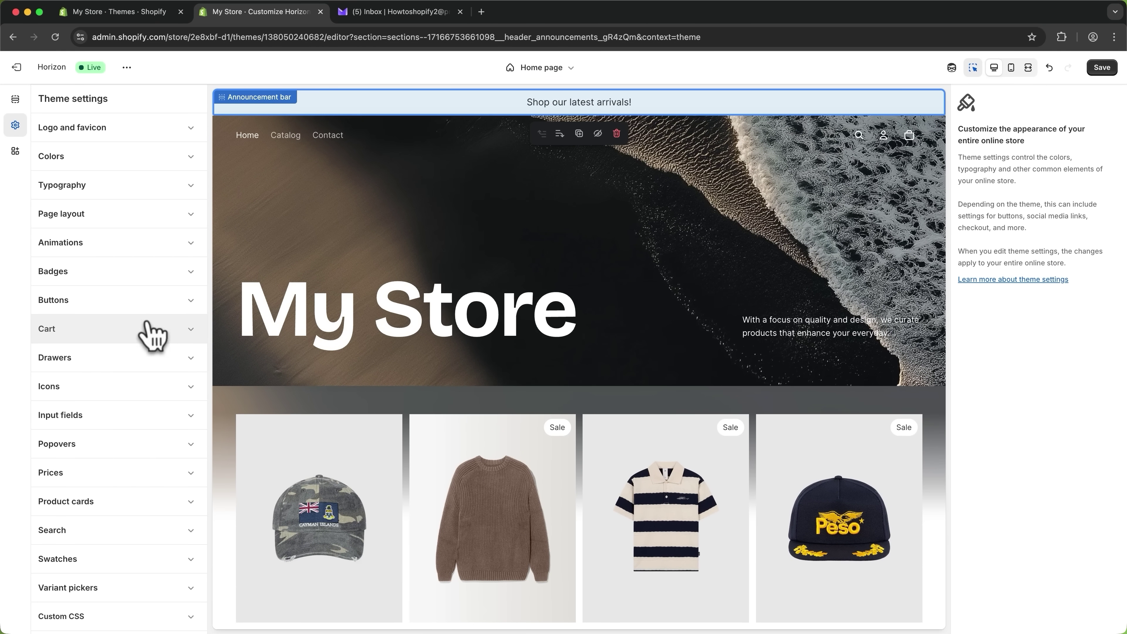
Set the default logo and the favicon to peso_black.png and the inverse logo to peso_white.png.
{"action": "left_click", "coordinate": [163, 134]}
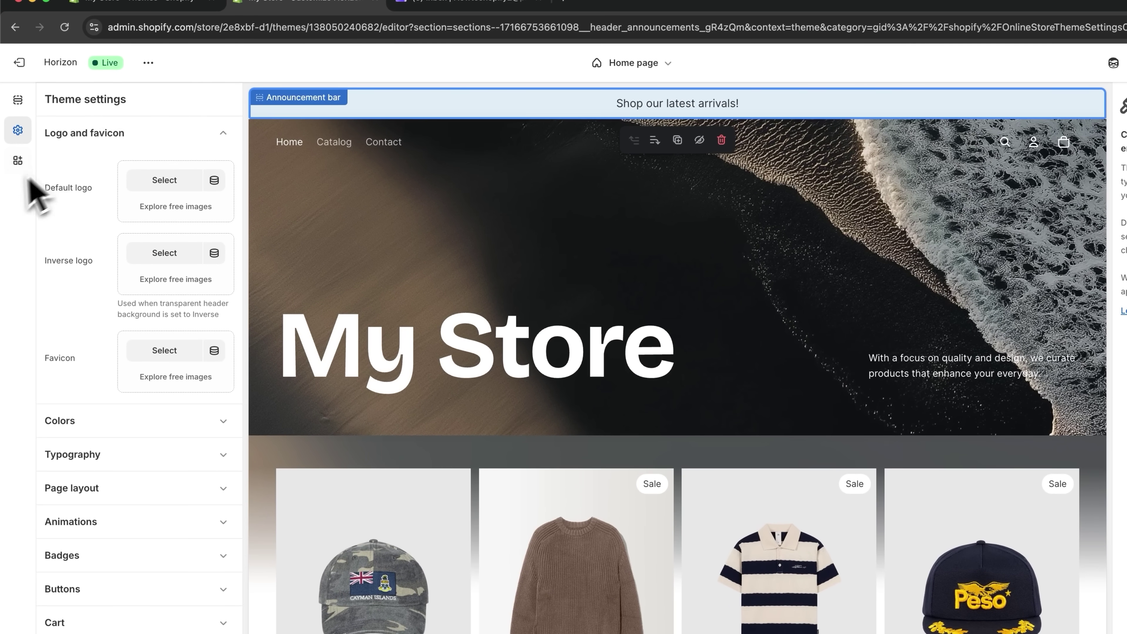
{"action": "left_click", "coordinate": [164, 182]}
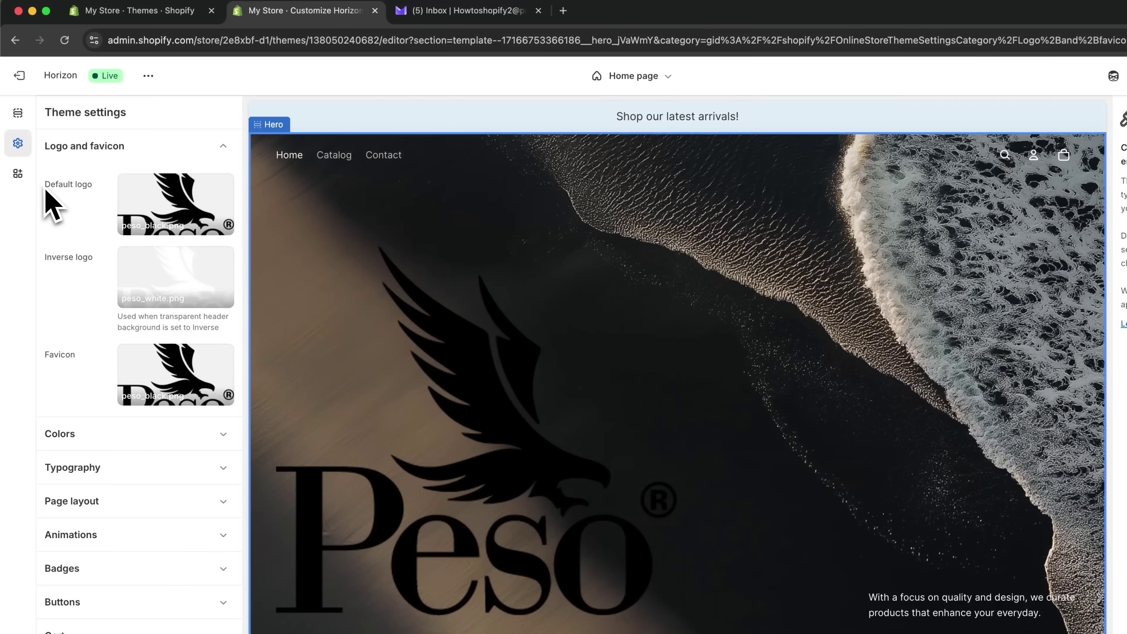
{"action": "left_click_drag", "start_coordinate": [44, 186], "coordinate": [87, 186]}
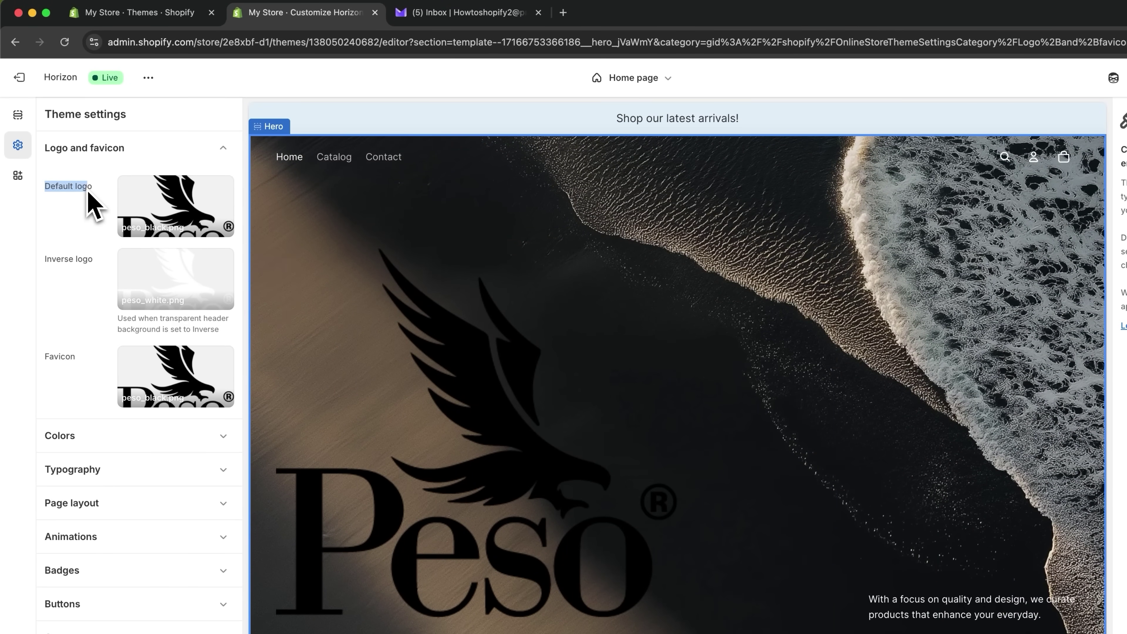
{"action": "left_click", "coordinate": [88, 196]}
{"action": "left_click", "coordinate": [58, 279]}
{"action": "triple_click", "coordinate": [59, 265]}
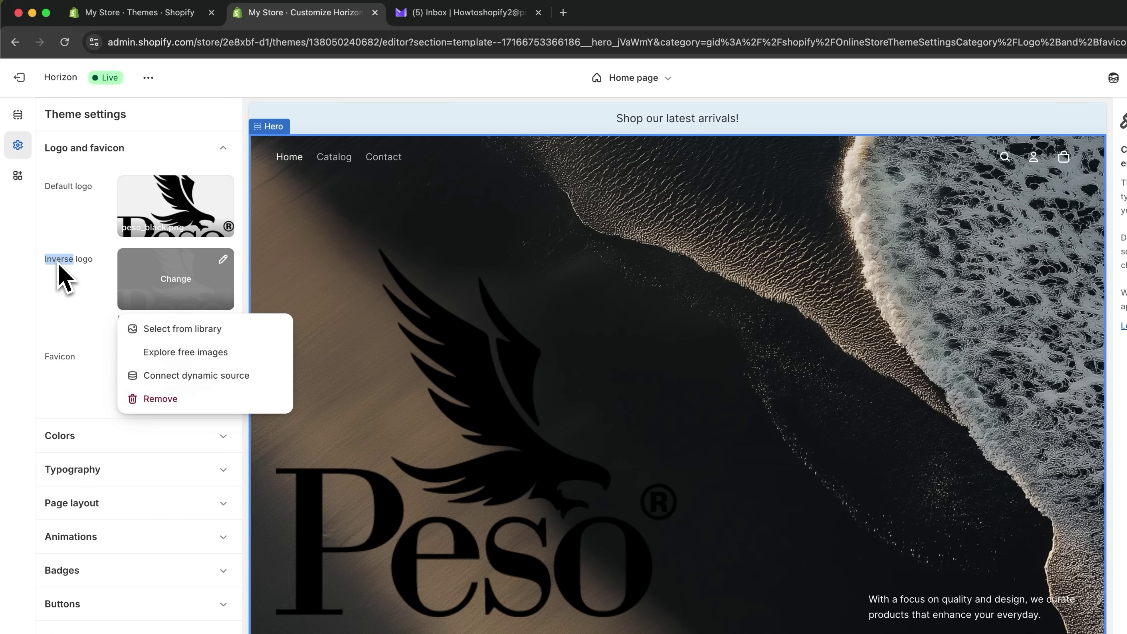
{"action": "scroll", "coordinate": [558, 314], "scroll_direction": "down", "scroll_amount": 1}
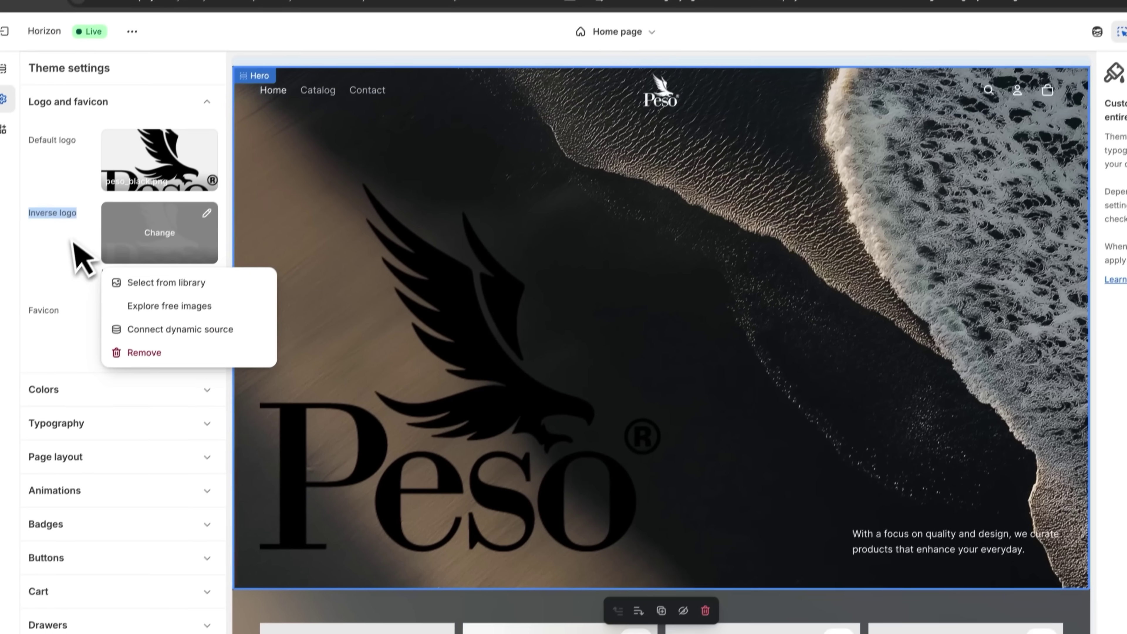
{"action": "left_click", "coordinate": [58, 296]}
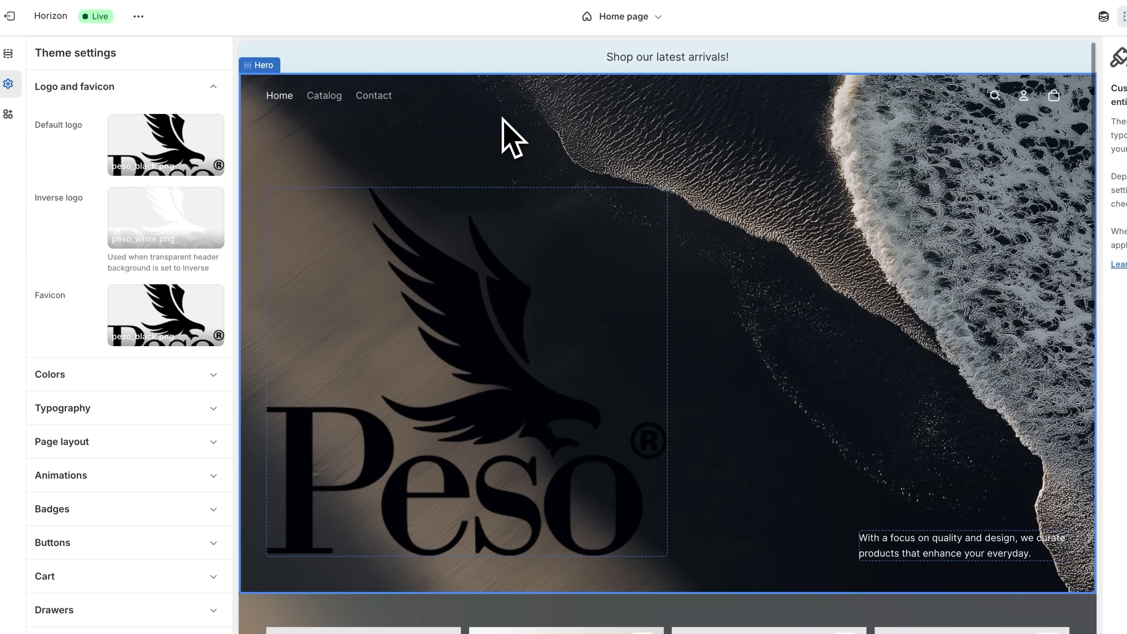
Remove the Logo block from the Hero section of the home page.
{"action": "left_click", "coordinate": [528, 264]}
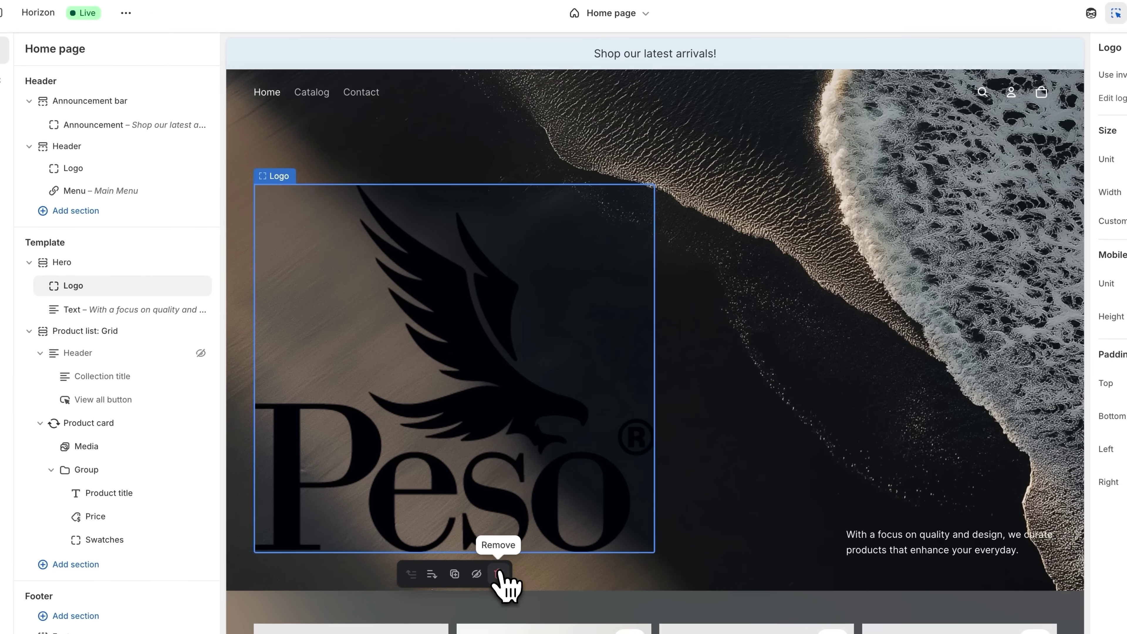
{"action": "left_click", "coordinate": [511, 577]}
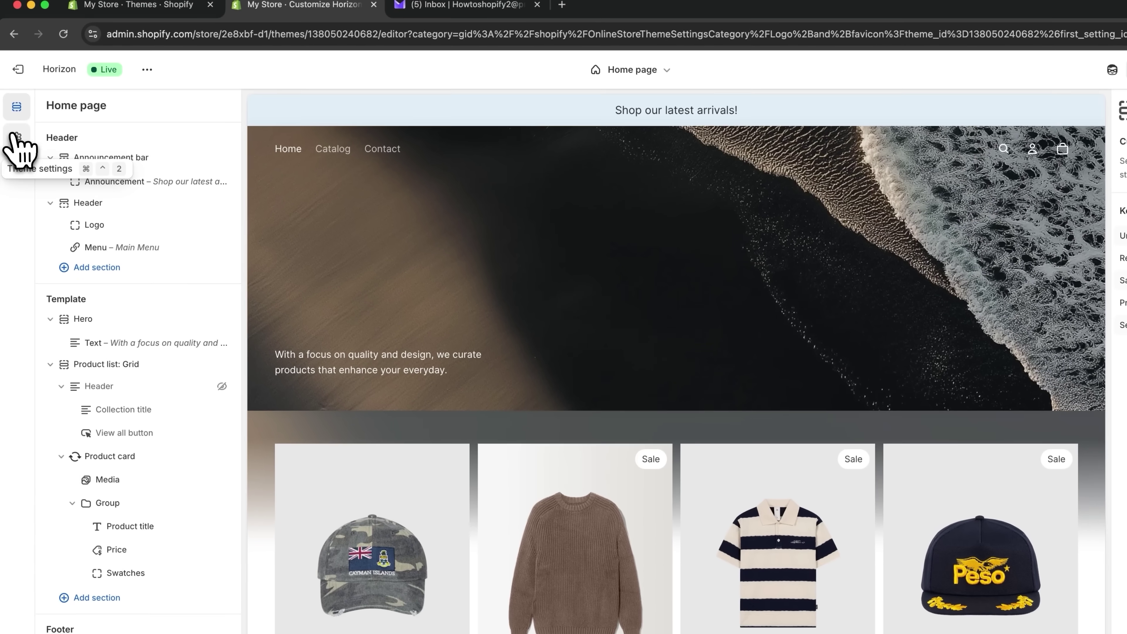
Look through the font and text preset options in the theme's Typography settings.
{"action": "left_click", "coordinate": [5, 109]}
{"action": "left_click", "coordinate": [116, 155]}
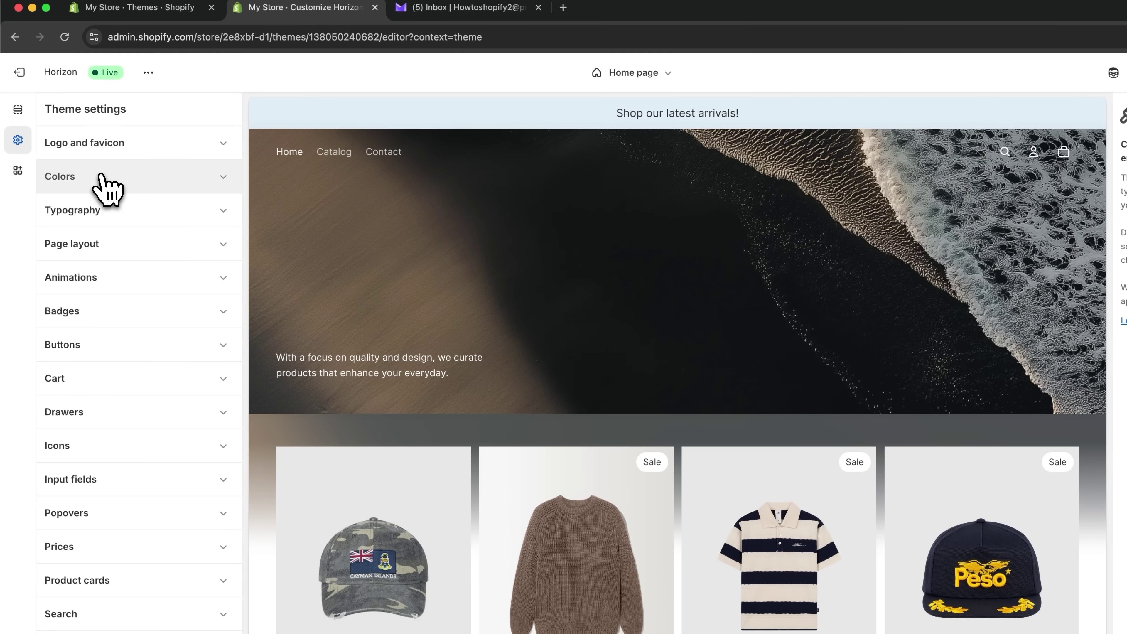
{"action": "left_click", "coordinate": [96, 211]}
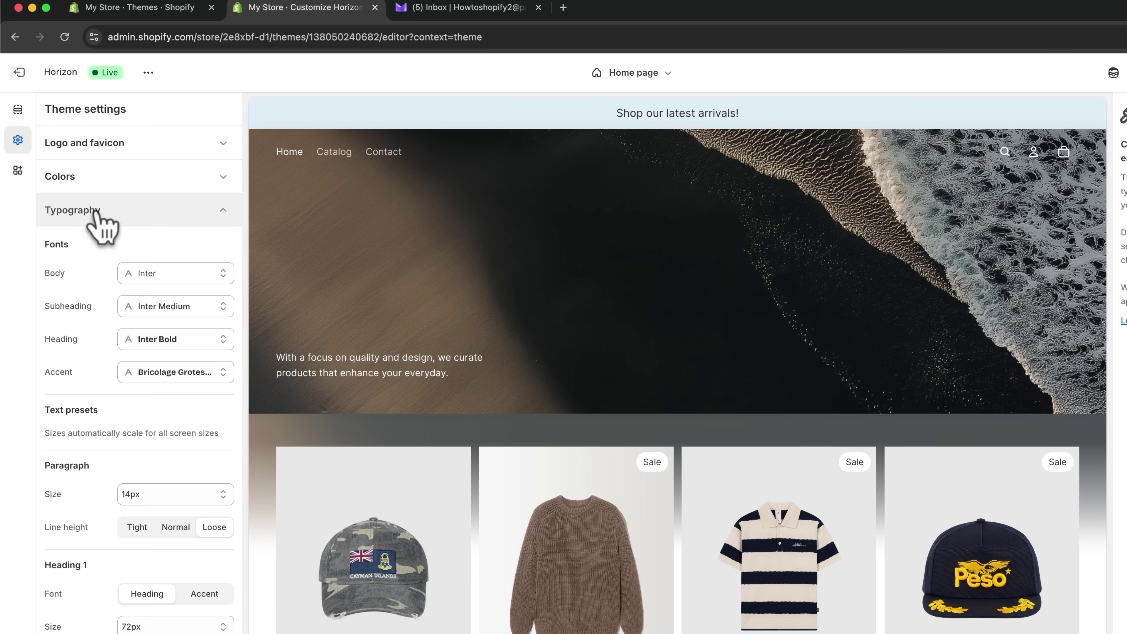
{"action": "left_click", "coordinate": [134, 213]}
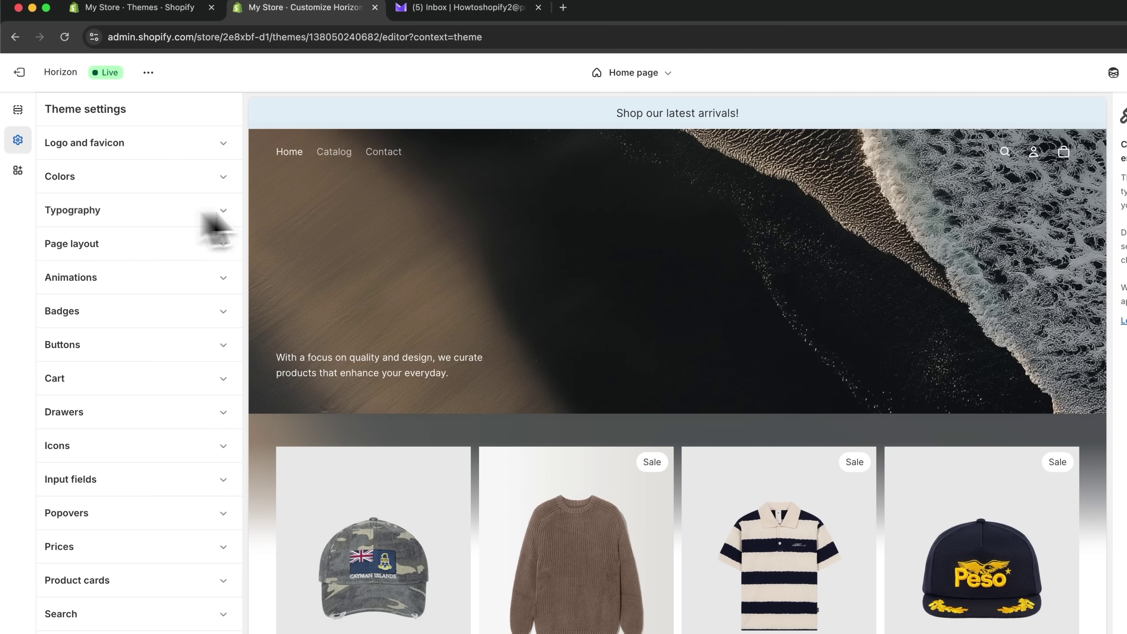
Turn off the search icon in the Header section's settings.
{"action": "left_click", "coordinate": [18, 110]}
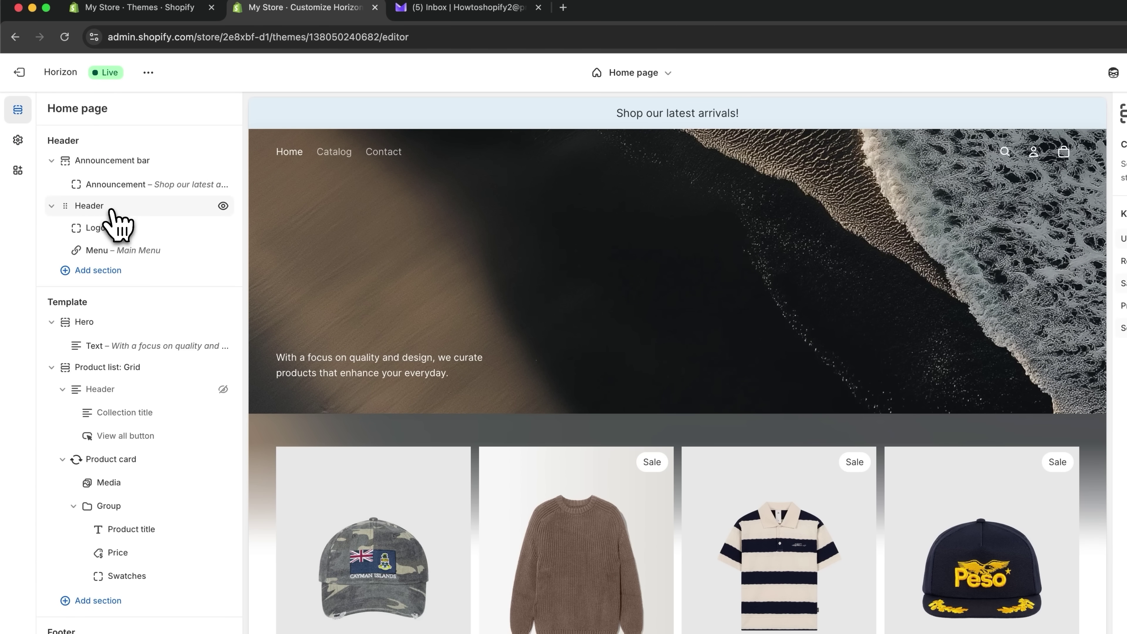
{"action": "left_click", "coordinate": [91, 206]}
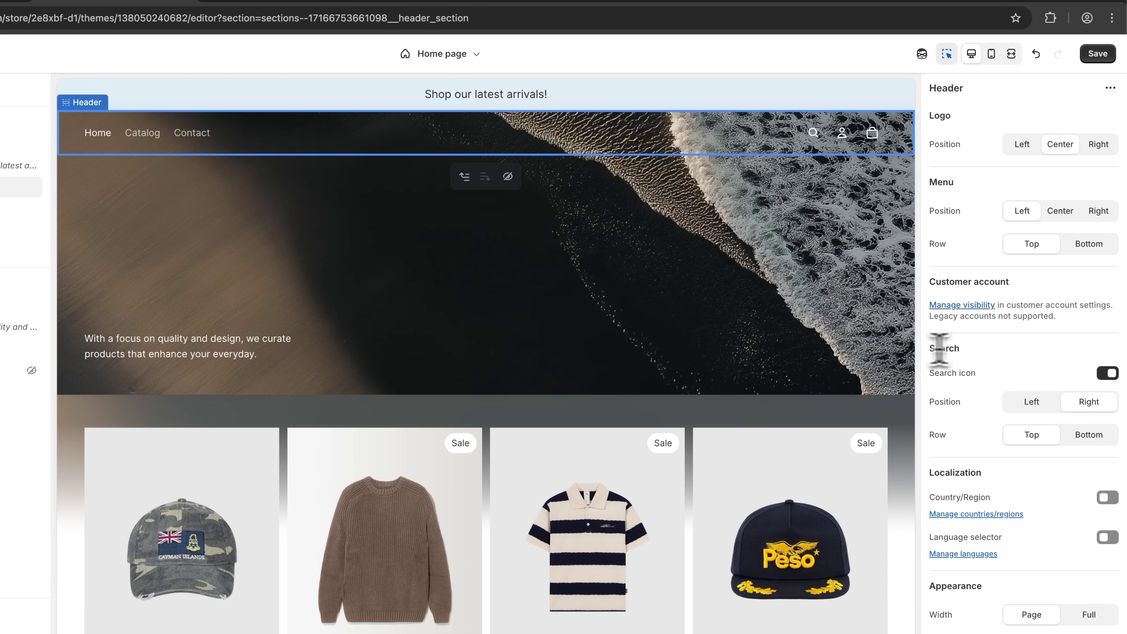
{"action": "left_click", "coordinate": [1108, 373]}
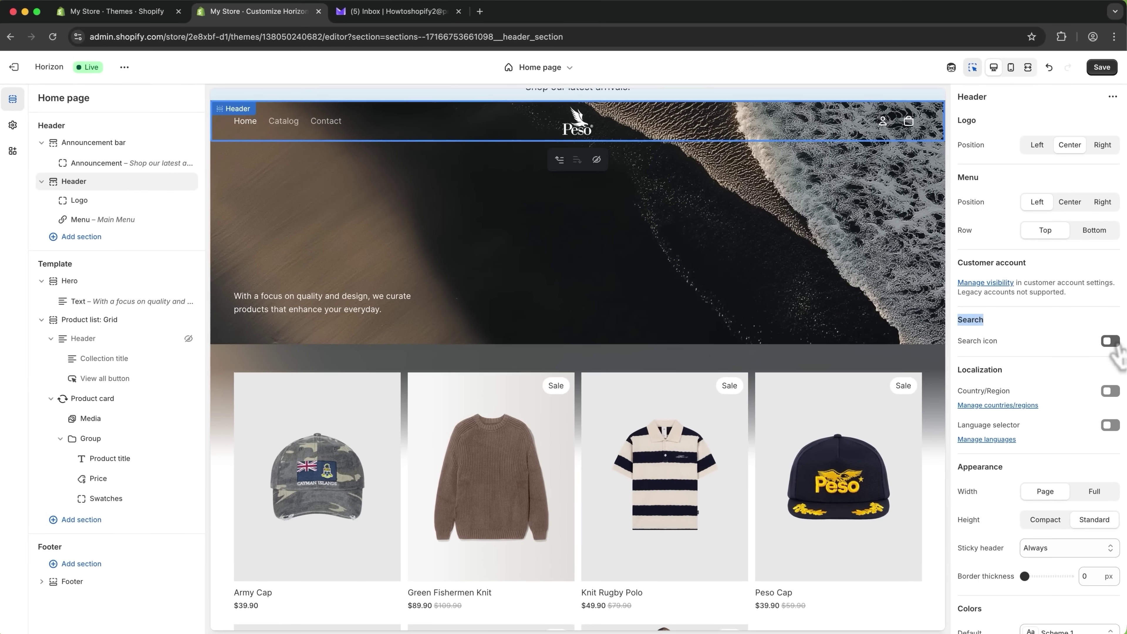
{"action": "scroll", "coordinate": [1031, 401], "scroll_direction": "down", "scroll_amount": 2}
{"action": "scroll", "coordinate": [1037, 410], "scroll_direction": "down", "scroll_amount": 2}
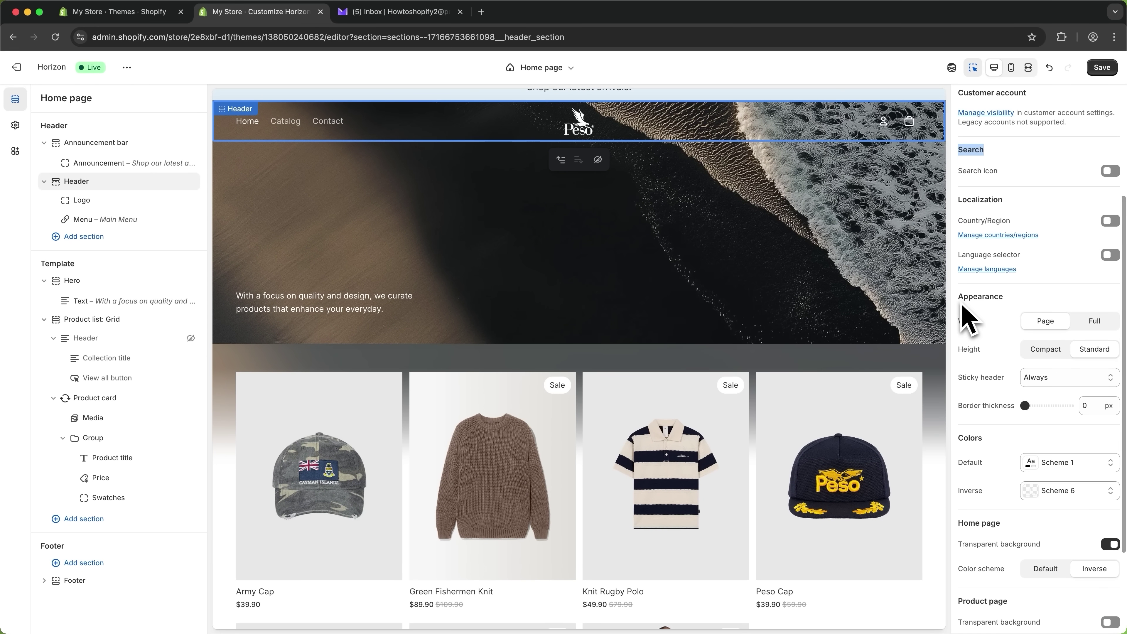
Open the store's Main Menu in the admin content menus and delete its Catalog and Contact items.
{"action": "left_click", "coordinate": [399, 127]}
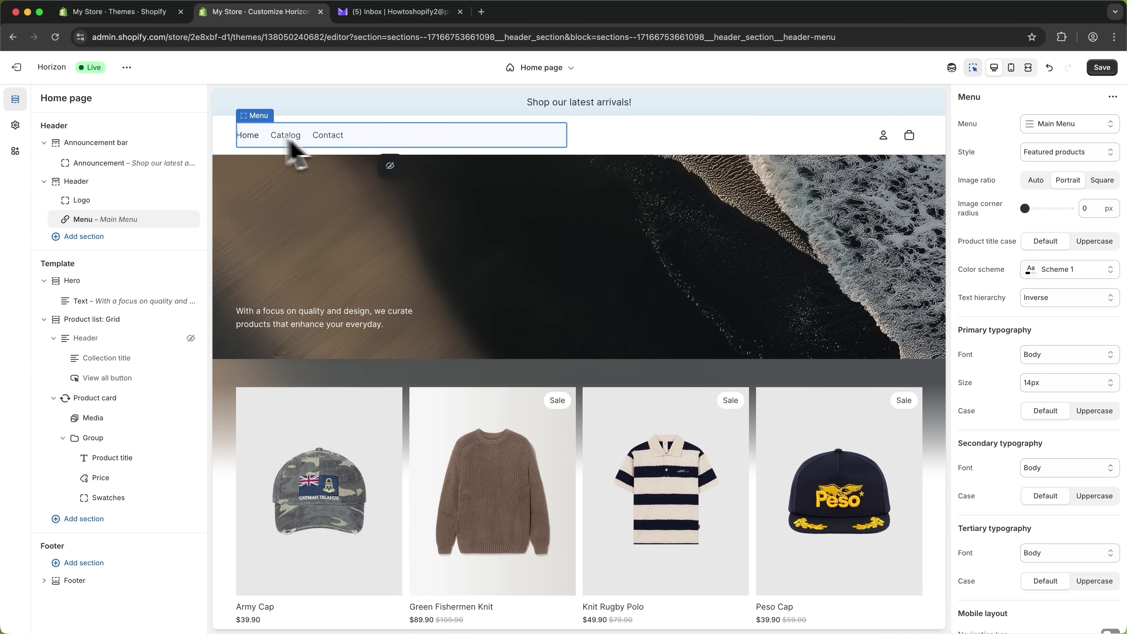
{"action": "left_click", "coordinate": [153, 13]}
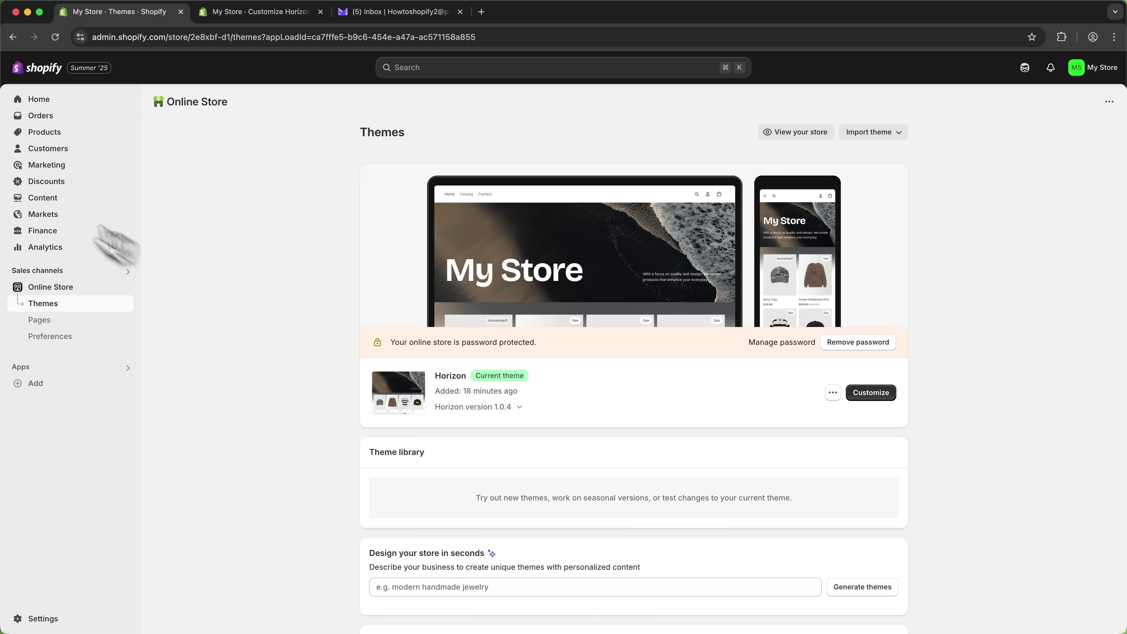
{"action": "left_click", "coordinate": [57, 197]}
{"action": "left_click", "coordinate": [50, 247]}
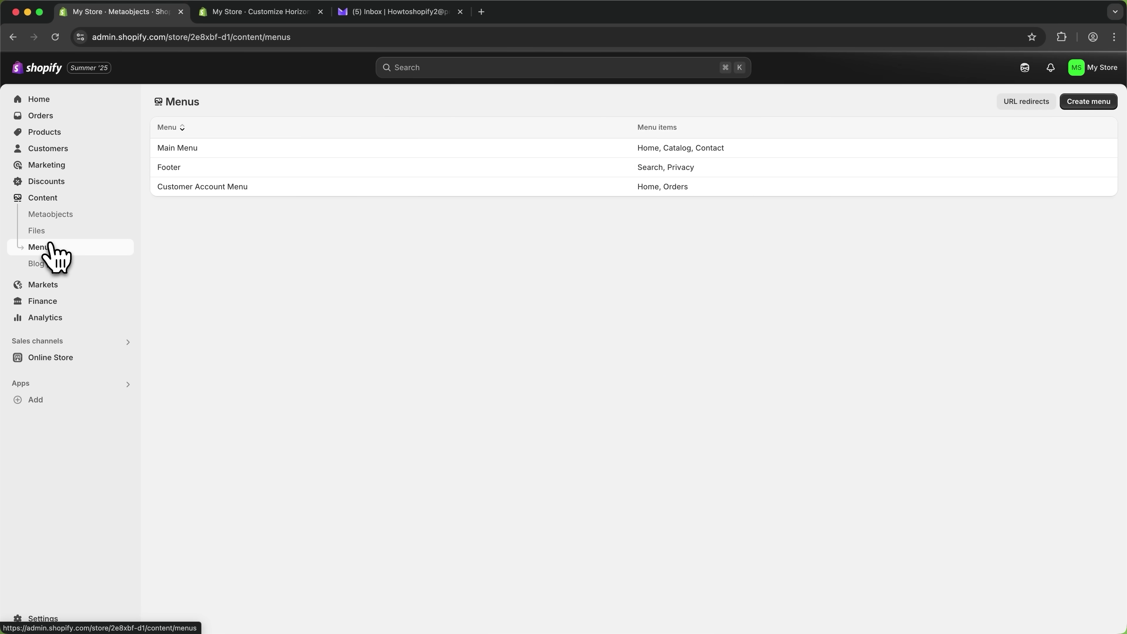
{"action": "left_click", "coordinate": [178, 148]}
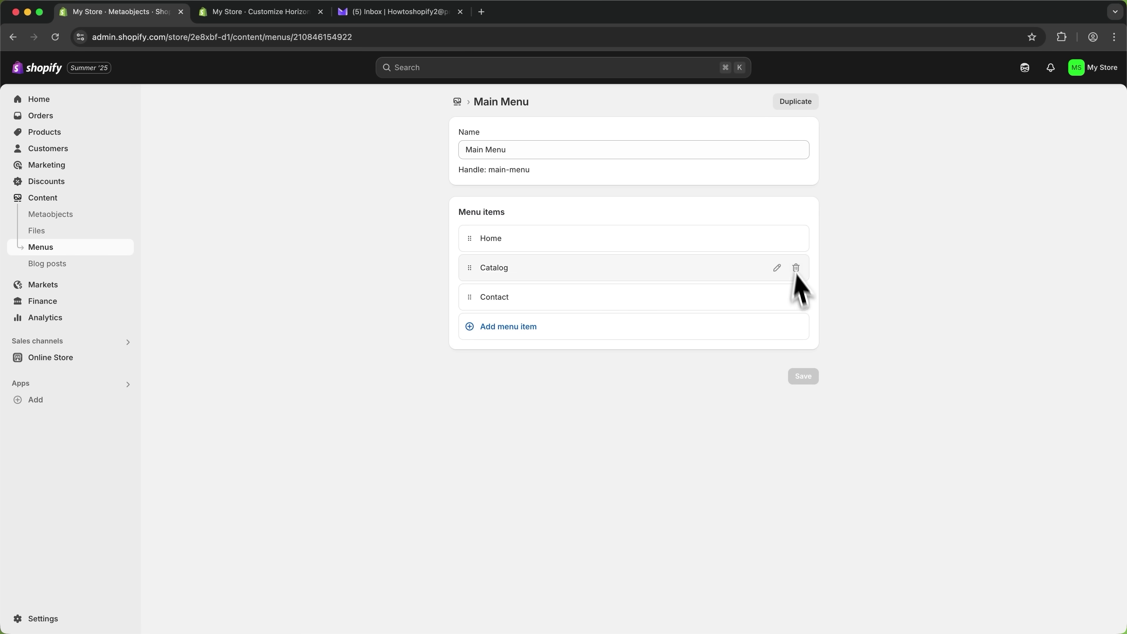
{"action": "left_click", "coordinate": [795, 267]}
{"action": "left_click", "coordinate": [715, 374]}
{"action": "left_click", "coordinate": [797, 268]}
{"action": "left_click", "coordinate": [714, 374]}
Add a linked menu item labelled Shop All to the Main Menu and save the menu.
{"action": "left_click", "coordinate": [488, 267]}
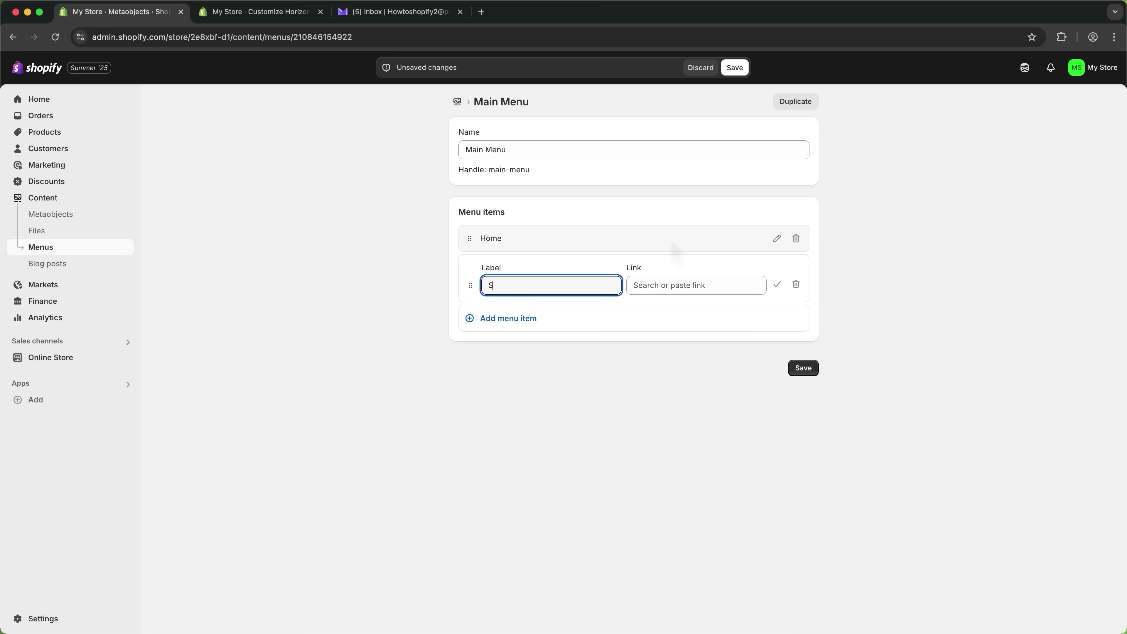
{"action": "type", "text": "Shop All"}
{"action": "left_click", "coordinate": [675, 285]}
{"action": "left_click", "coordinate": [673, 400]}
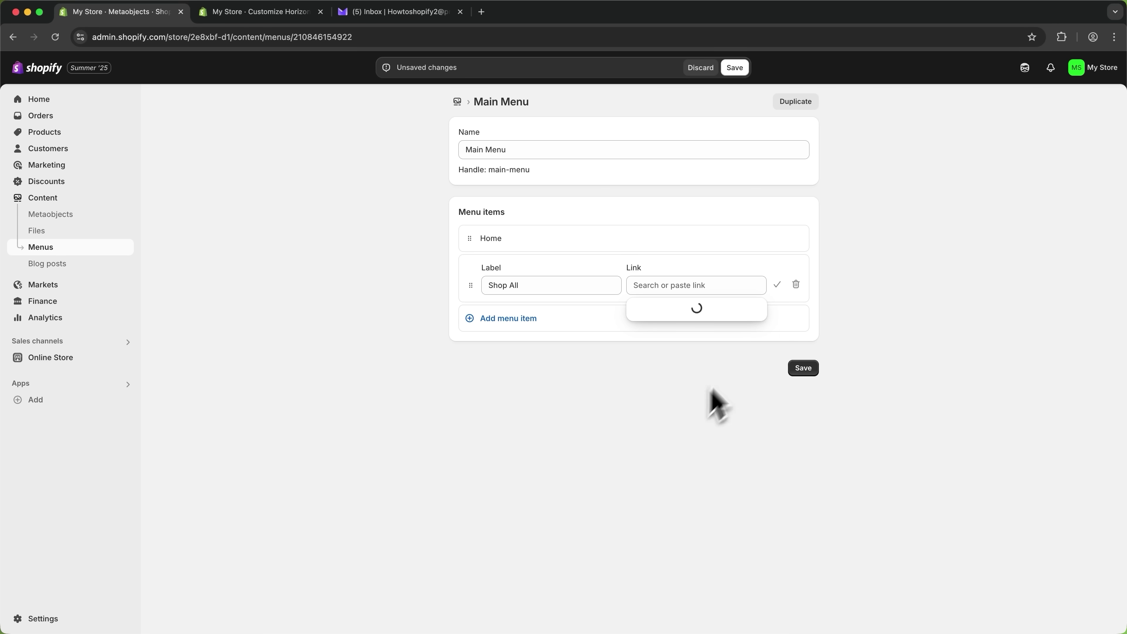
{"action": "left_click", "coordinate": [686, 332]}
{"action": "left_click", "coordinate": [803, 369]}
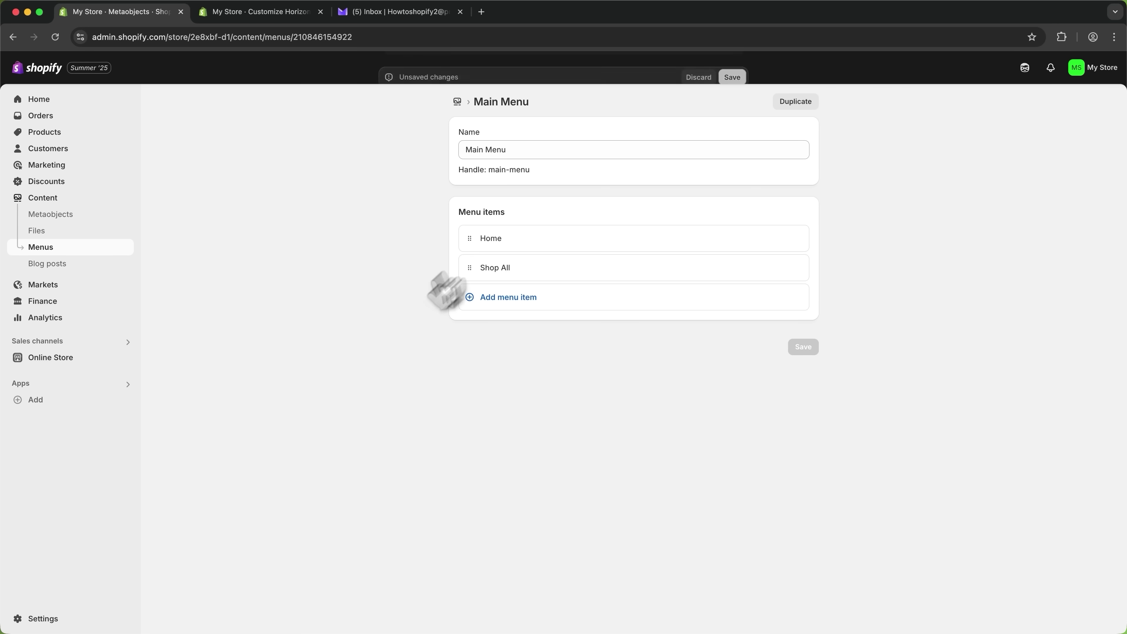
Return to the theme editor and replace the Hero section with a new Hero banner above the product list.
{"action": "left_click", "coordinate": [251, 16]}
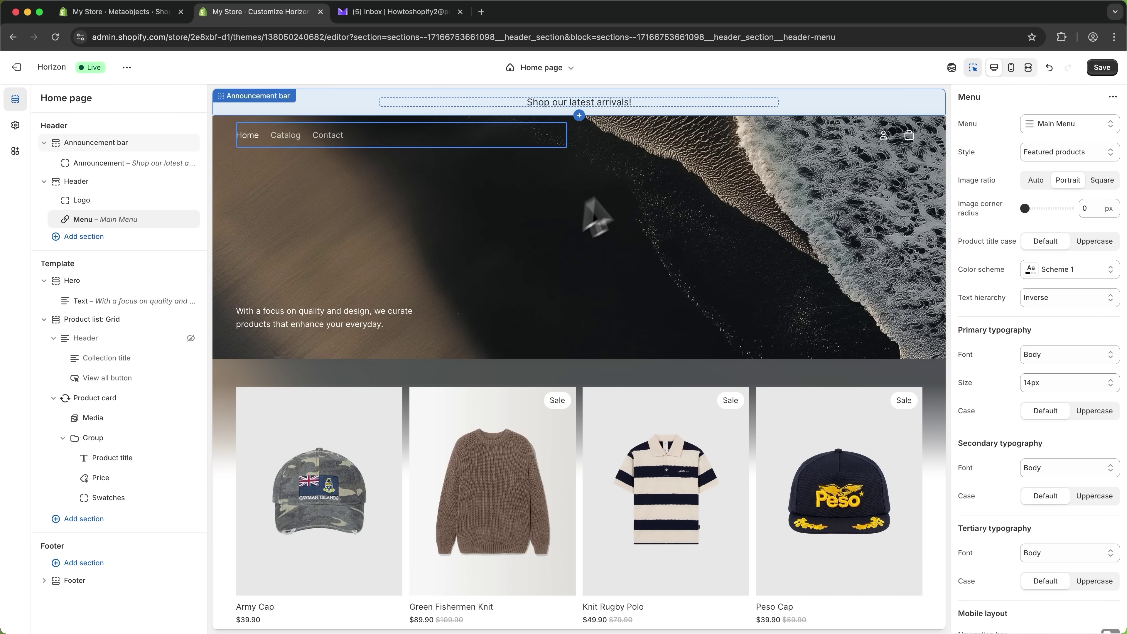
{"action": "left_click", "coordinate": [626, 140]}
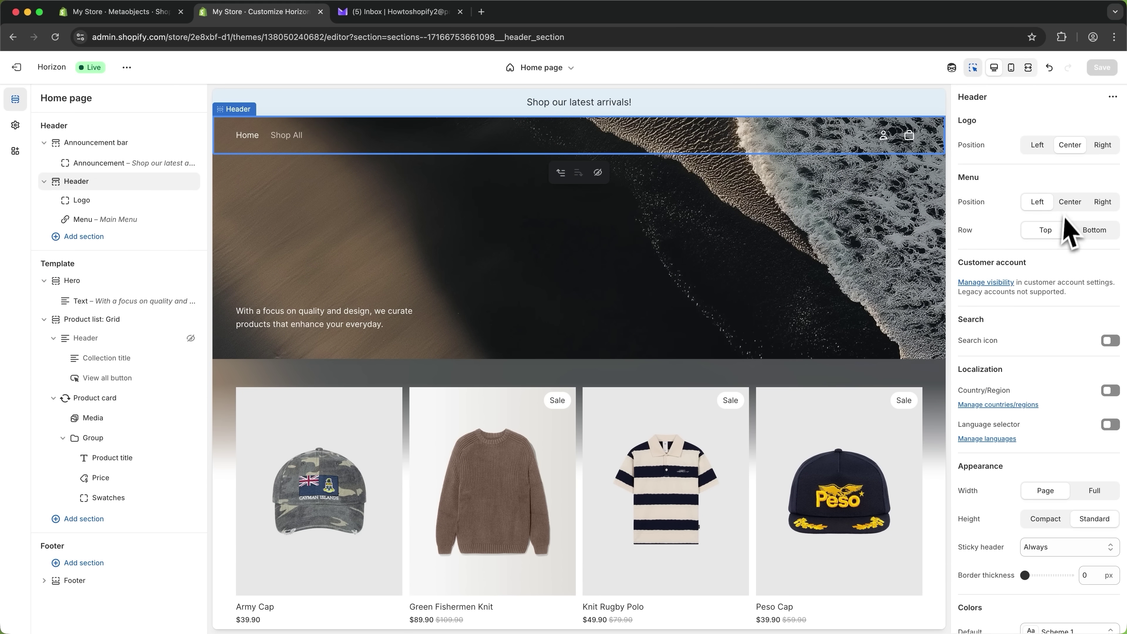
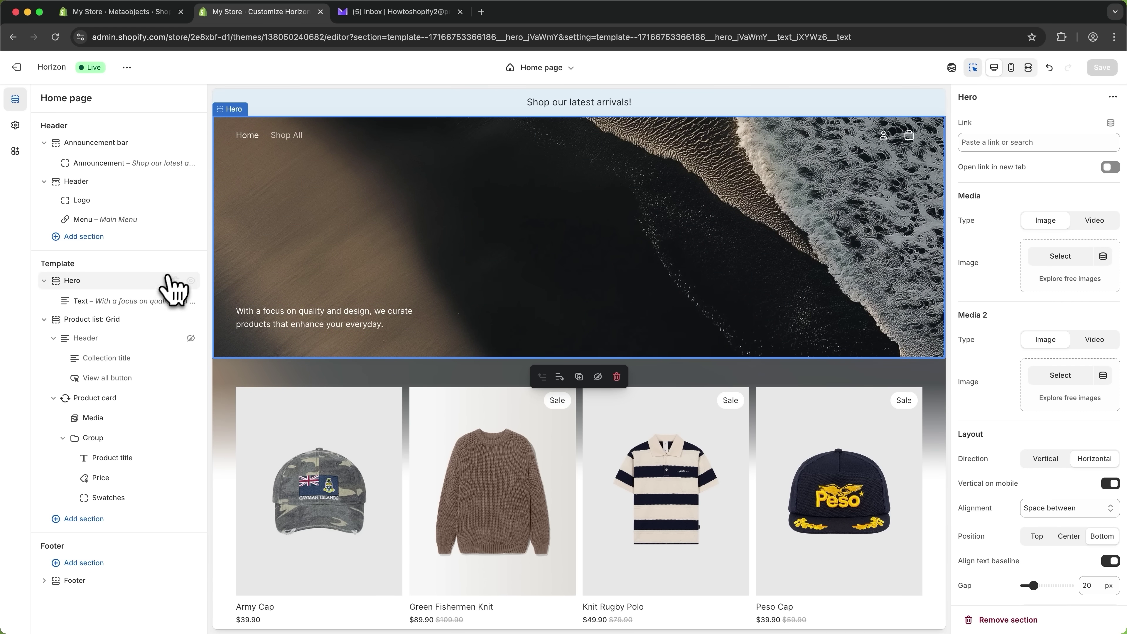
{"action": "left_click", "coordinate": [175, 280]}
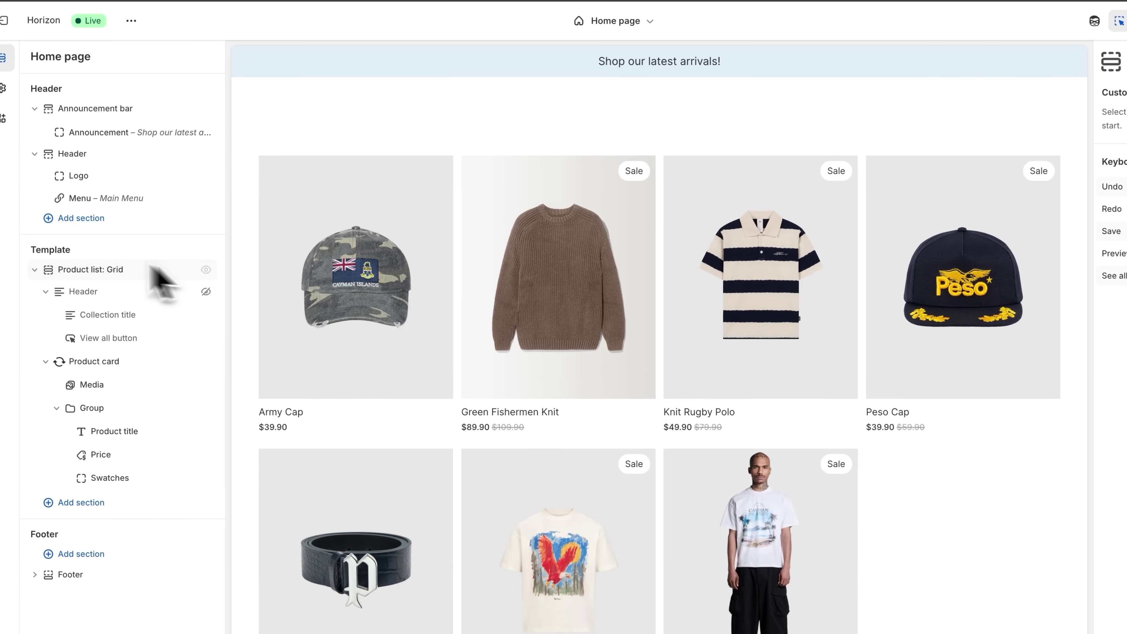
{"action": "left_click", "coordinate": [119, 271]}
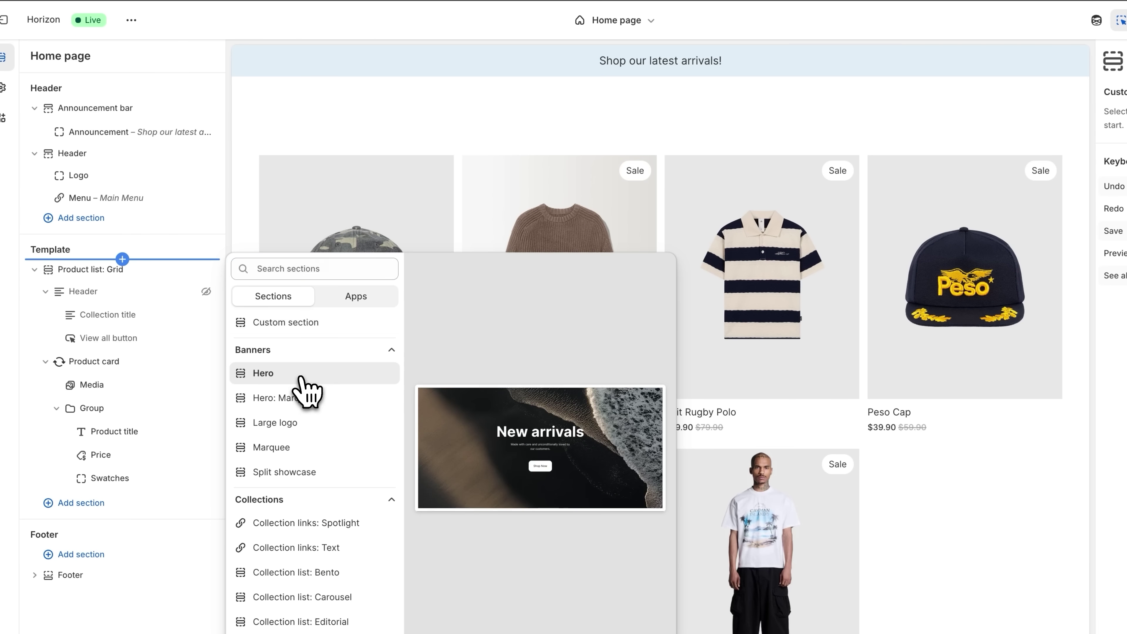
{"action": "left_click", "coordinate": [284, 373]}
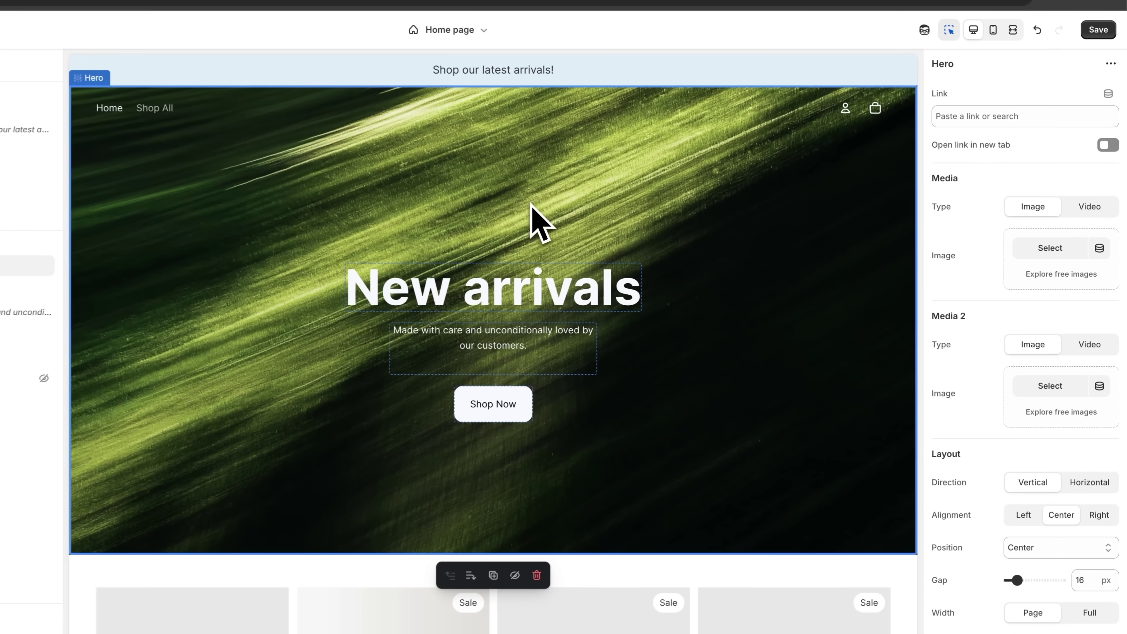
Set the Hero image to bilder_1_19.jpg and place its content at the Bottom position with Left alignment.
{"action": "left_click", "coordinate": [1038, 256]}
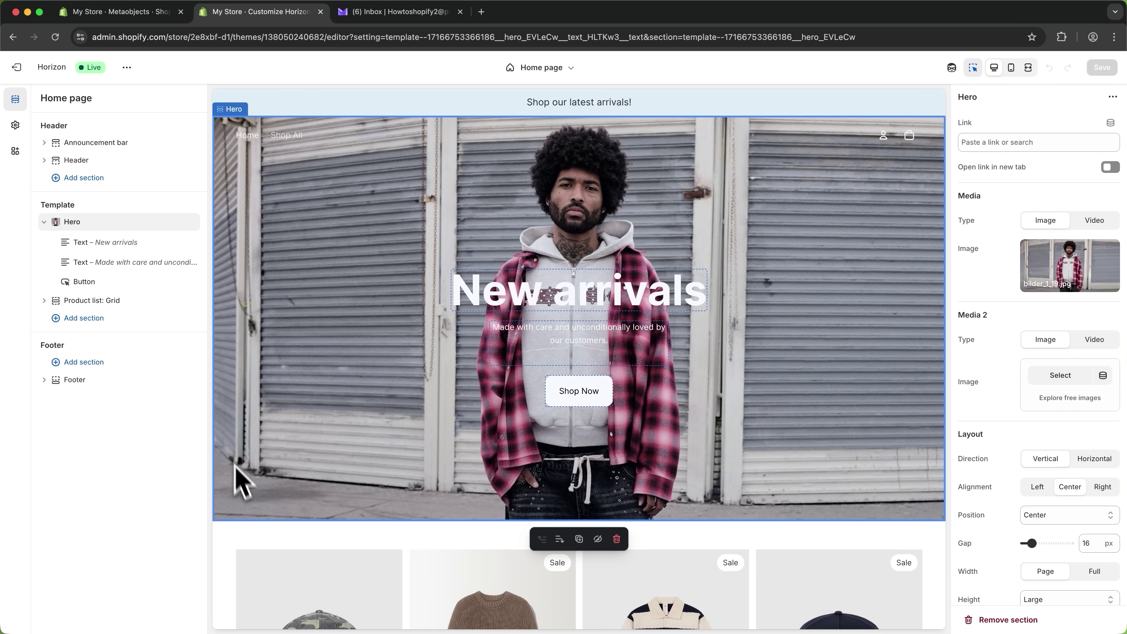
{"action": "scroll", "coordinate": [976, 399], "scroll_direction": "down", "scroll_amount": 5}
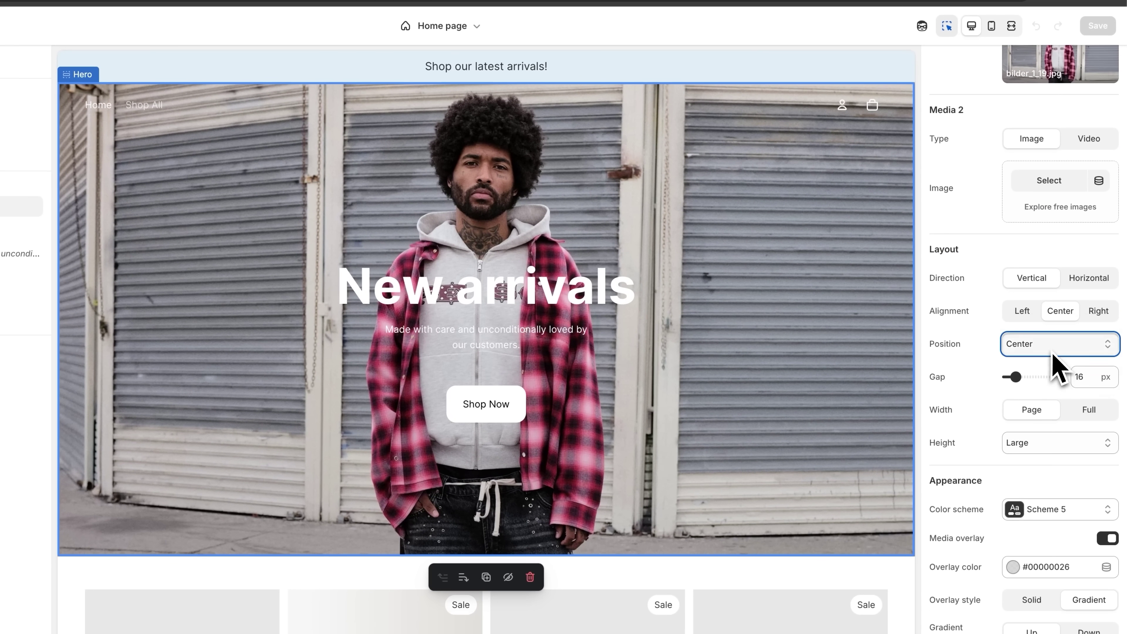
{"action": "left_click", "coordinate": [1061, 341]}
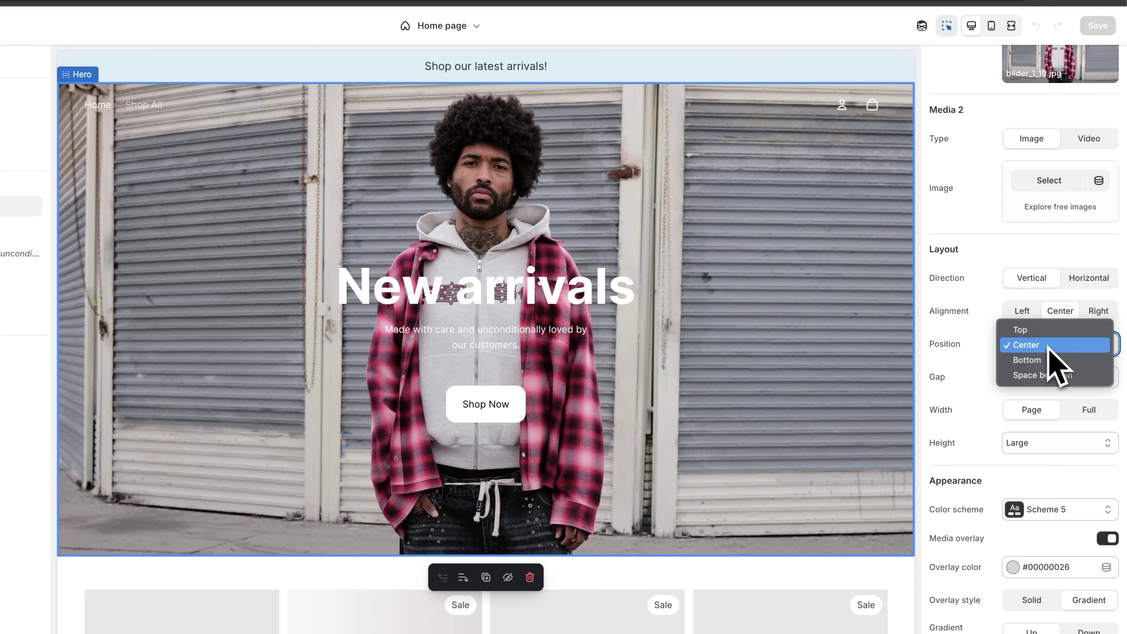
{"action": "left_click", "coordinate": [1036, 361]}
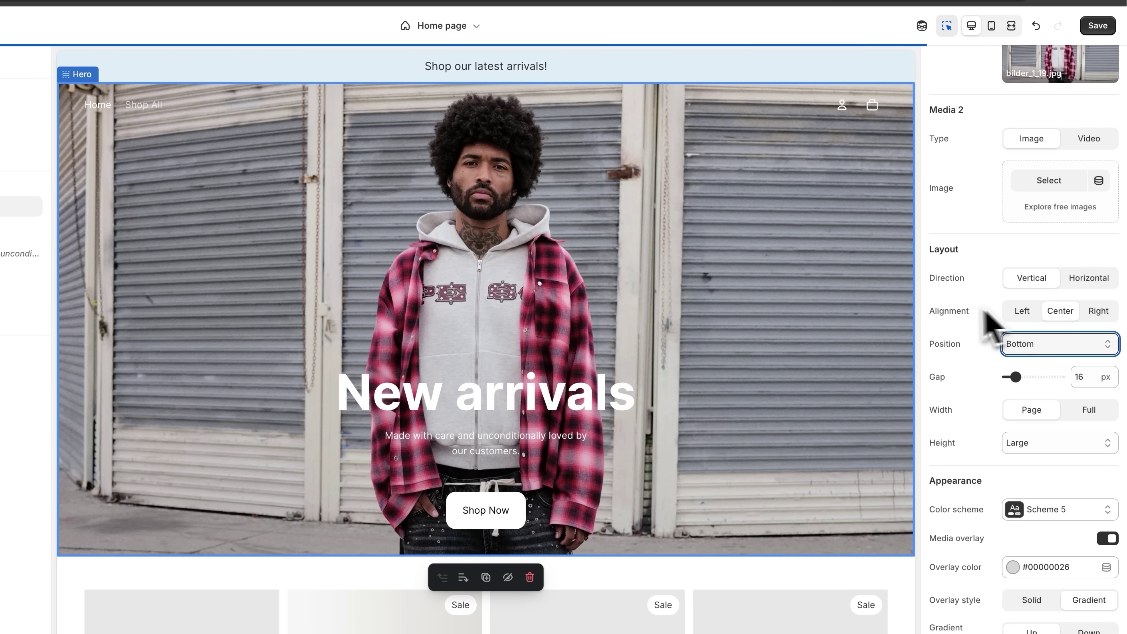
{"action": "left_click", "coordinate": [1029, 310]}
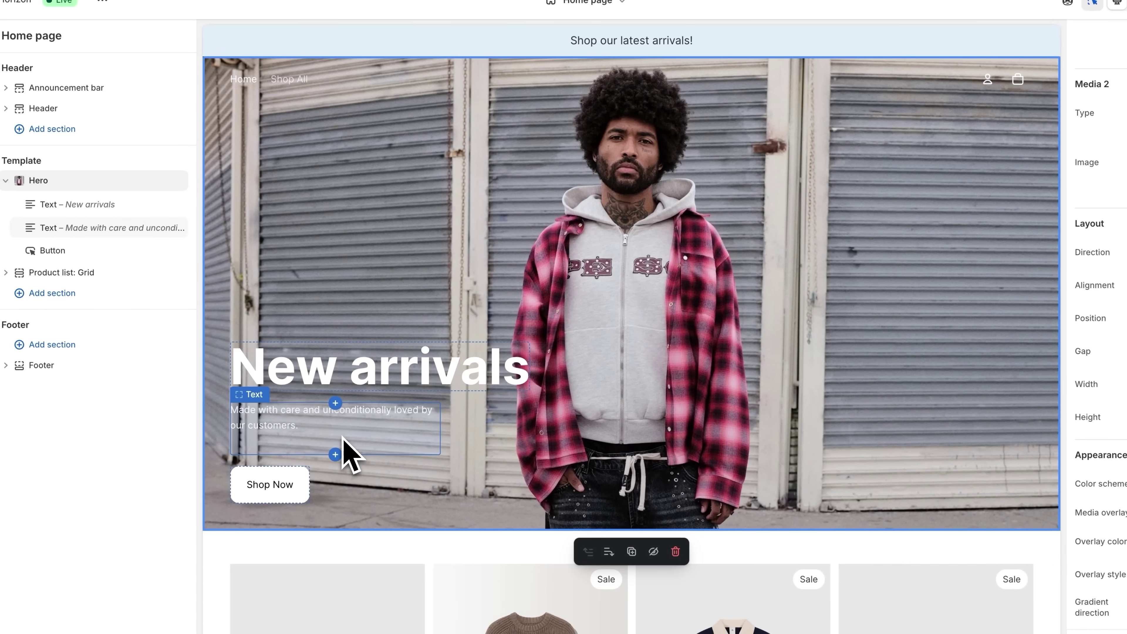
Set the bottom padding of the Hero's description text below the New arrivals heading to 8 px.
{"action": "left_click", "coordinate": [284, 442]}
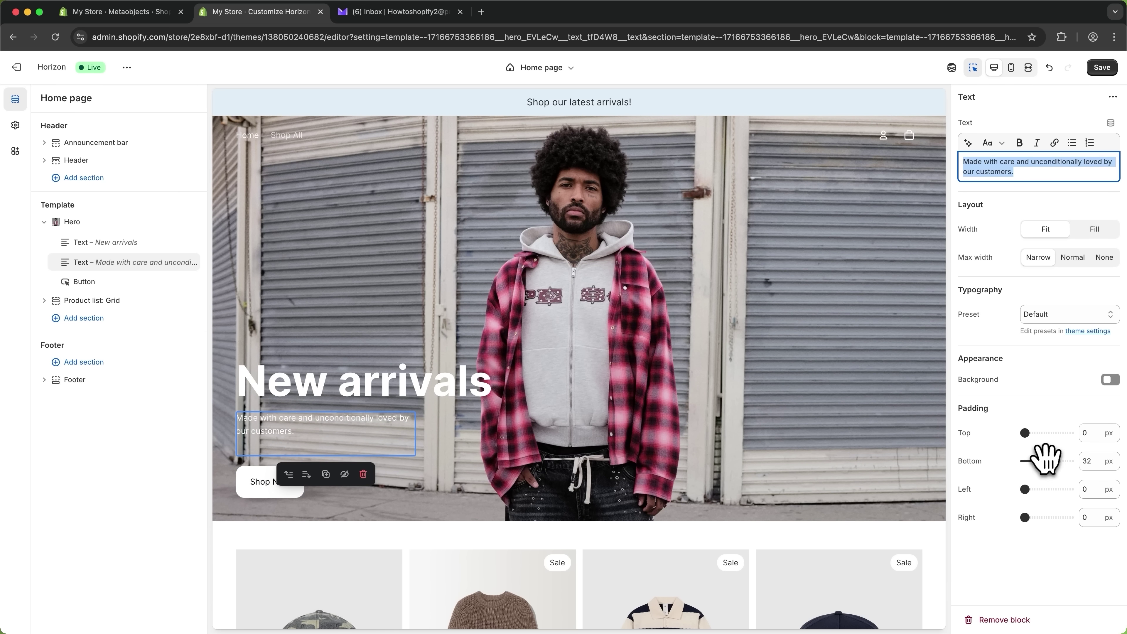
{"action": "left_click_drag", "start_coordinate": [1043, 461], "coordinate": [1032, 461]}
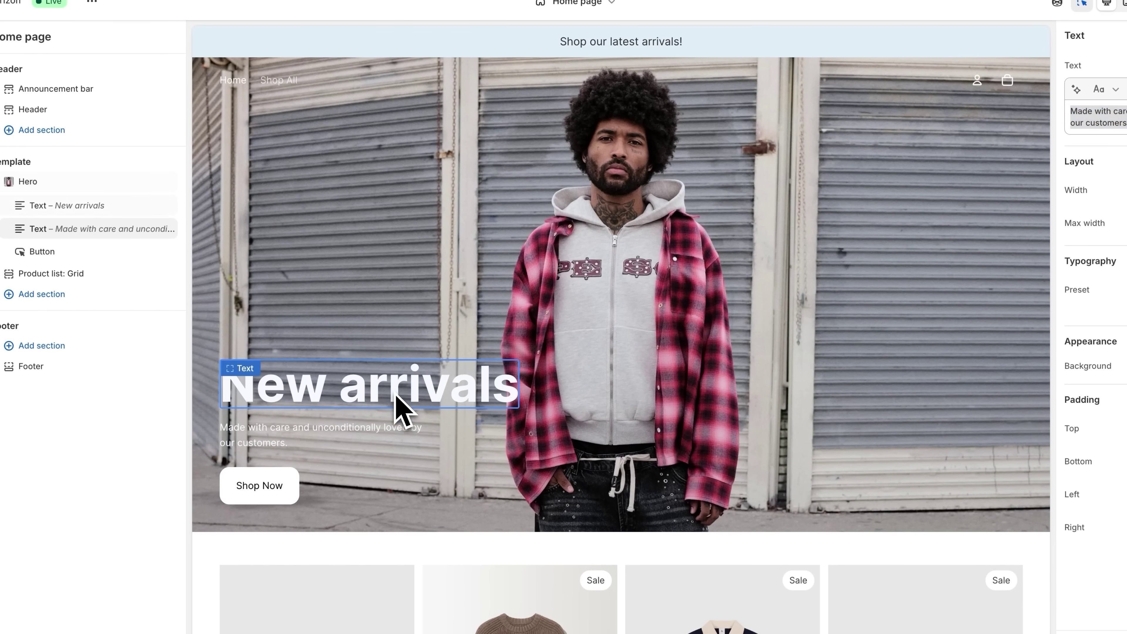
Try replacing the Hero's description with random placeholder text and undo the change.
{"action": "left_click", "coordinate": [396, 395]}
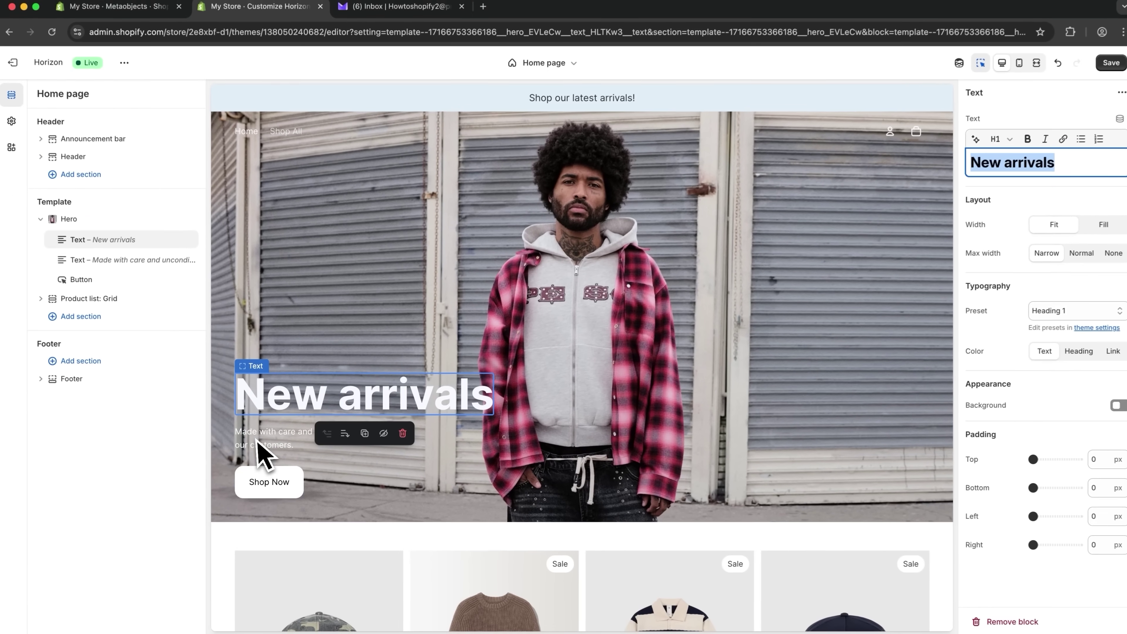
{"action": "left_click", "coordinate": [245, 437]}
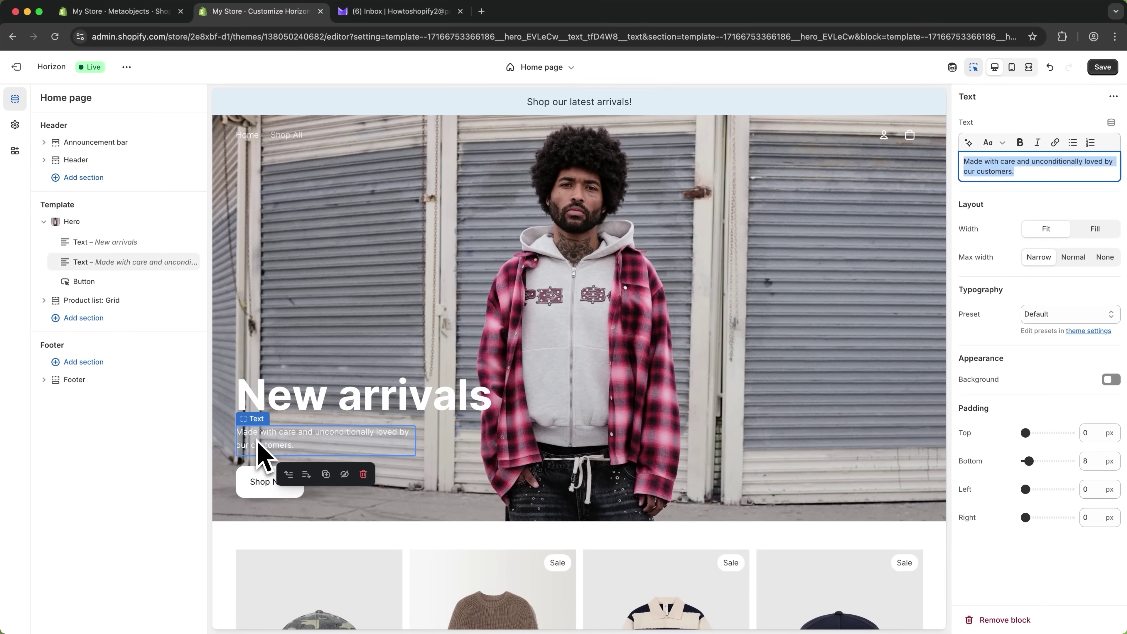
{"action": "type", "text": "rklgmdkglelkmgeklgkmle"}
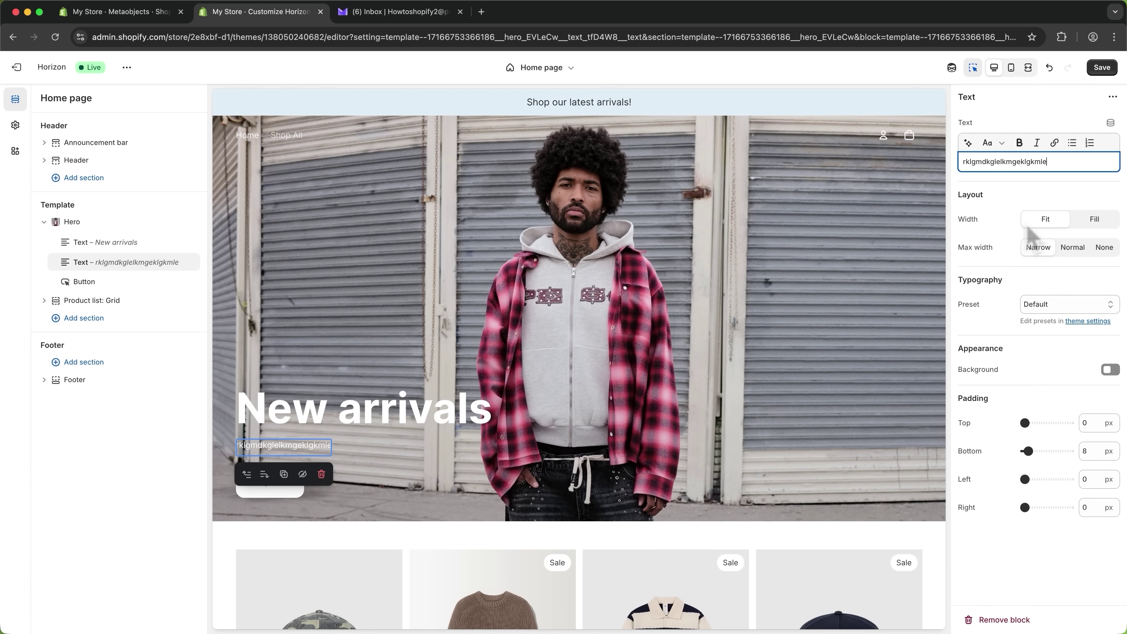
{"action": "key", "text": "super+z"}
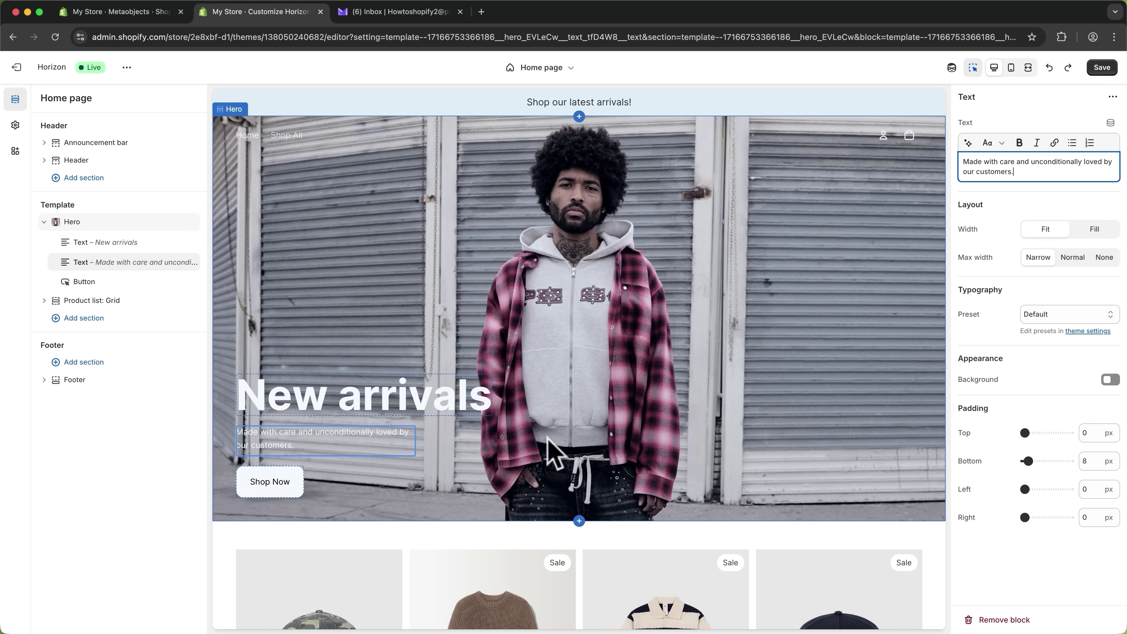
Set the style of the Hero's Shop Now button to Secondary.
{"action": "left_click", "coordinate": [298, 488]}
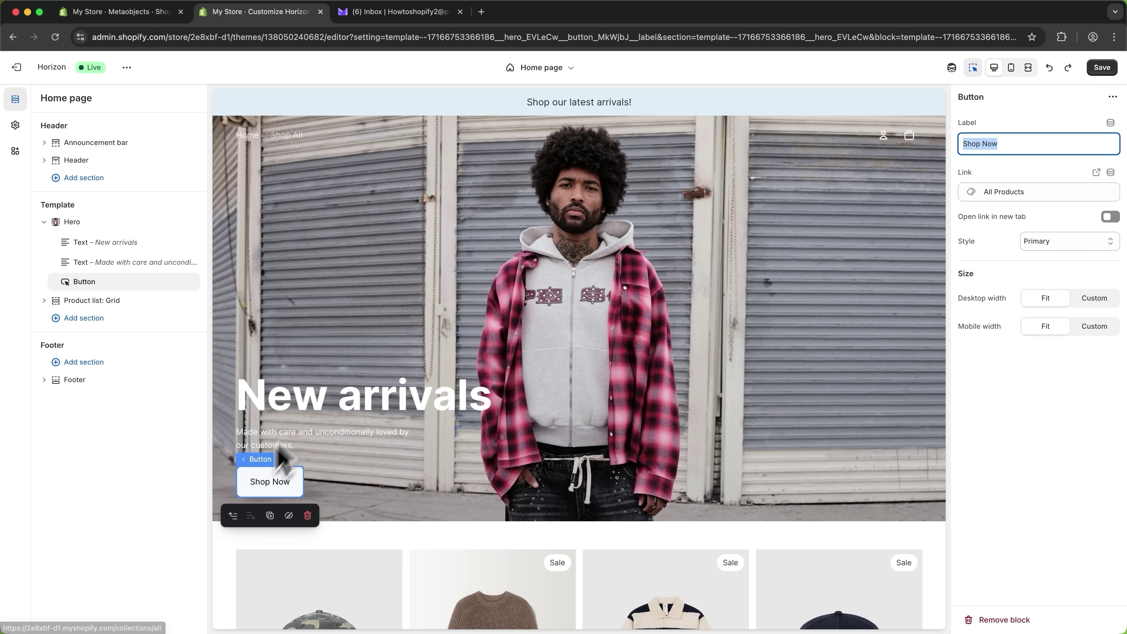
{"action": "left_click", "coordinate": [1032, 241]}
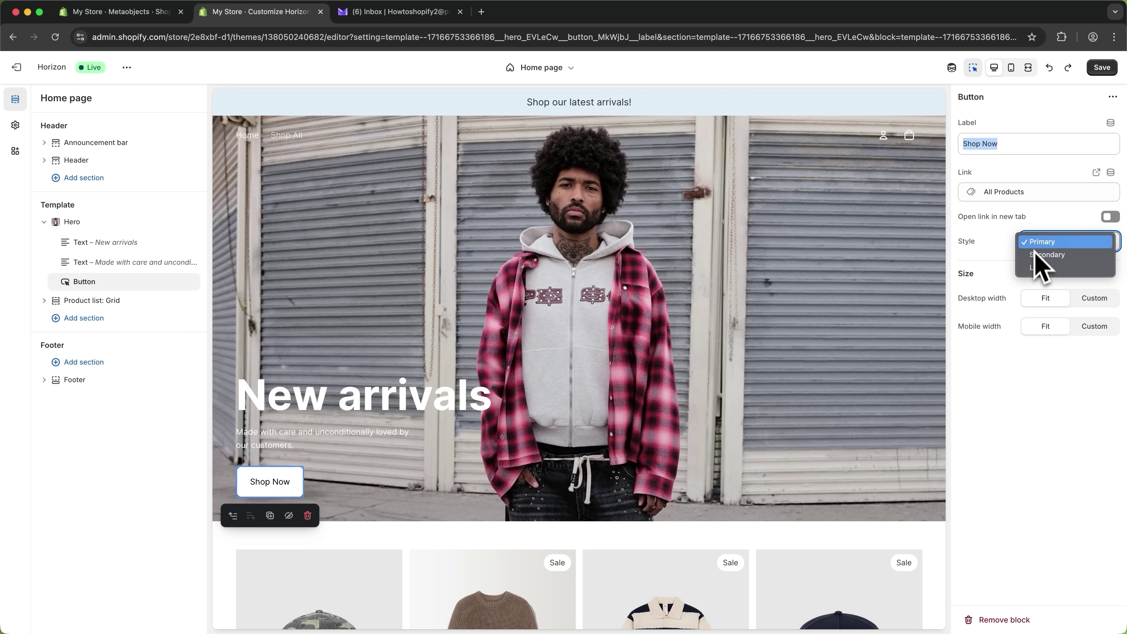
{"action": "left_click", "coordinate": [1043, 255]}
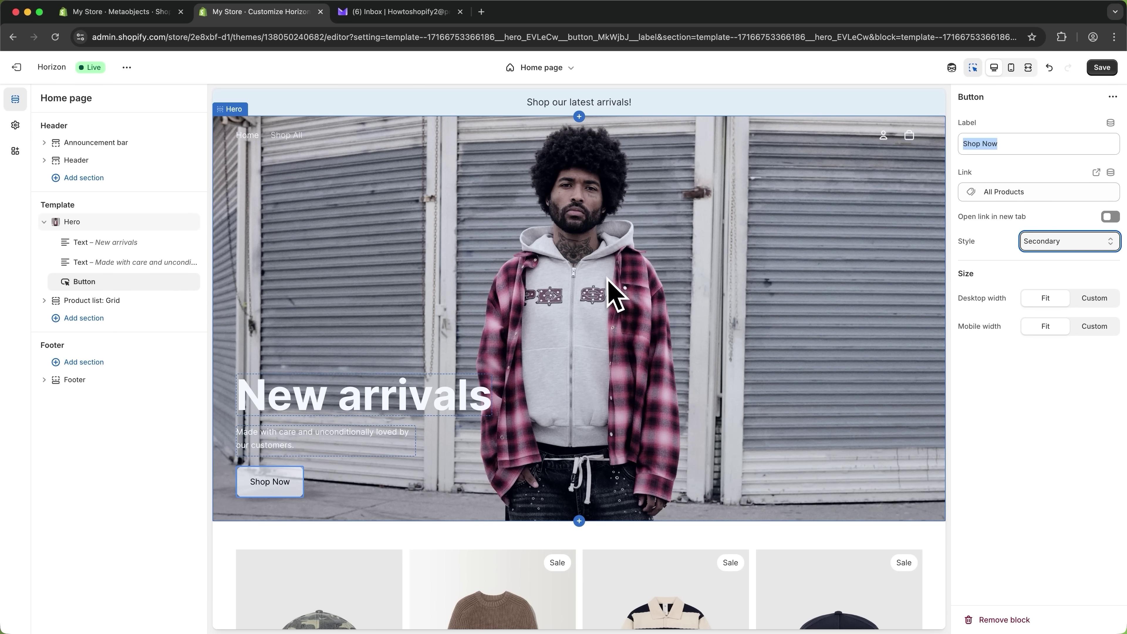
Try a Split showcase section between the Hero and the product list, and remove it.
{"action": "scroll", "coordinate": [608, 280], "scroll_direction": "down", "scroll_amount": 6}
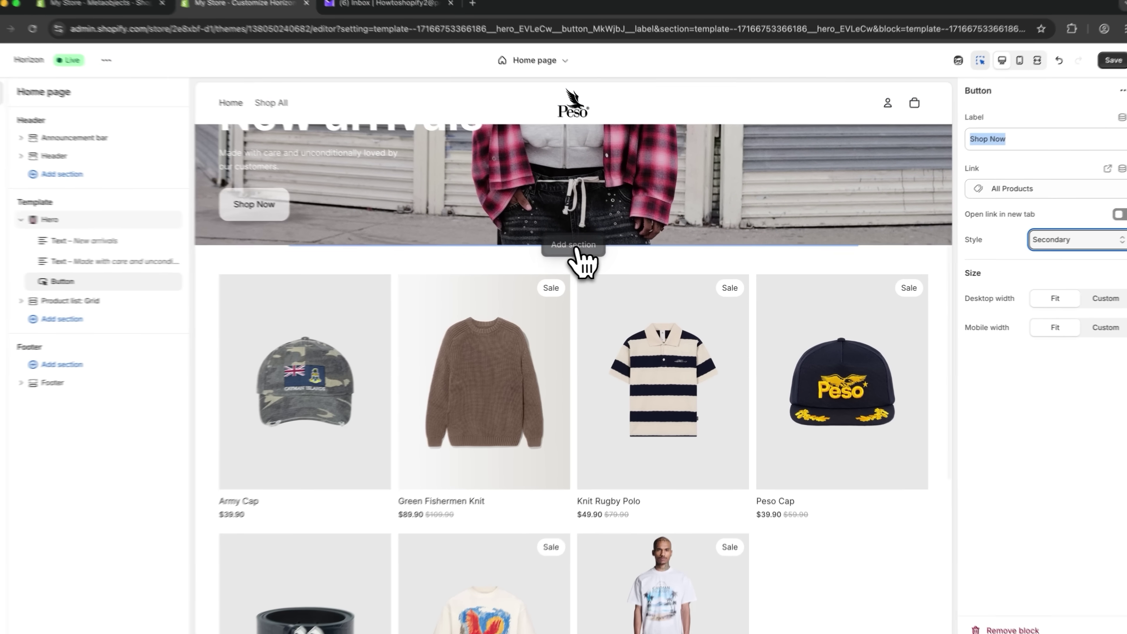
{"action": "left_click", "coordinate": [579, 248]}
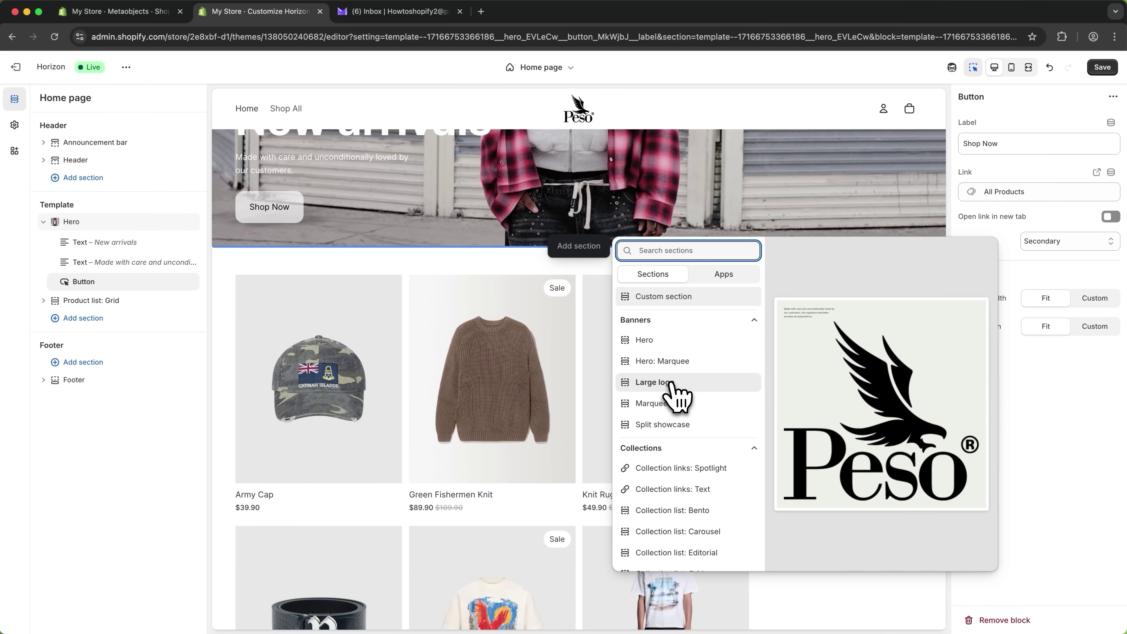
{"action": "left_click", "coordinate": [659, 424]}
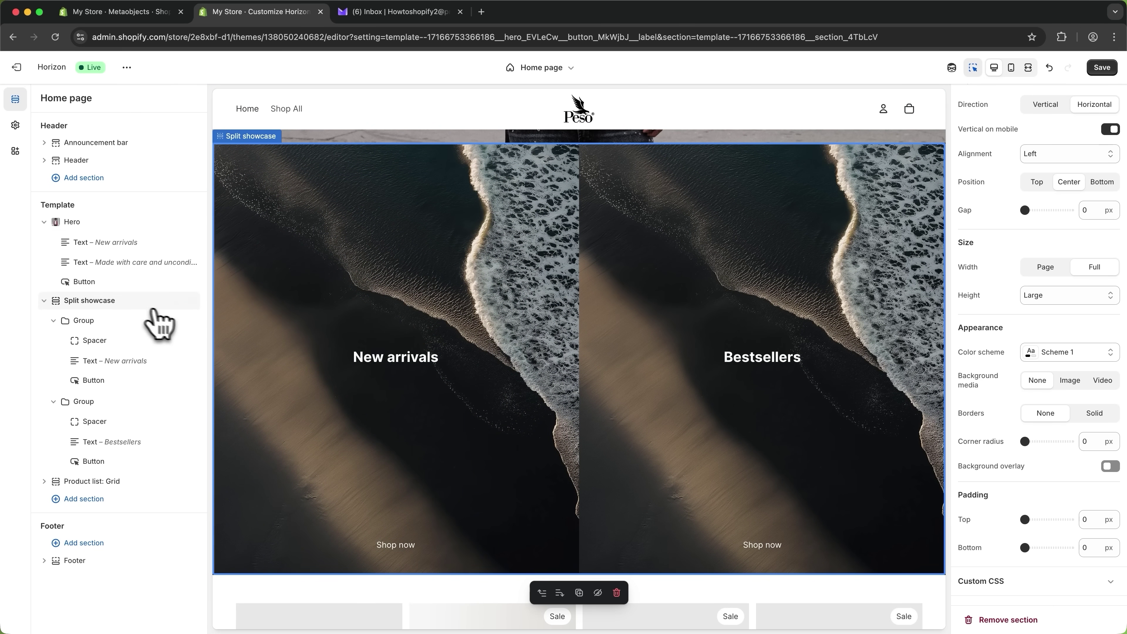
{"action": "left_click", "coordinate": [175, 301]}
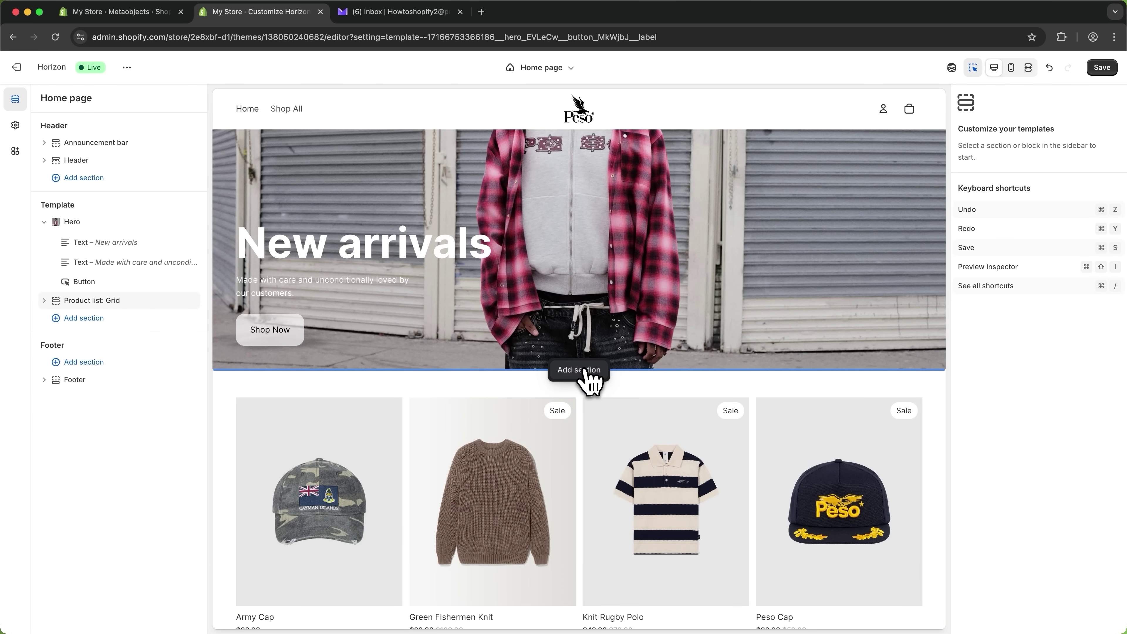
Add a custom section below the Hero and generate in it a centered top-selling-products block with a selectable collection and colors matching the store aesthetic.
{"action": "left_click", "coordinate": [581, 370]}
{"action": "left_click", "coordinate": [656, 360]}
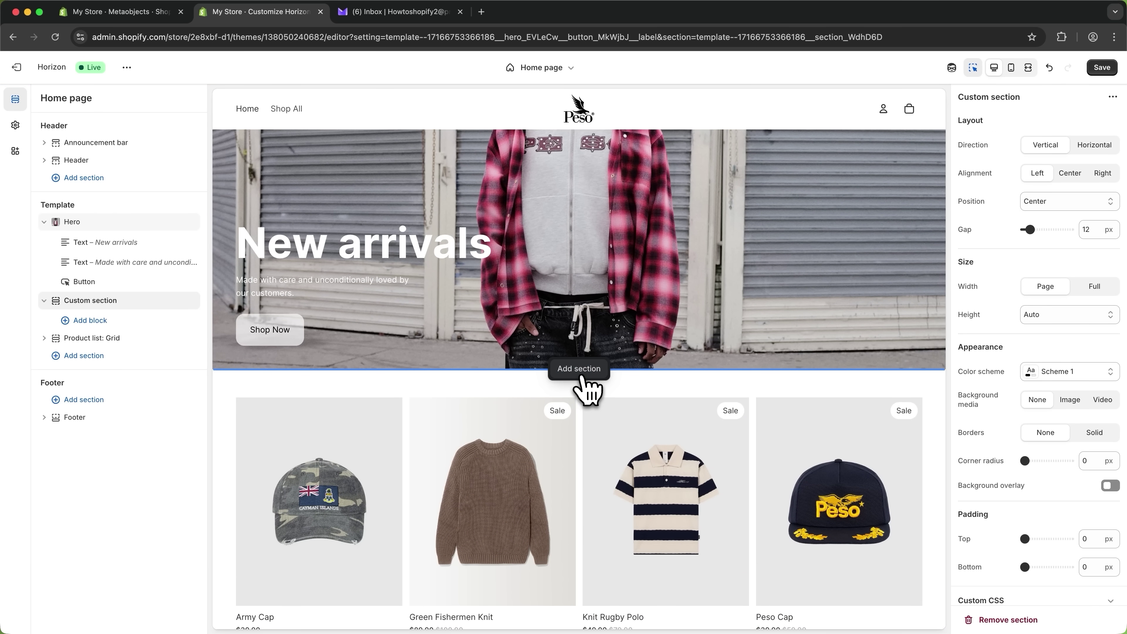
{"action": "left_click", "coordinate": [90, 320]}
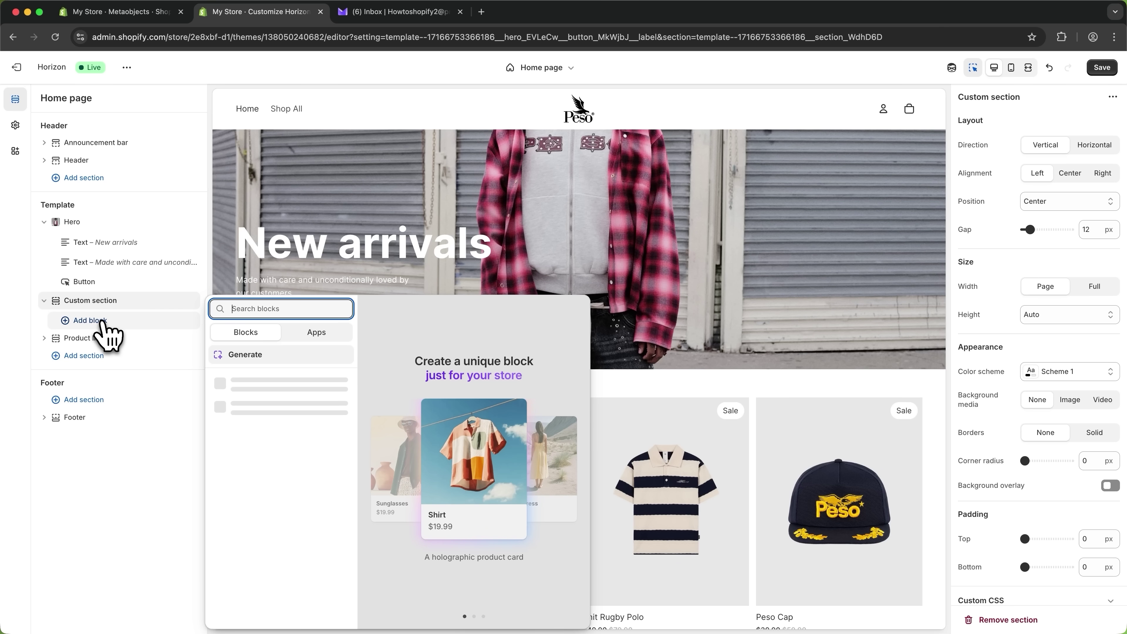
{"action": "left_click", "coordinate": [259, 356]}
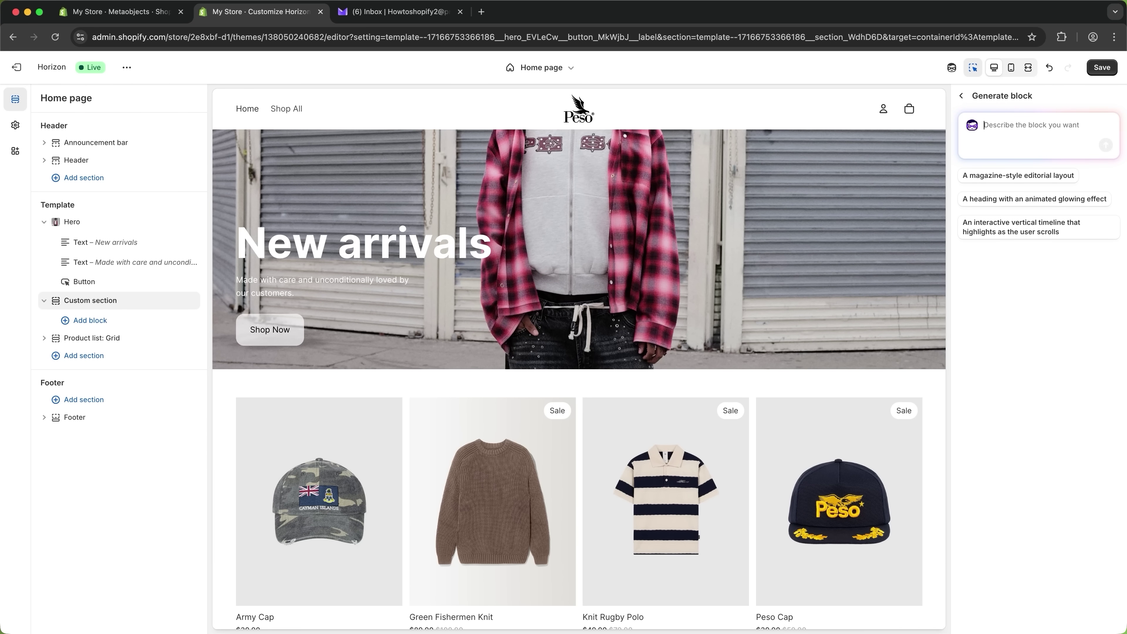
{"action": "type", "text": "Create a blog to display the top selling products of the store, centralize the text and images and let me select a collection. Colors should match the store aesthetic."}
{"action": "key", "text": "ctrl+a"}
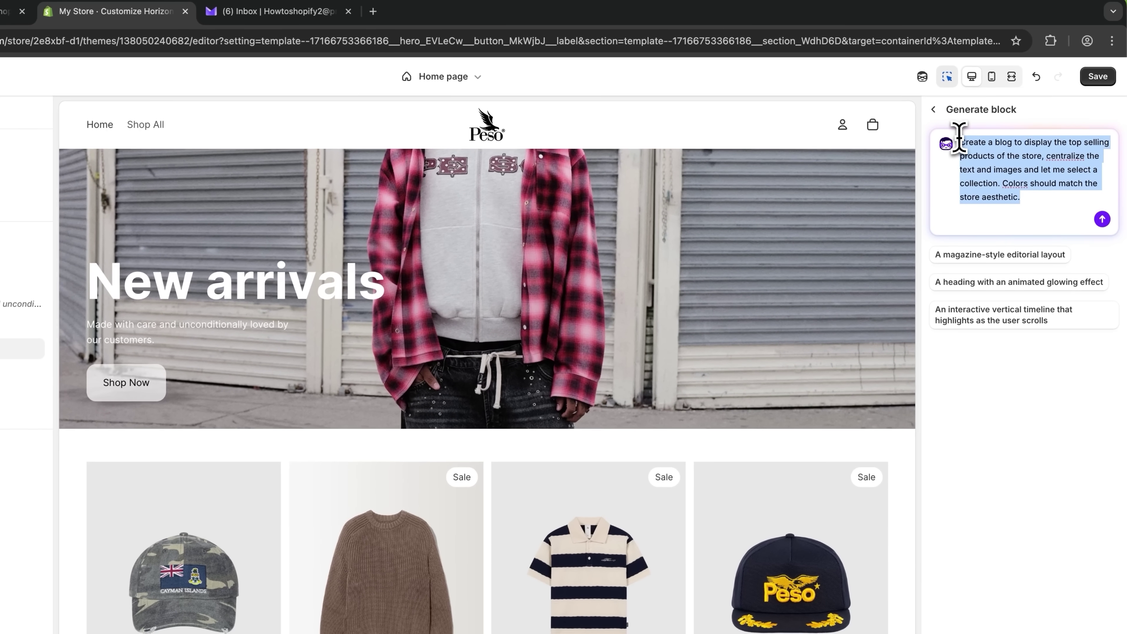
{"action": "left_click", "coordinate": [1103, 219]}
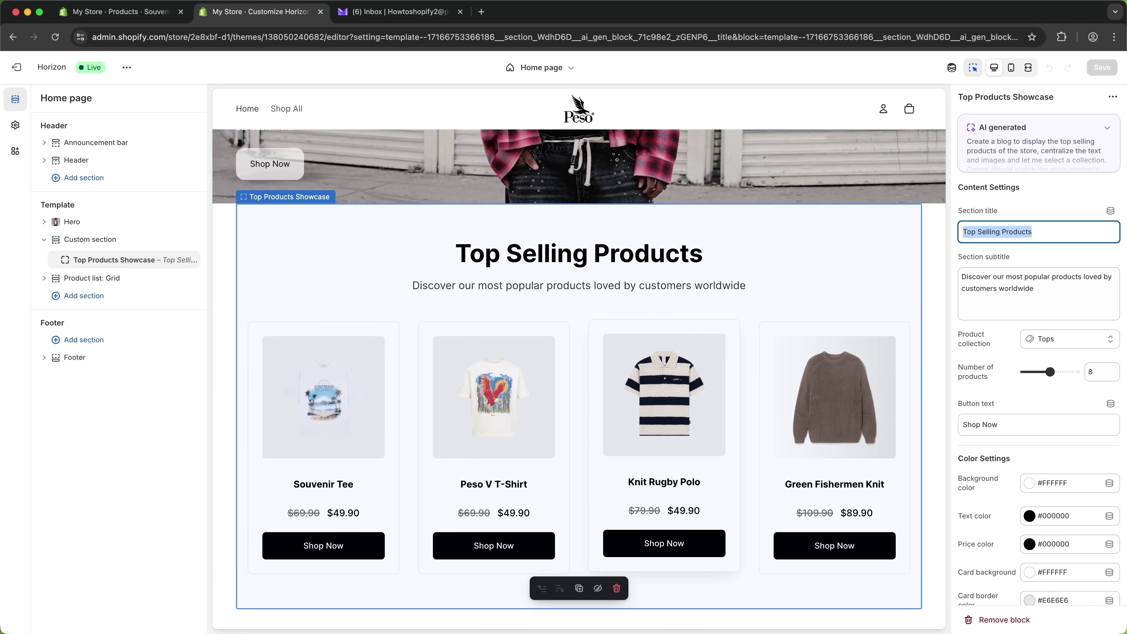
Check the generated top products block and the Hero in the mobile preview, and return to the desktop preview.
{"action": "left_click", "coordinate": [1011, 67]}
{"action": "scroll", "coordinate": [611, 290], "scroll_direction": "up", "scroll_amount": 5}
{"action": "scroll", "coordinate": [611, 290], "scroll_direction": "down", "scroll_amount": 15}
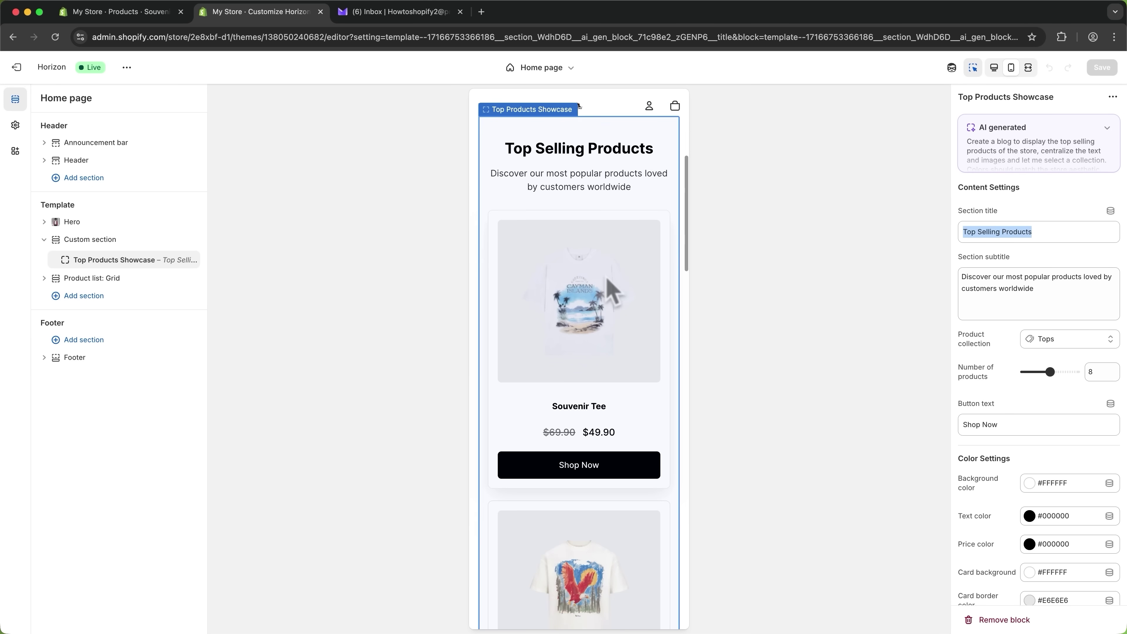
{"action": "scroll", "coordinate": [576, 328], "scroll_direction": "down", "scroll_amount": 3}
{"action": "scroll", "coordinate": [588, 440], "scroll_direction": "up", "scroll_amount": 18}
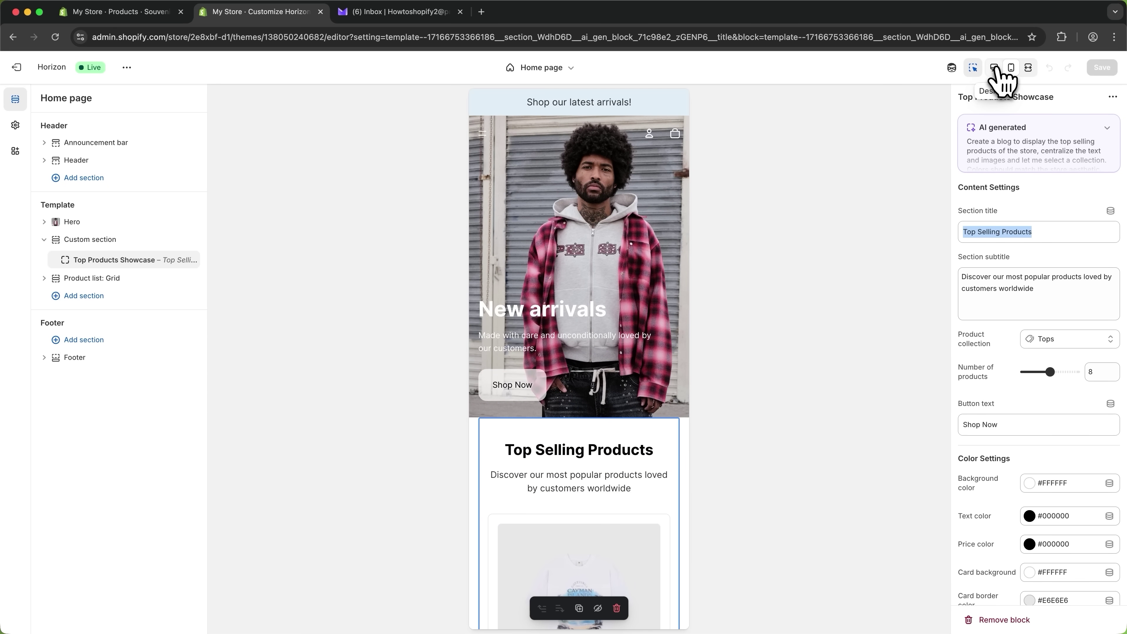
{"action": "left_click", "coordinate": [994, 67]}
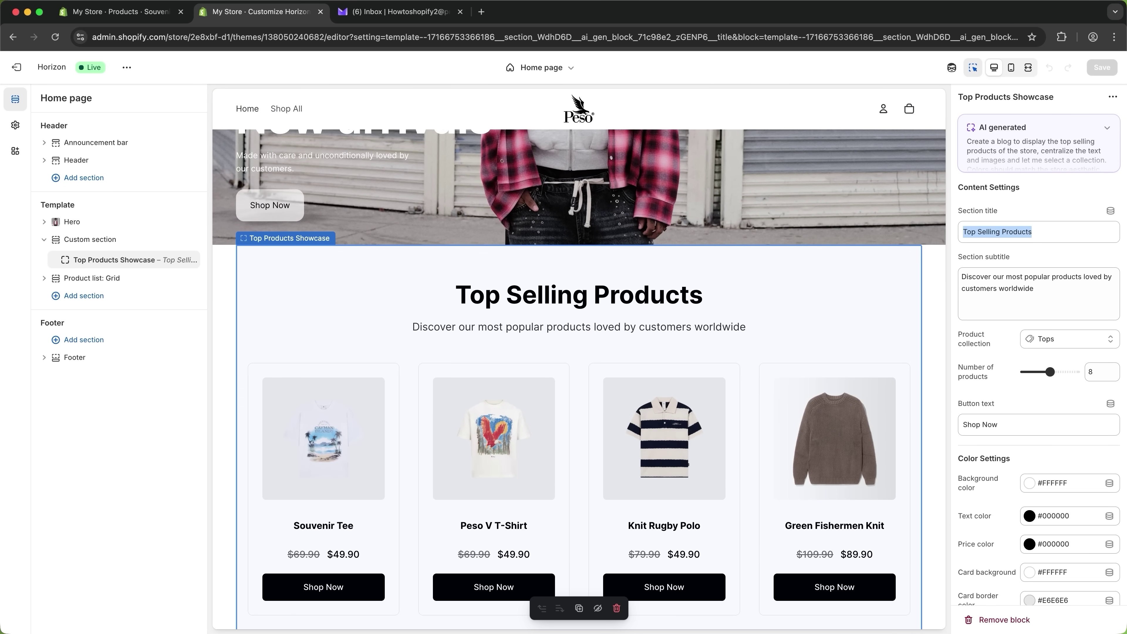
Set the product media type of the Default product template to Carousel, save the theme and exit the theme editor.
{"action": "left_click", "coordinate": [559, 68]}
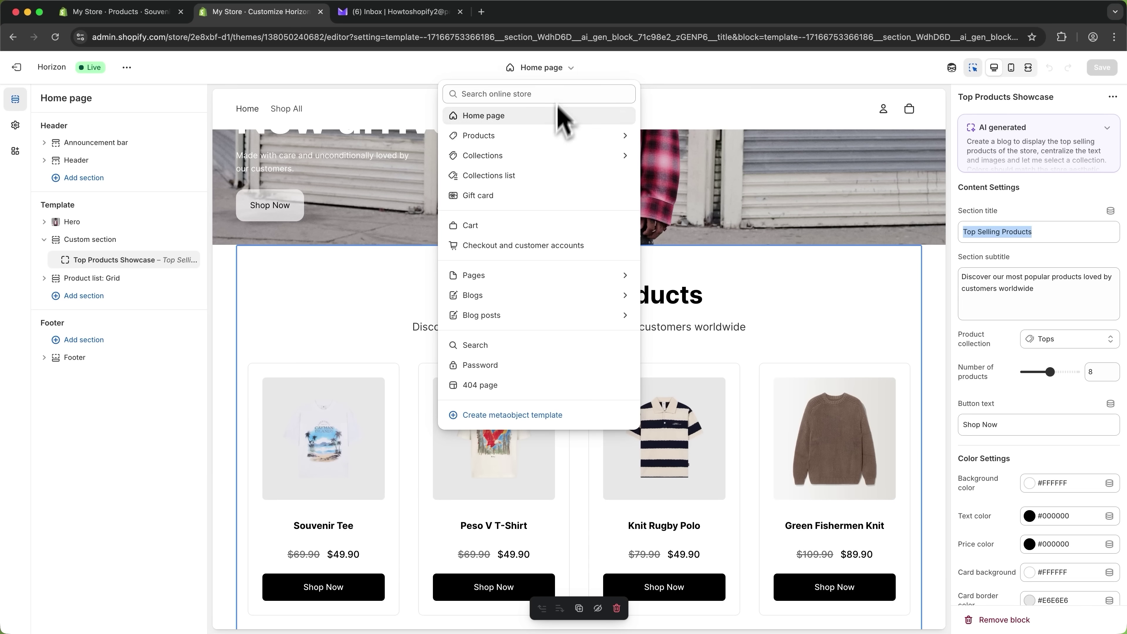
{"action": "left_click", "coordinate": [494, 138]}
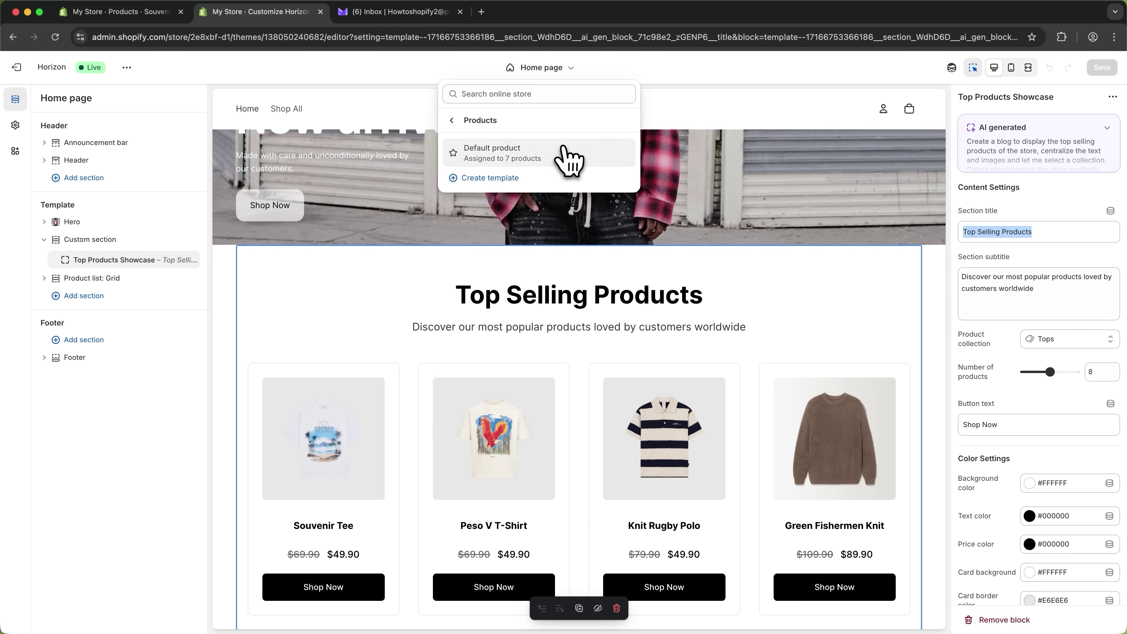
{"action": "left_click", "coordinate": [523, 154]}
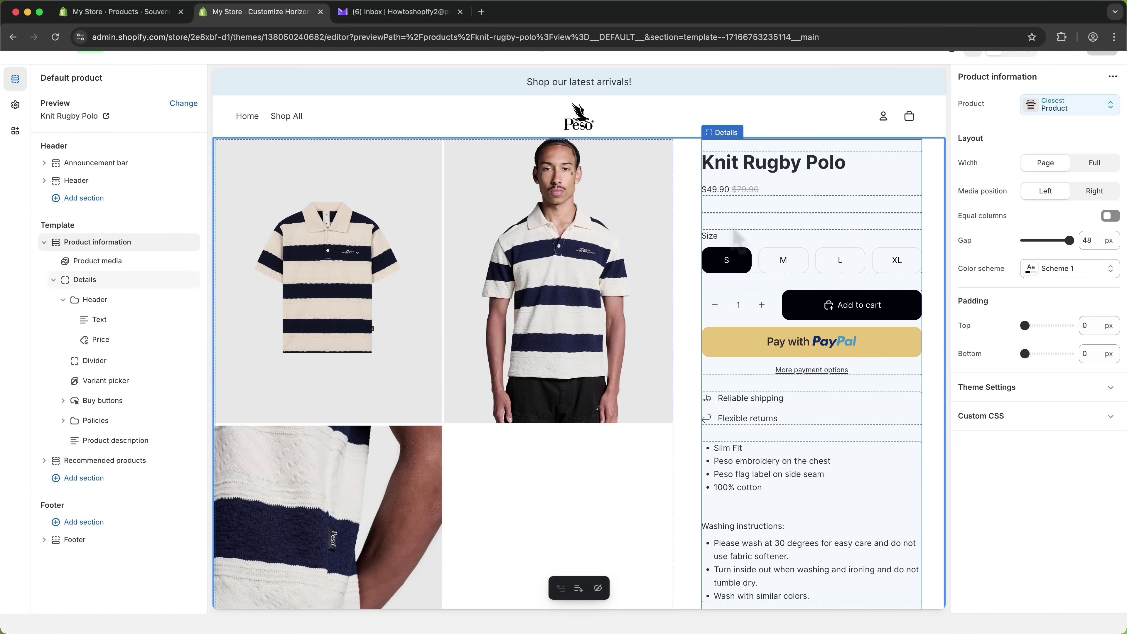
{"action": "left_click", "coordinate": [510, 480]}
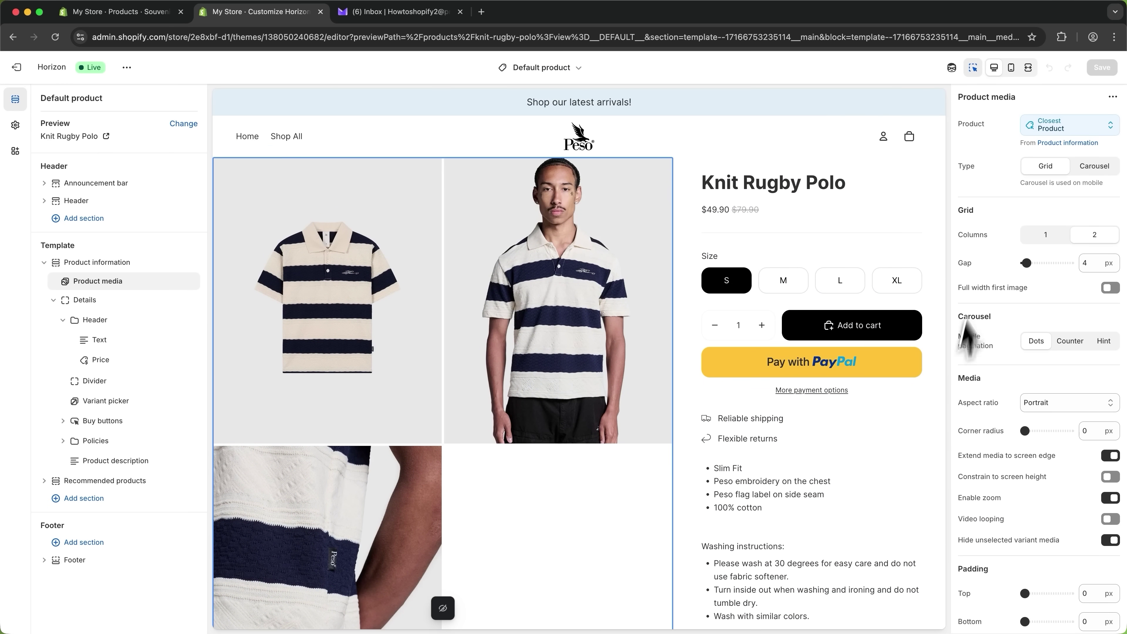
{"action": "left_click", "coordinate": [1092, 168]}
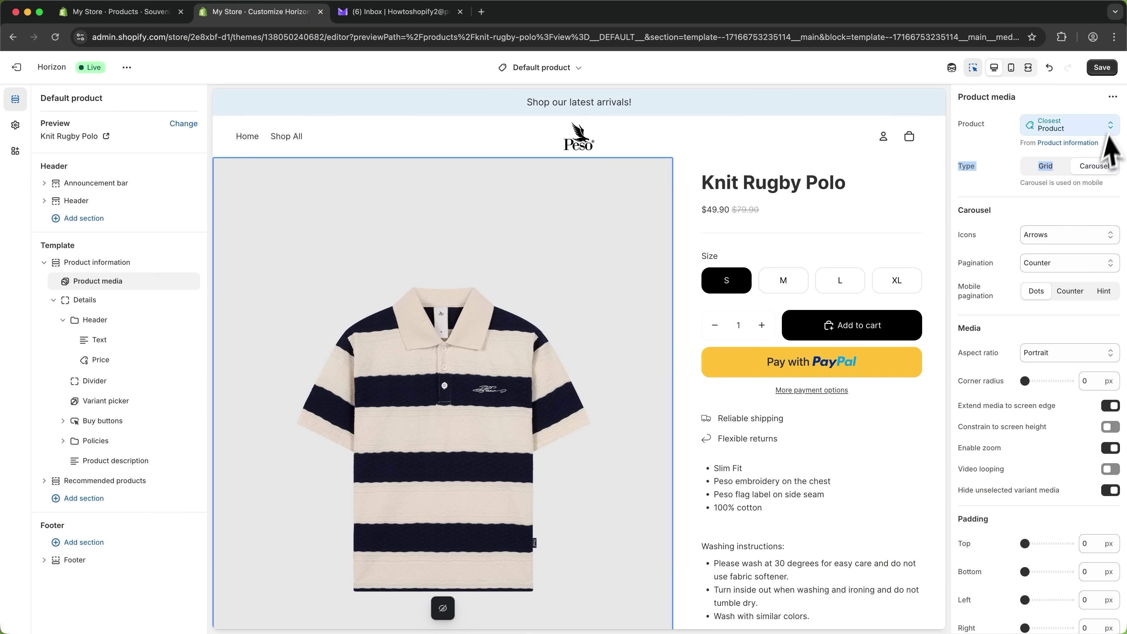
{"action": "left_click", "coordinate": [1108, 67]}
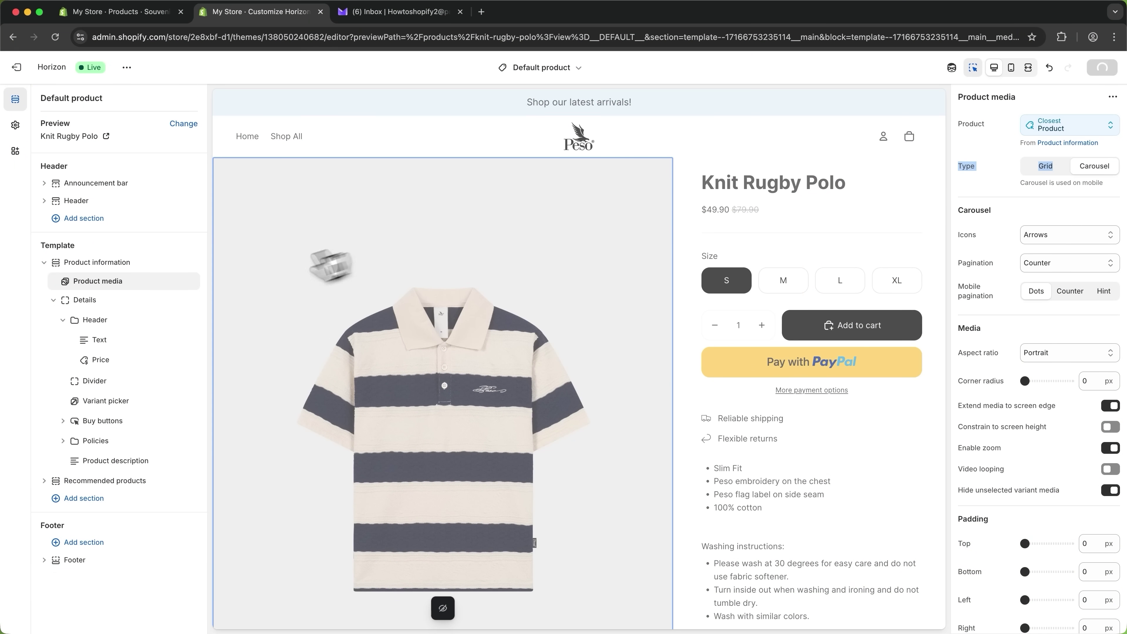
{"action": "left_click", "coordinate": [17, 67]}
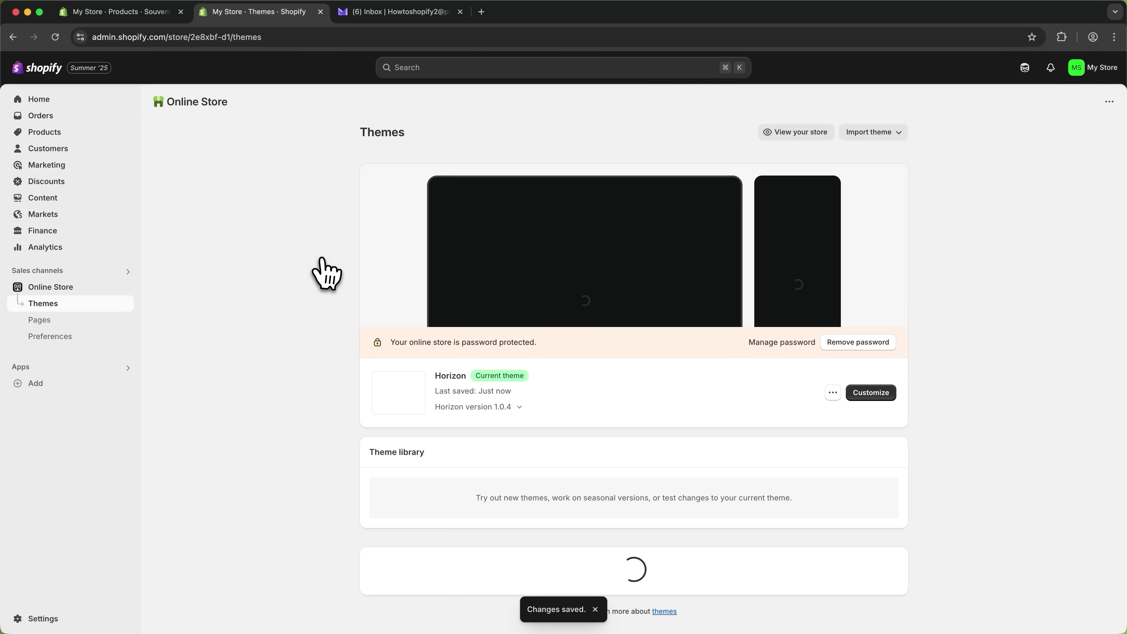
Activate Shopify Payments in the store's settings and return from its account setup to the payments overview.
{"action": "left_click", "coordinate": [47, 619]}
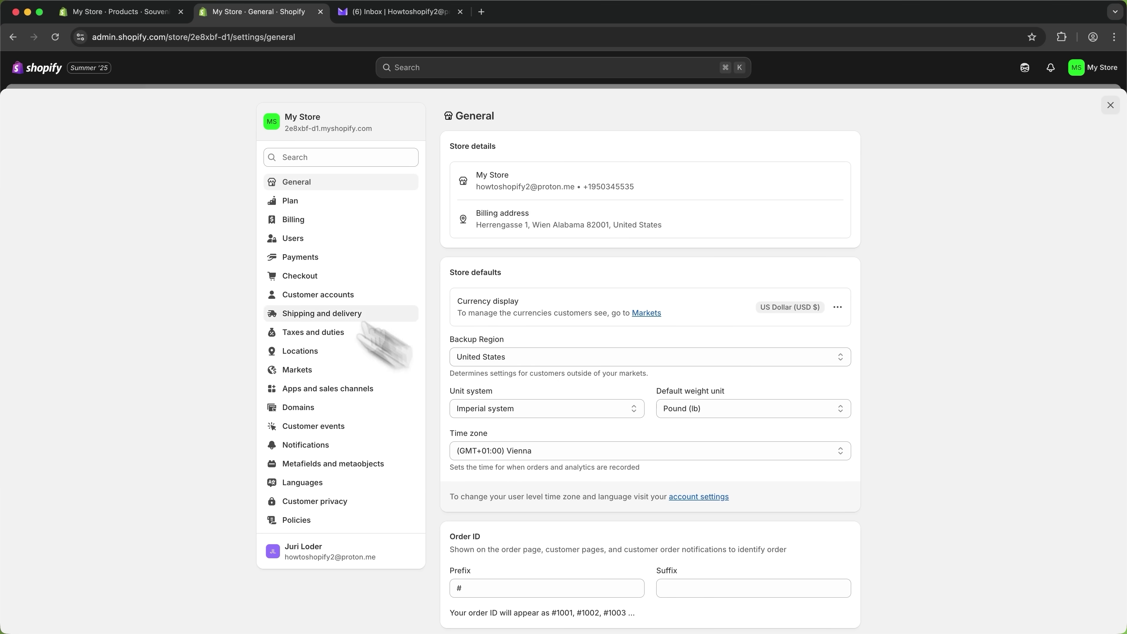
{"action": "left_click", "coordinate": [293, 258]}
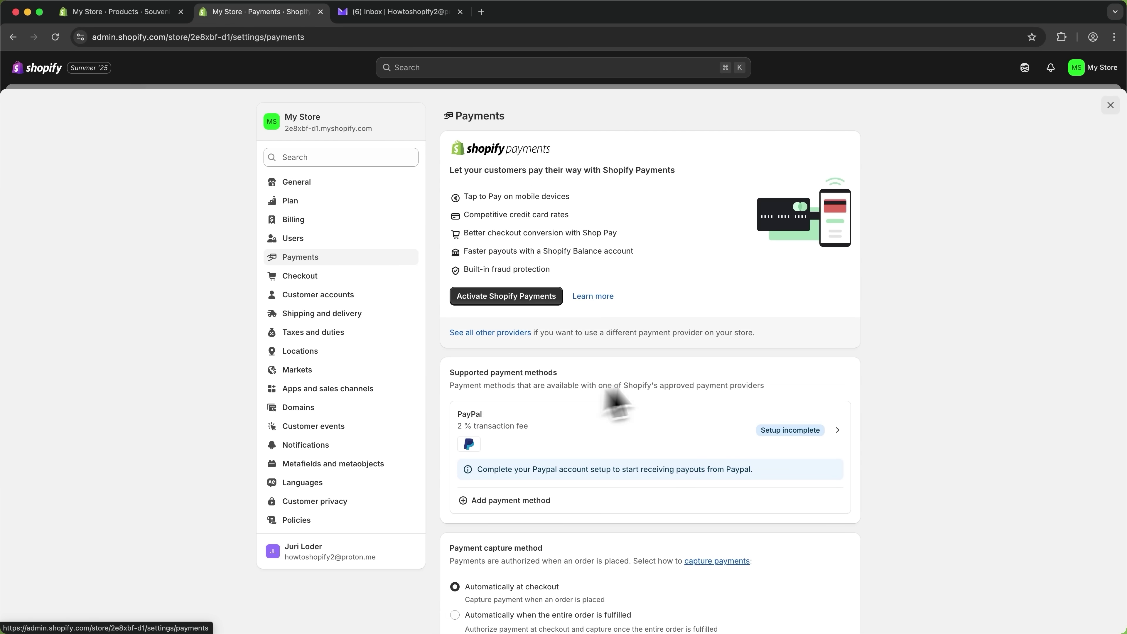
{"action": "left_click", "coordinate": [518, 301]}
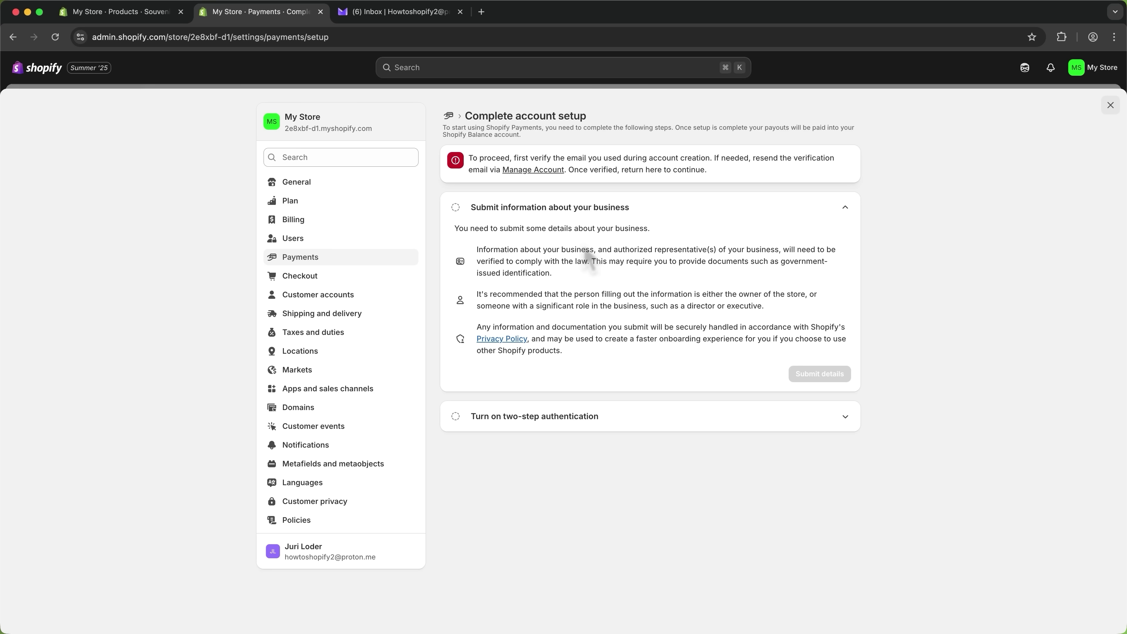
{"action": "left_click", "coordinate": [298, 260]}
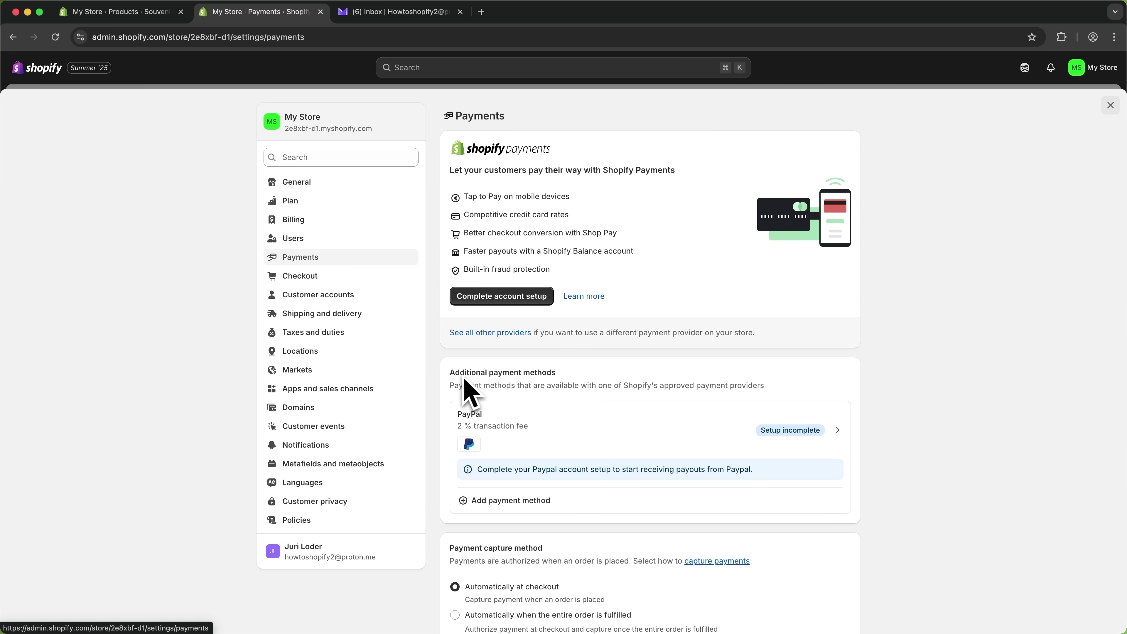
Search the additional payment methods for crypto, return to the payments overview and close the settings.
{"action": "scroll", "coordinate": [466, 391], "scroll_direction": "down", "scroll_amount": 3}
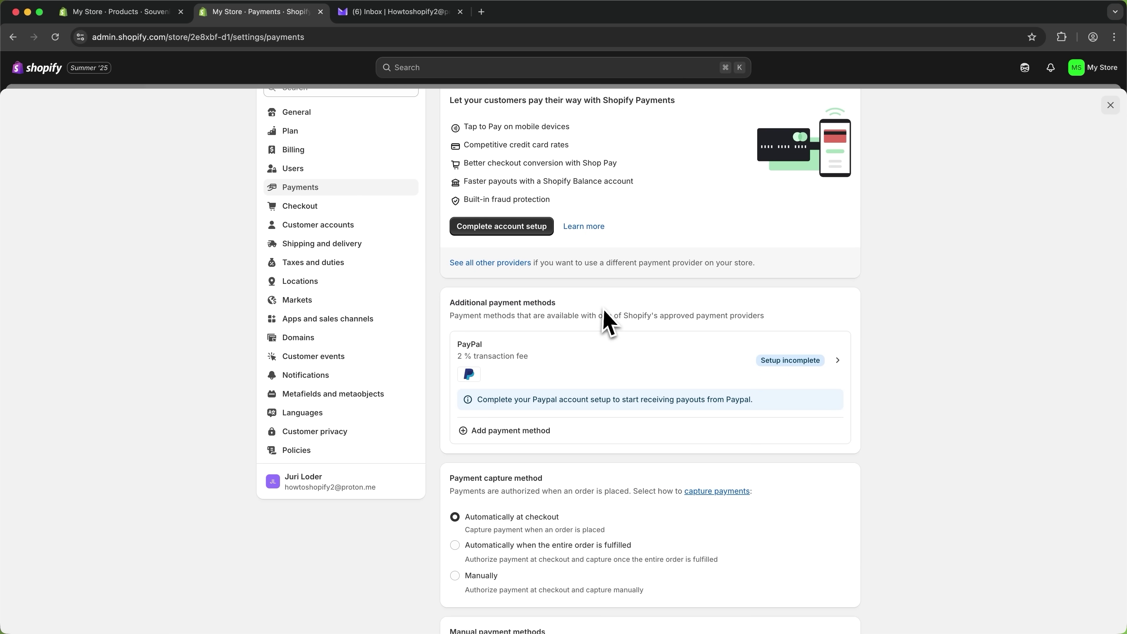
{"action": "left_click", "coordinate": [484, 431]}
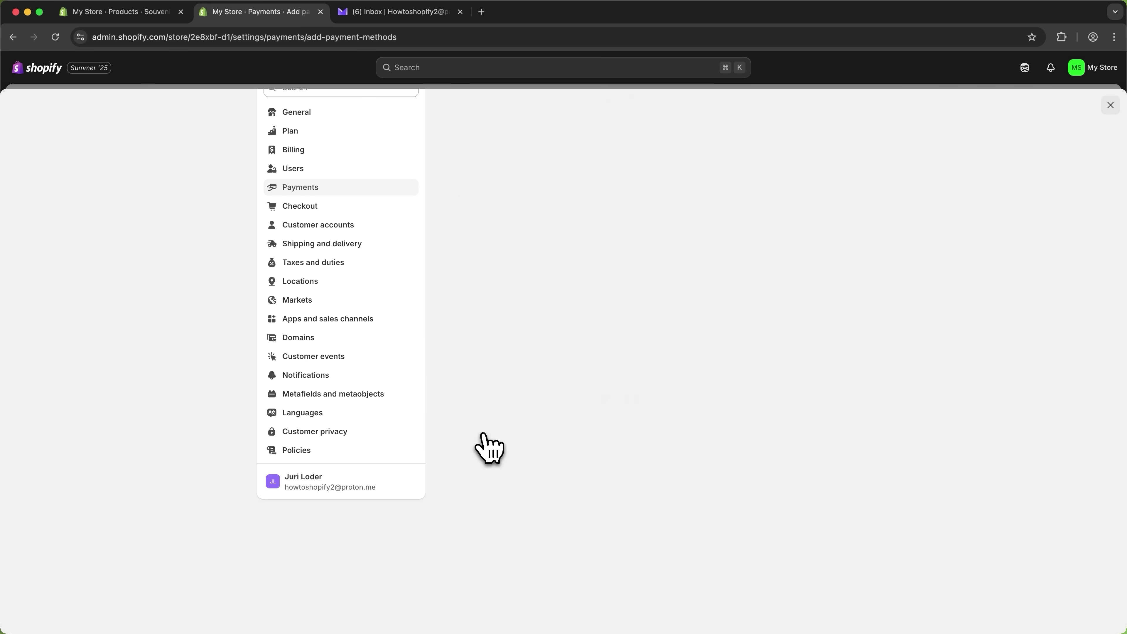
{"action": "left_click", "coordinate": [523, 171]}
{"action": "type", "text": "crypto"}
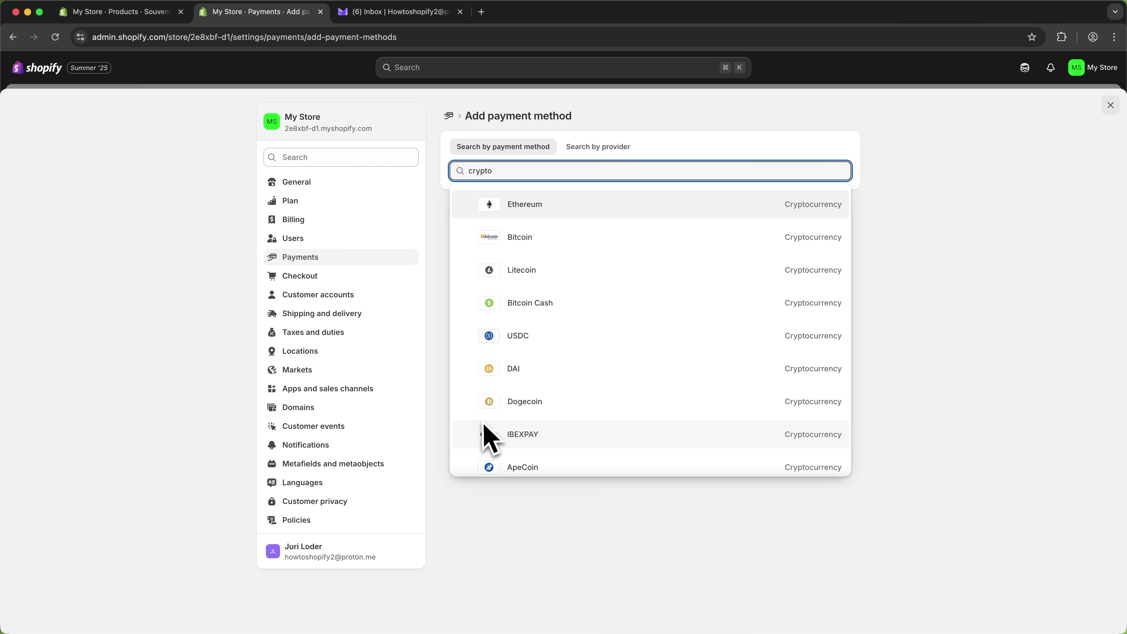
{"action": "key", "text": "super+bracketleft"}
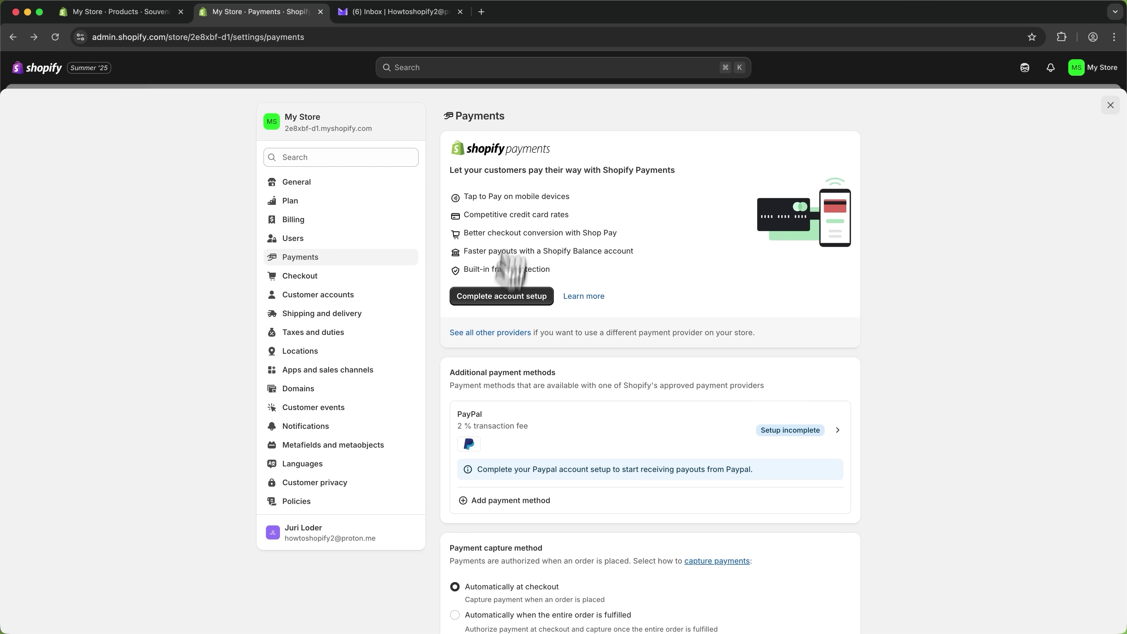
{"action": "left_click", "coordinate": [1110, 106]}
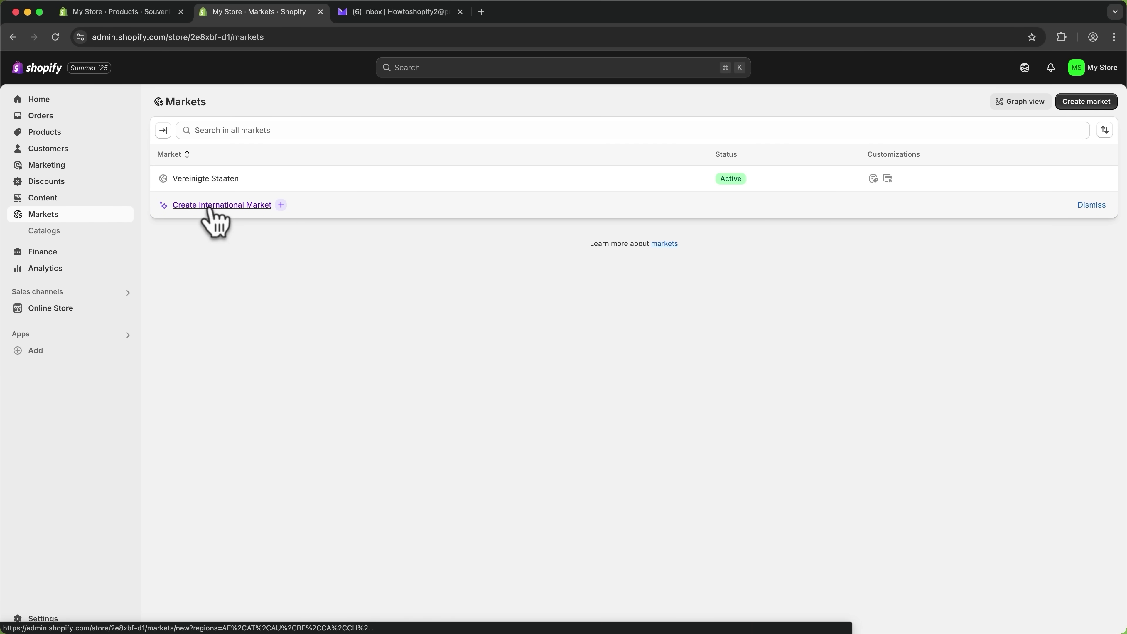
Create the suggested International market, review its preselected regions in the market conditions and save the market.
{"action": "left_click", "coordinate": [222, 205]}
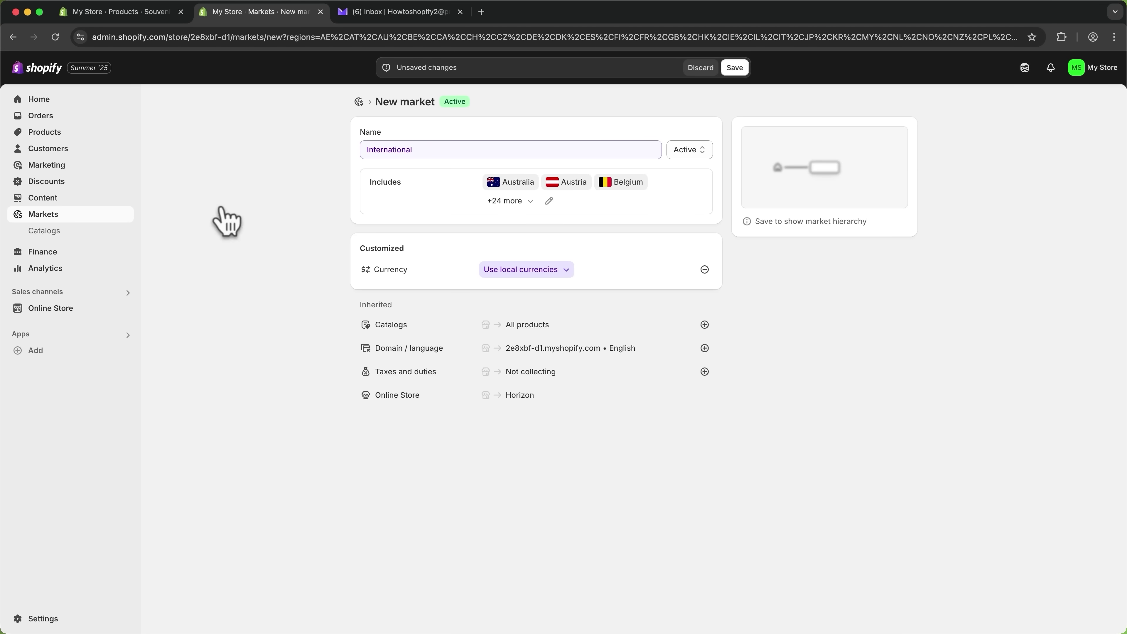
{"action": "left_click", "coordinate": [548, 200]}
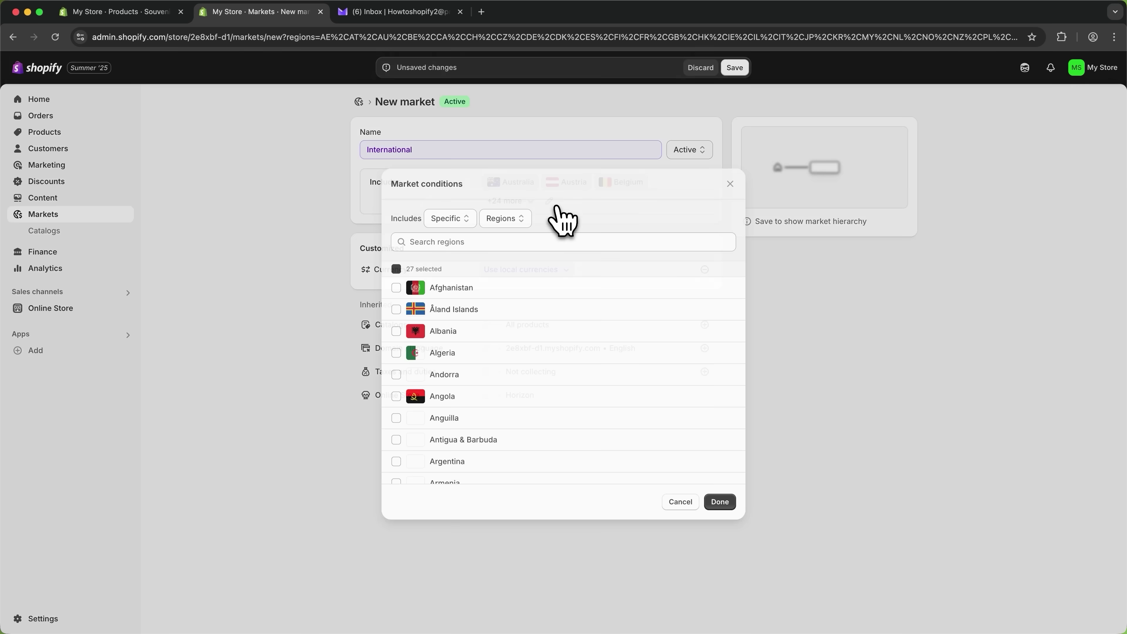
{"action": "scroll", "coordinate": [542, 372], "scroll_direction": "down", "scroll_amount": 10}
{"action": "scroll", "coordinate": [541, 382], "scroll_direction": "up", "scroll_amount": 10}
{"action": "scroll", "coordinate": [541, 382], "scroll_direction": "down", "scroll_amount": 20}
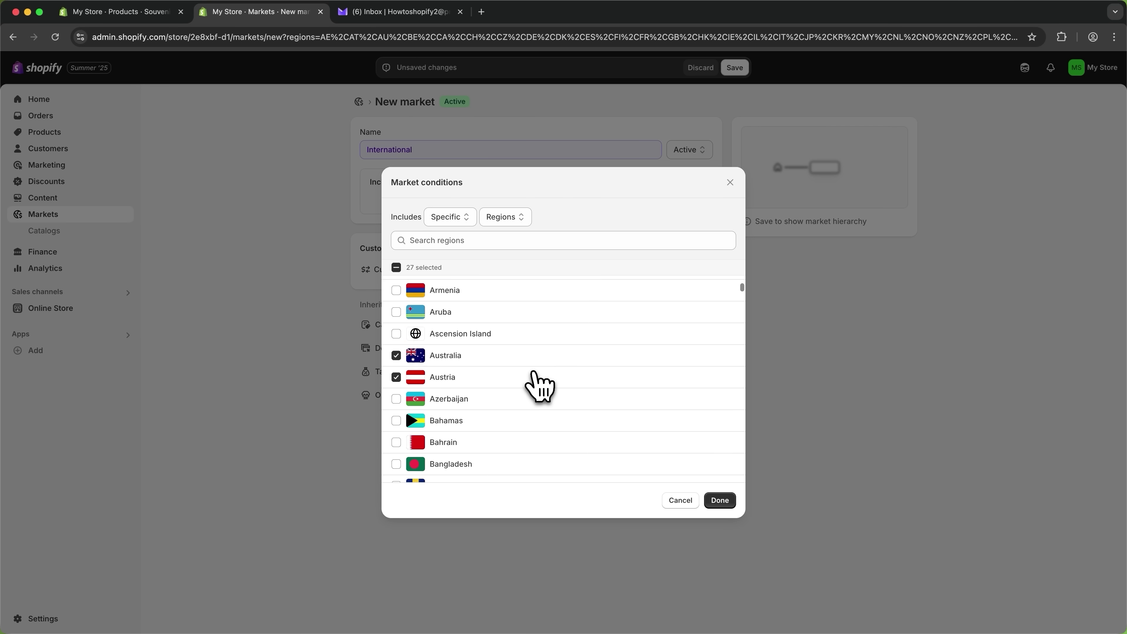
{"action": "scroll", "coordinate": [539, 383], "scroll_direction": "down", "scroll_amount": 20}
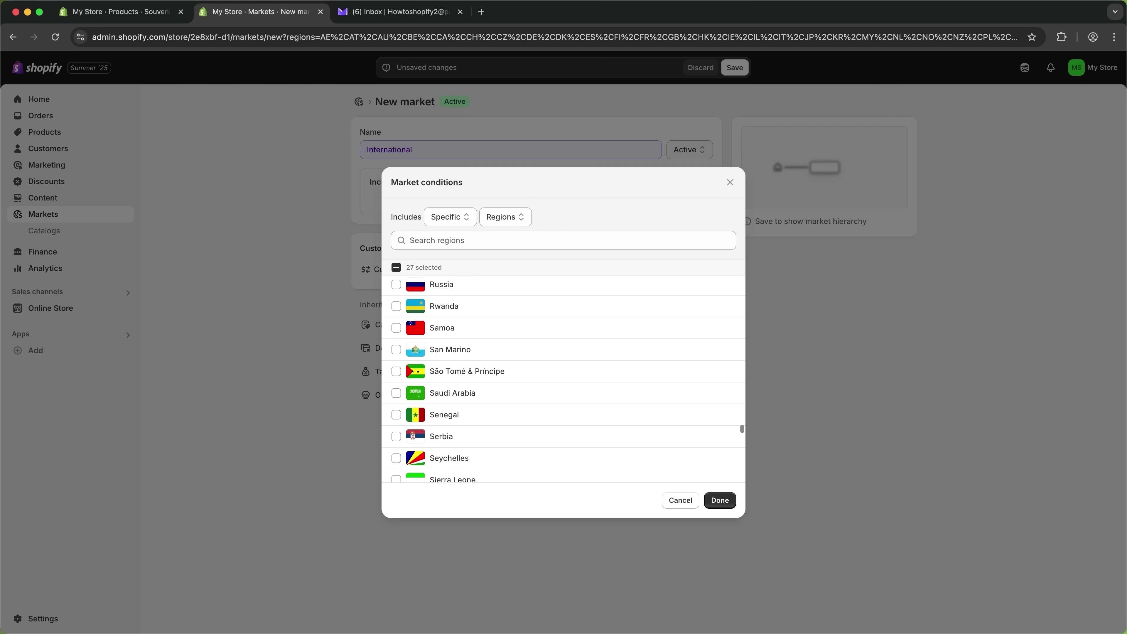
{"action": "scroll", "coordinate": [564, 378], "scroll_direction": "down", "scroll_amount": 10}
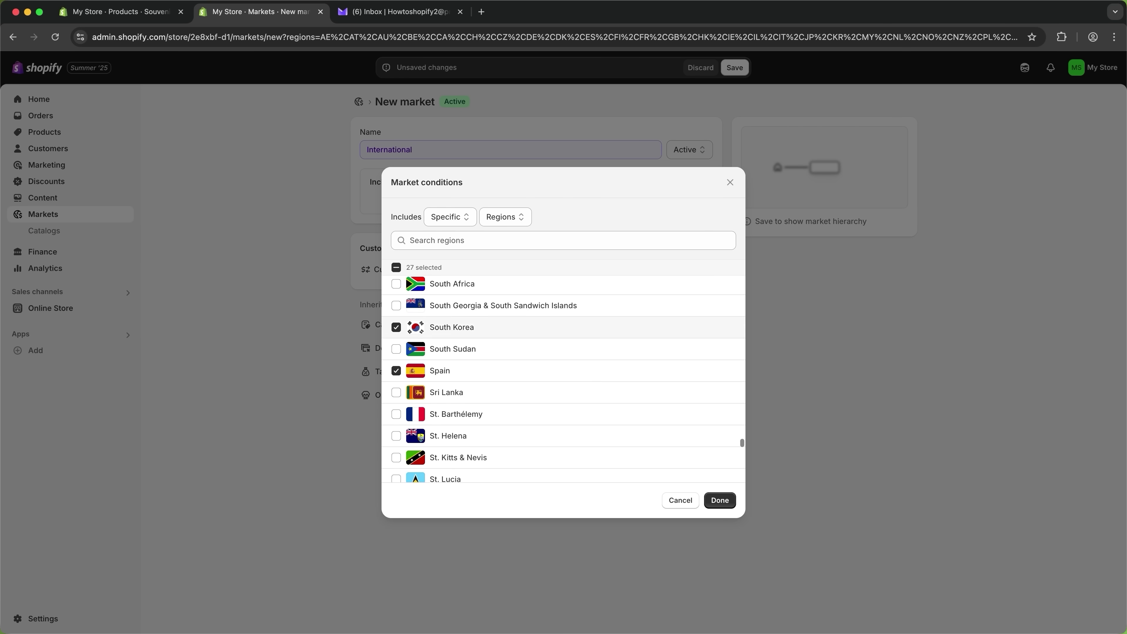
{"action": "scroll", "coordinate": [563, 379], "scroll_direction": "down", "scroll_amount": 6}
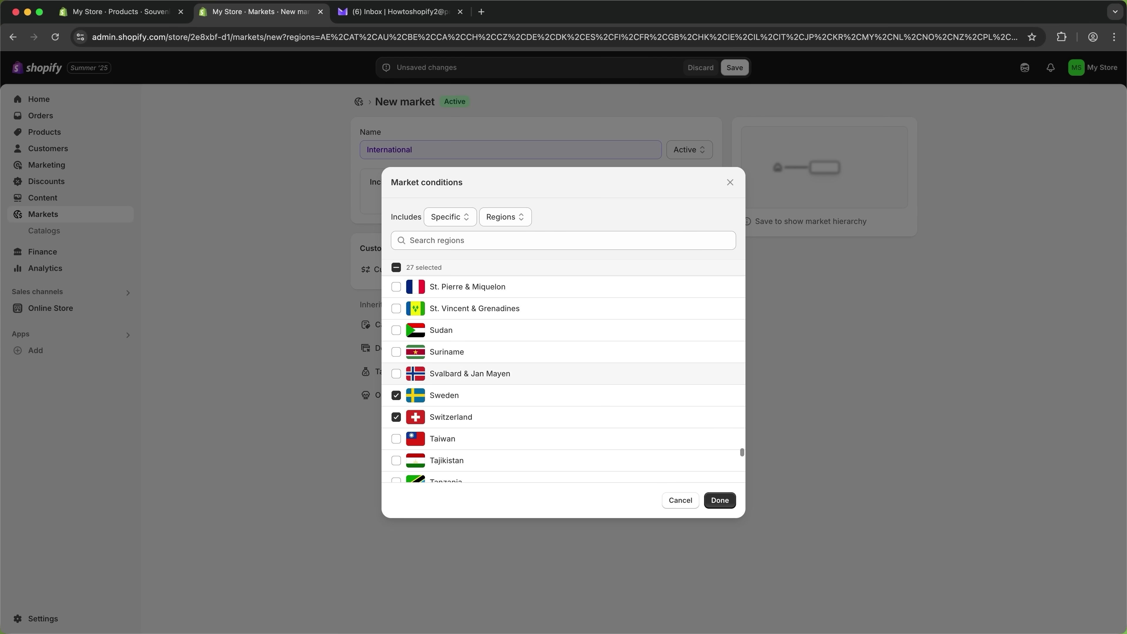
{"action": "scroll", "coordinate": [534, 383], "scroll_direction": "down", "scroll_amount": 20}
{"action": "left_click", "coordinate": [720, 501]}
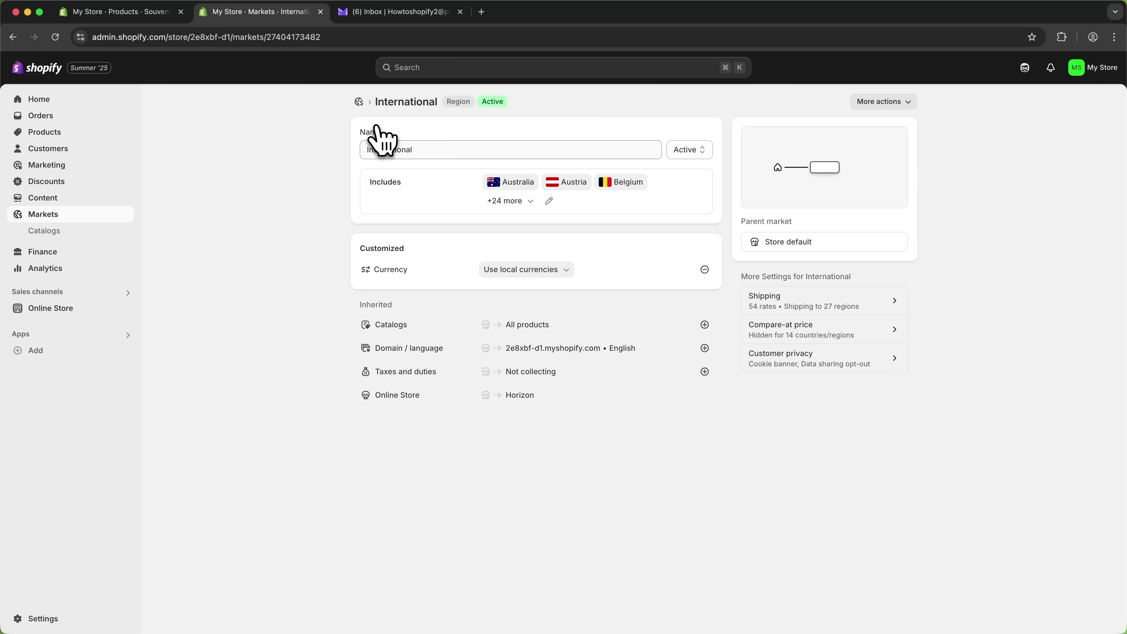
Open the general shipping rates in the shipping and delivery settings and examine the domestic Economy and Standard rates.
{"action": "left_click", "coordinate": [43, 619]}
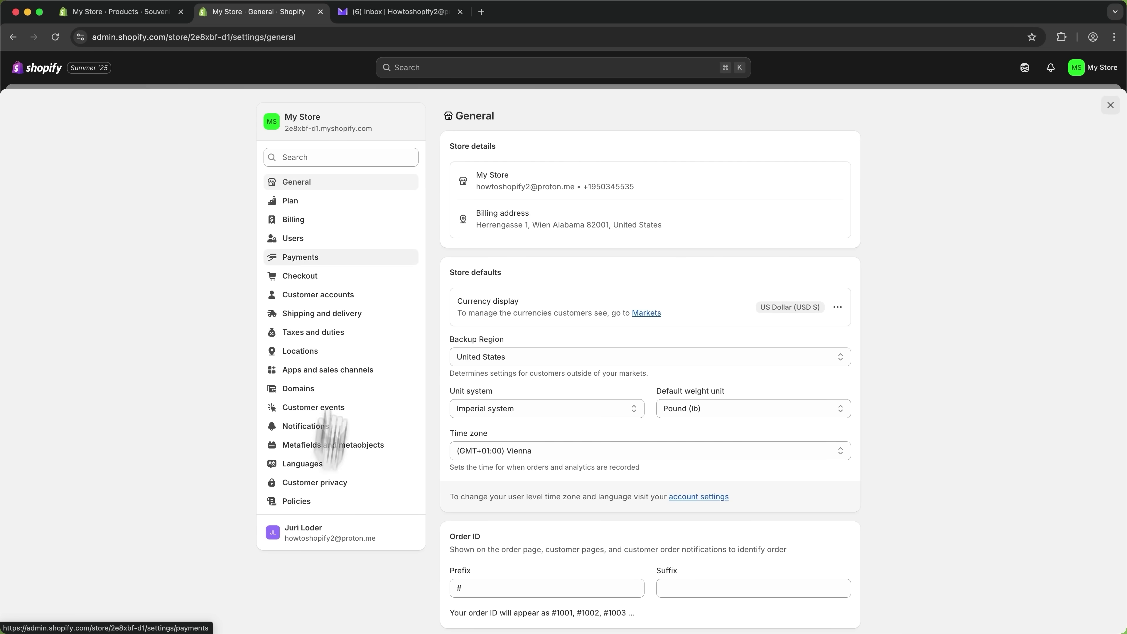
{"action": "left_click", "coordinate": [323, 314]}
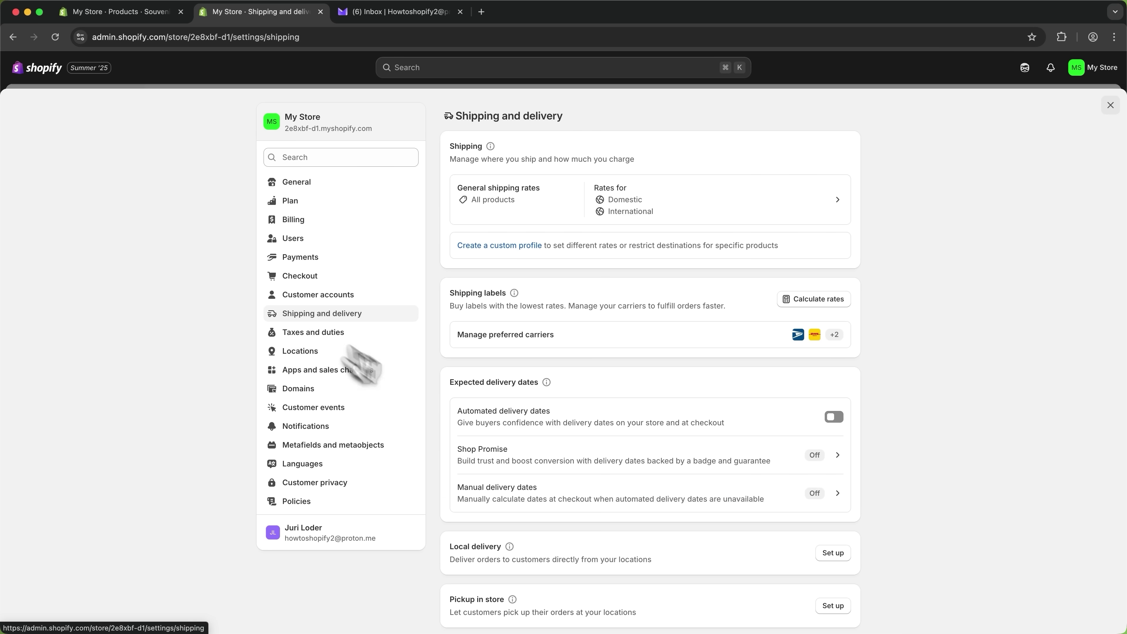
{"action": "left_click", "coordinate": [568, 218]}
{"action": "scroll", "coordinate": [574, 421], "scroll_direction": "down", "scroll_amount": 5}
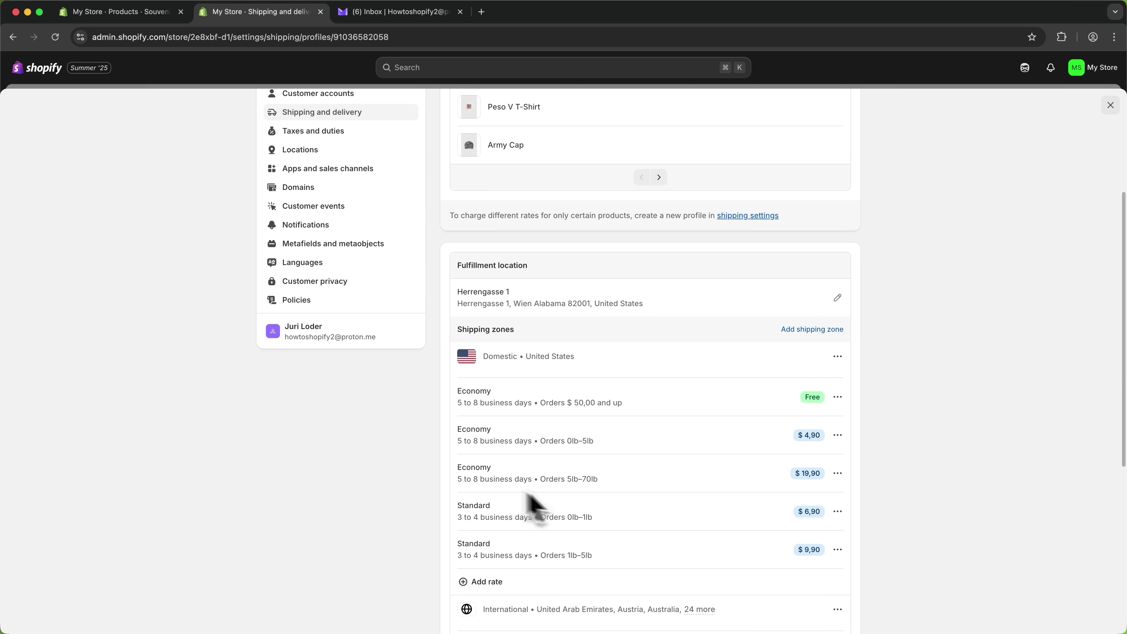
{"action": "scroll", "coordinate": [633, 348], "scroll_direction": "down", "scroll_amount": 2}
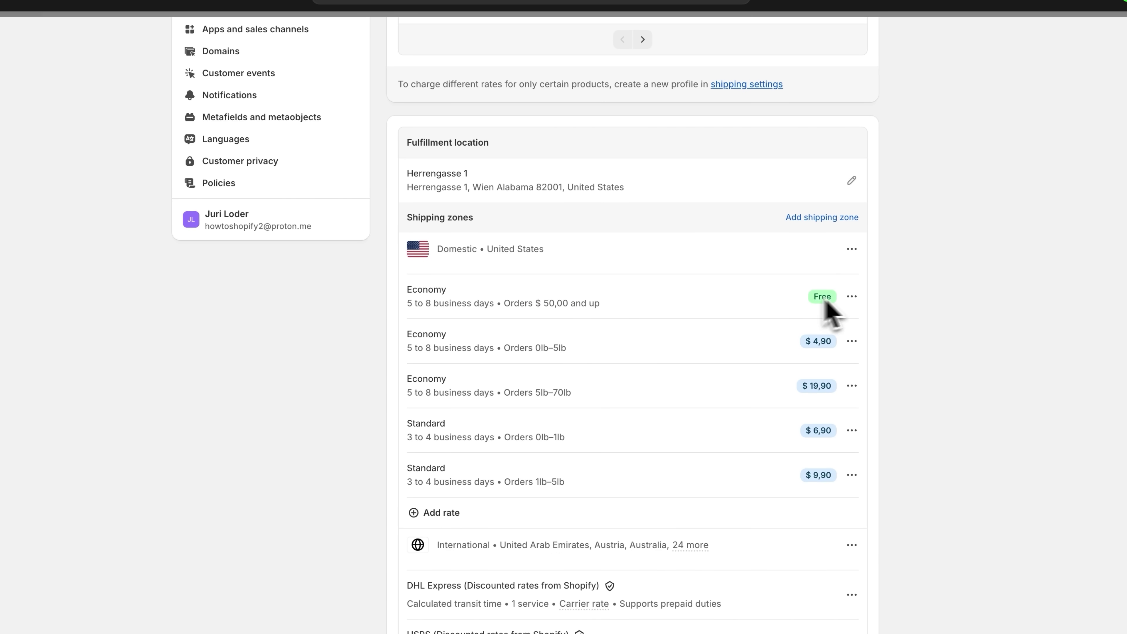
{"action": "double_click", "coordinate": [421, 335]}
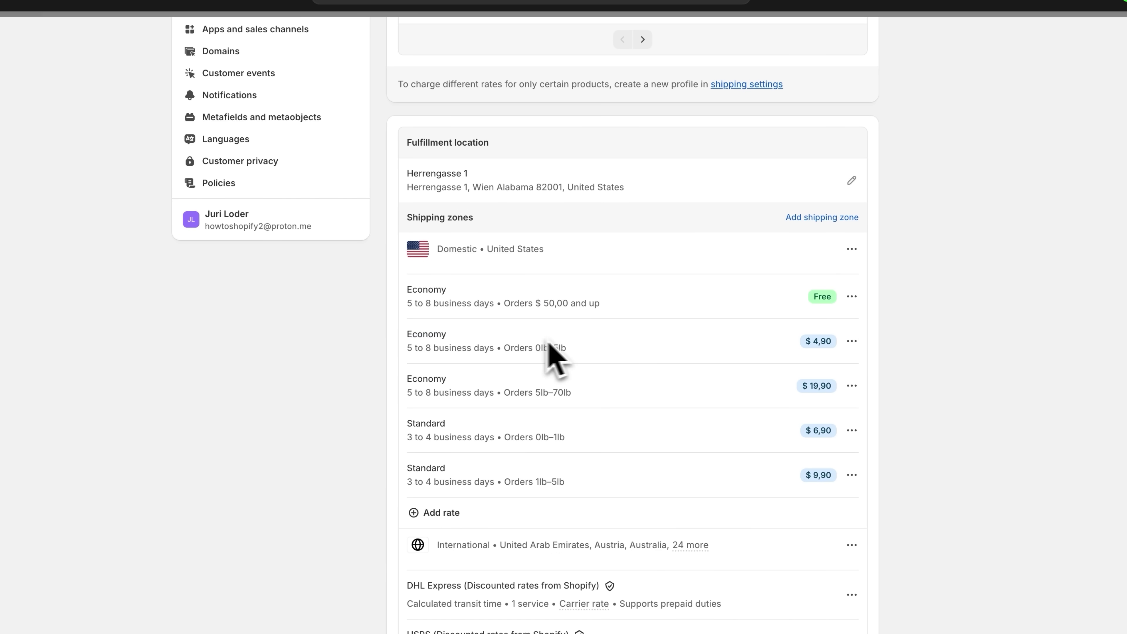
{"action": "left_click_drag", "start_coordinate": [404, 400], "coordinate": [598, 415]}
{"action": "left_click", "coordinate": [598, 416]}
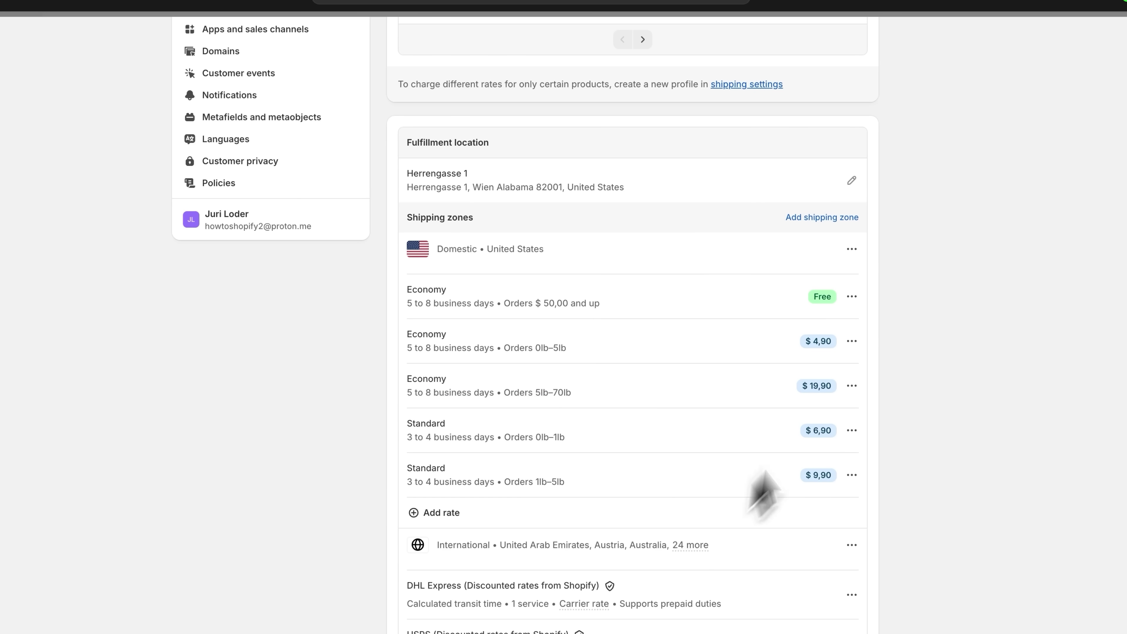
Inspect the free domestic Economy rate's price conditions, close its editor and review the International zone's carrier rates.
{"action": "left_click", "coordinate": [852, 297]}
{"action": "left_click", "coordinate": [834, 328]}
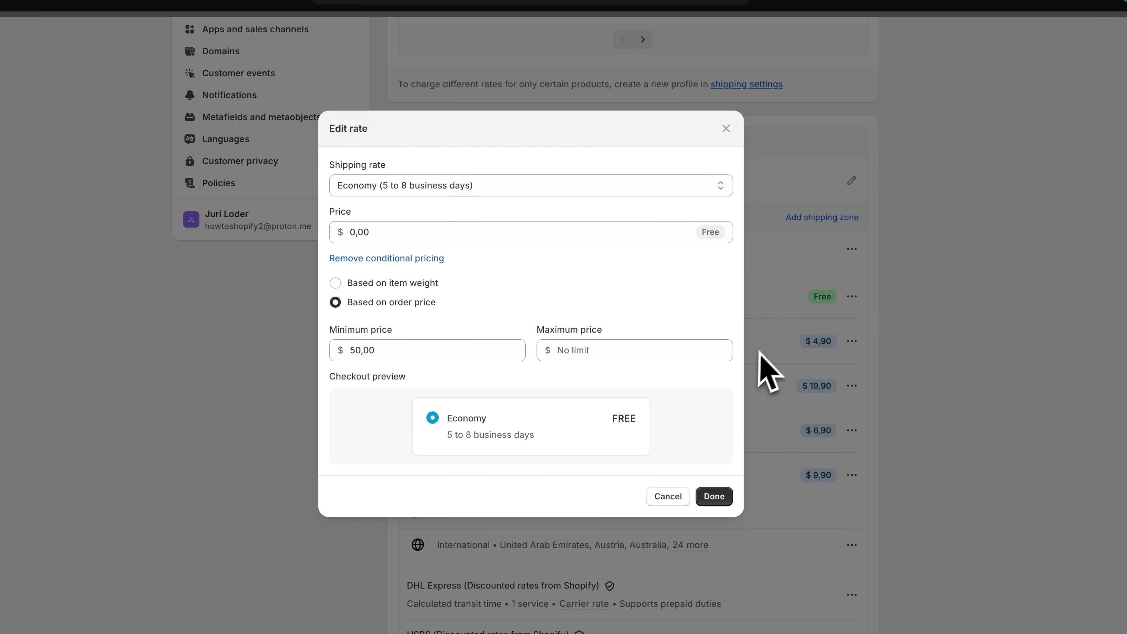
{"action": "left_click", "coordinate": [826, 342]}
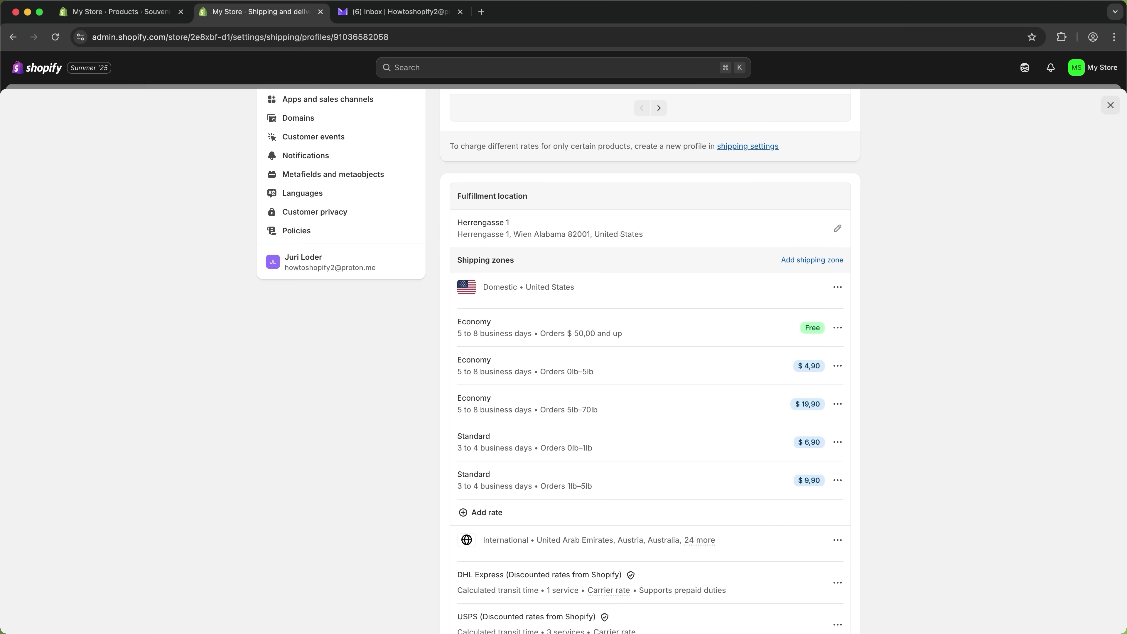
{"action": "scroll", "coordinate": [592, 339], "scroll_direction": "down", "scroll_amount": 5}
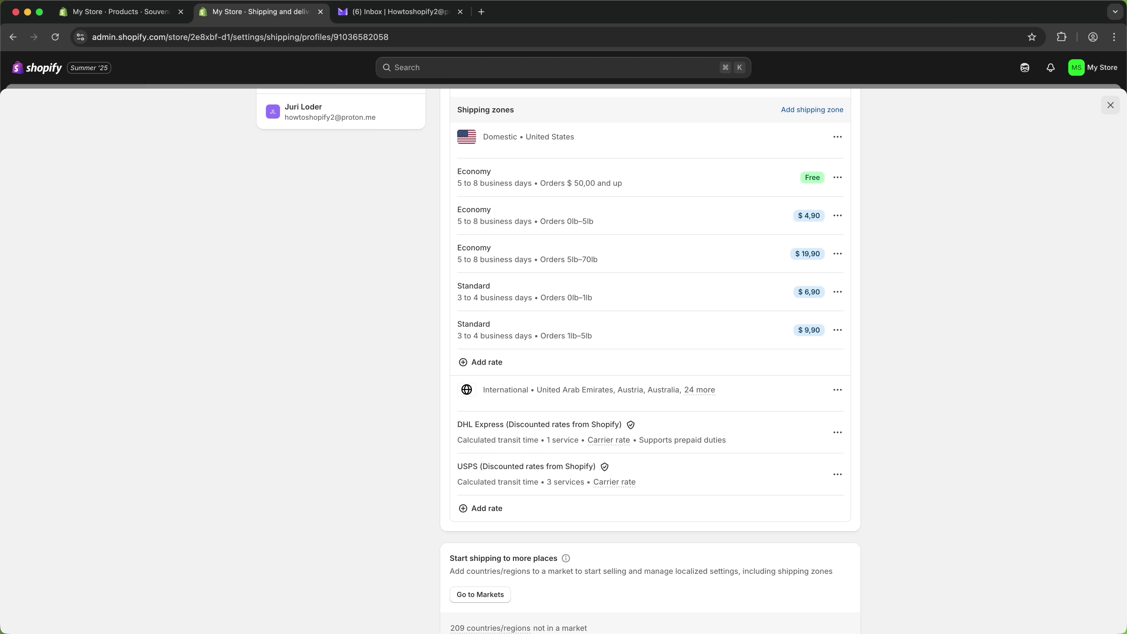
{"action": "scroll", "coordinate": [488, 453], "scroll_direction": "up", "scroll_amount": 7}
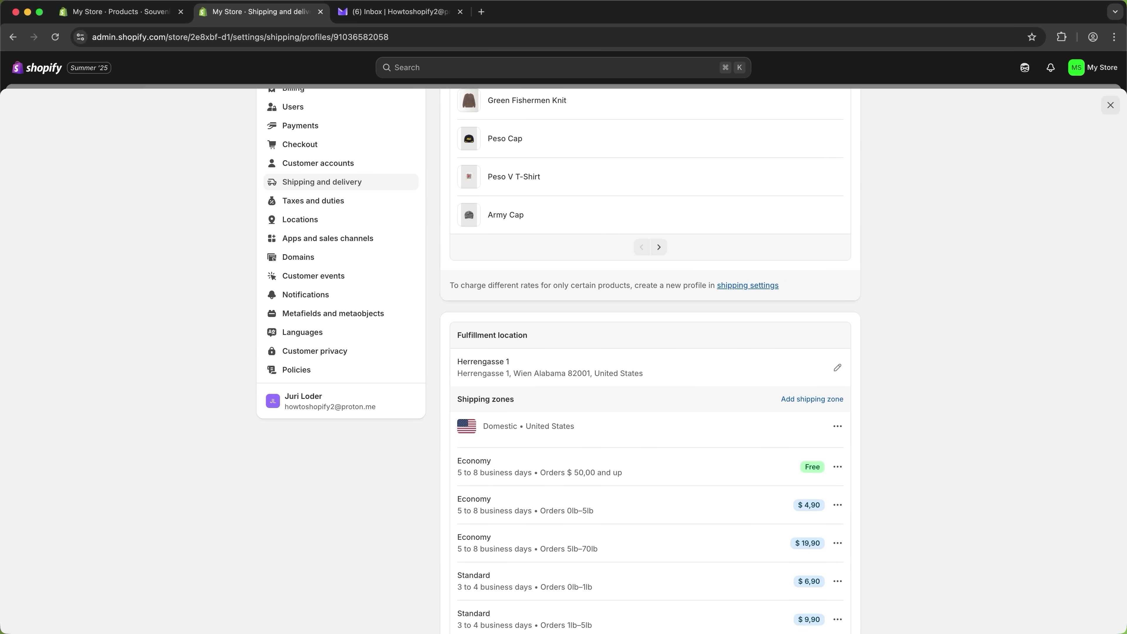
{"action": "scroll", "coordinate": [648, 359], "scroll_direction": "up", "scroll_amount": 3}
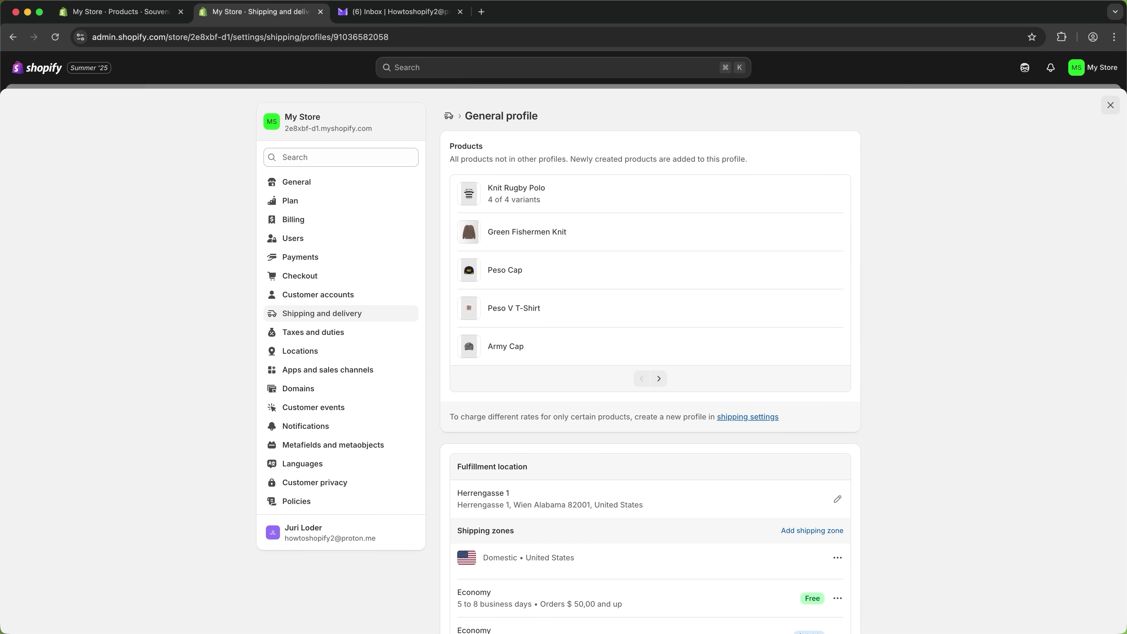
Turn on the return rules in the store's policies with a 30-day return window and free return shipping, and return to the policies overview.
{"action": "left_click", "coordinate": [291, 503]}
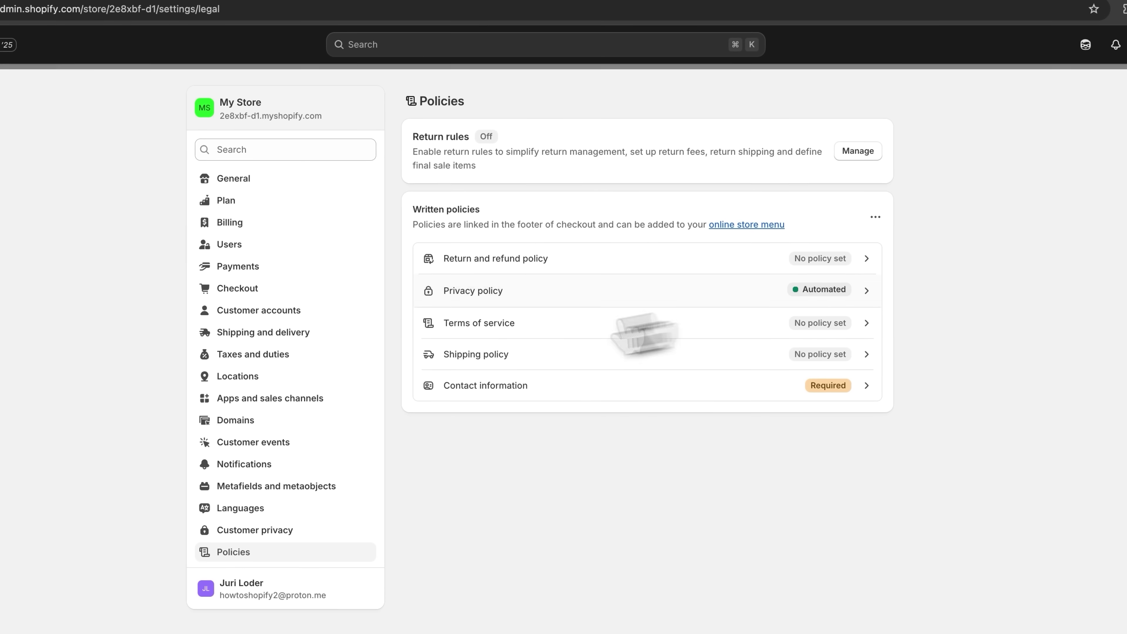
{"action": "left_click_drag", "start_coordinate": [411, 138], "coordinate": [490, 138]}
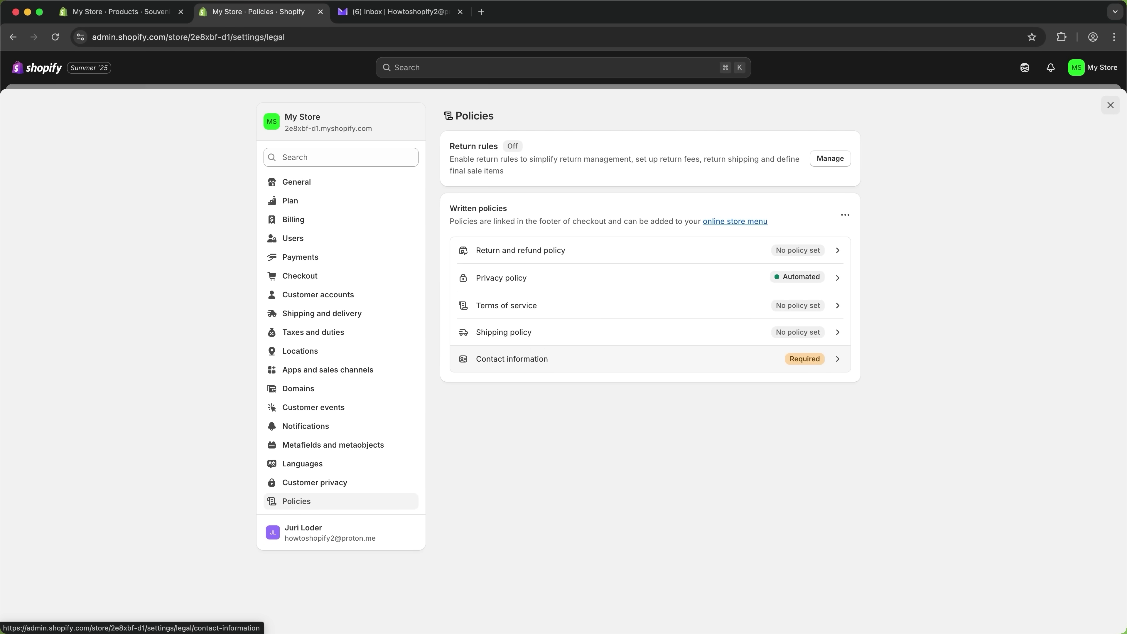
{"action": "left_click", "coordinate": [833, 160]}
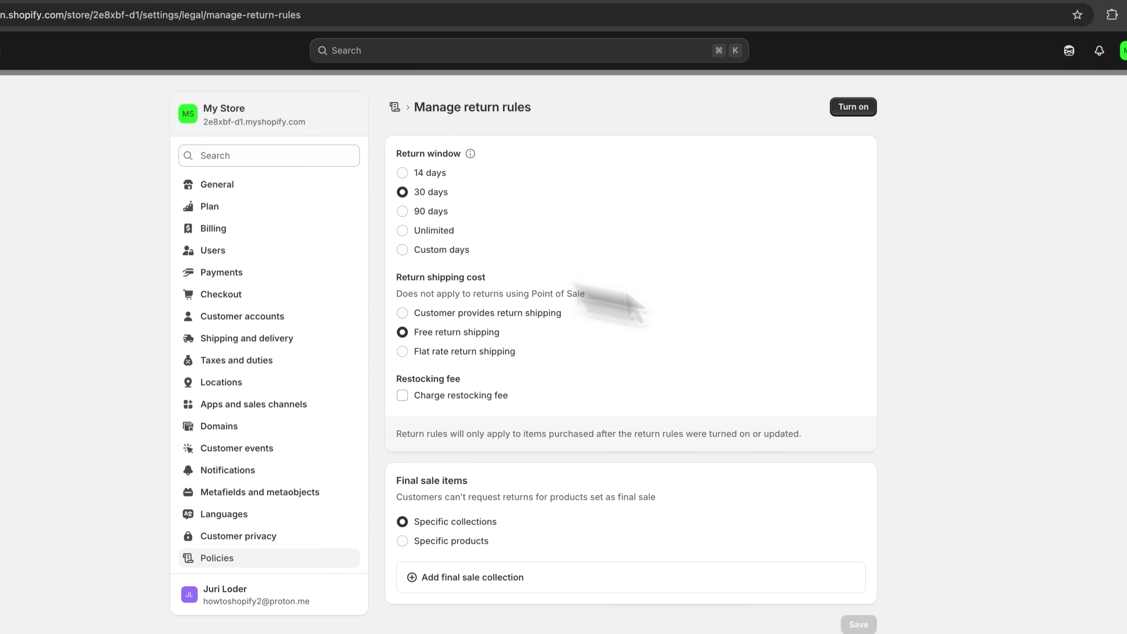
{"action": "left_click", "coordinate": [853, 108]}
{"action": "left_click", "coordinate": [393, 107]}
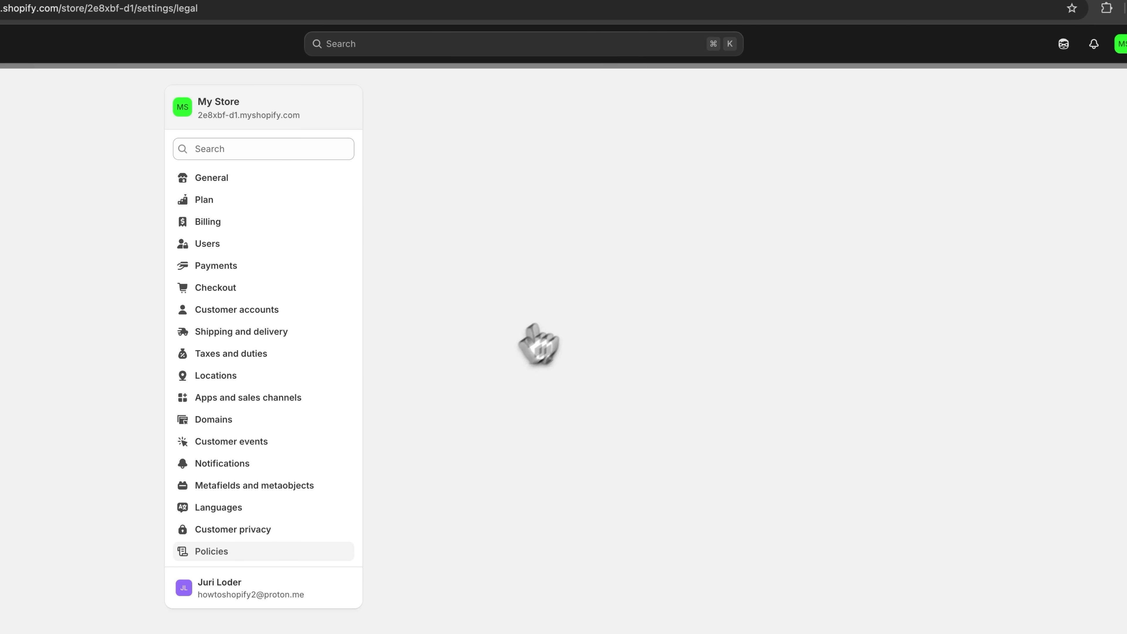
Insert the template into the terms of service, read through its sections and publish the policy.
{"action": "left_click", "coordinate": [825, 457]}
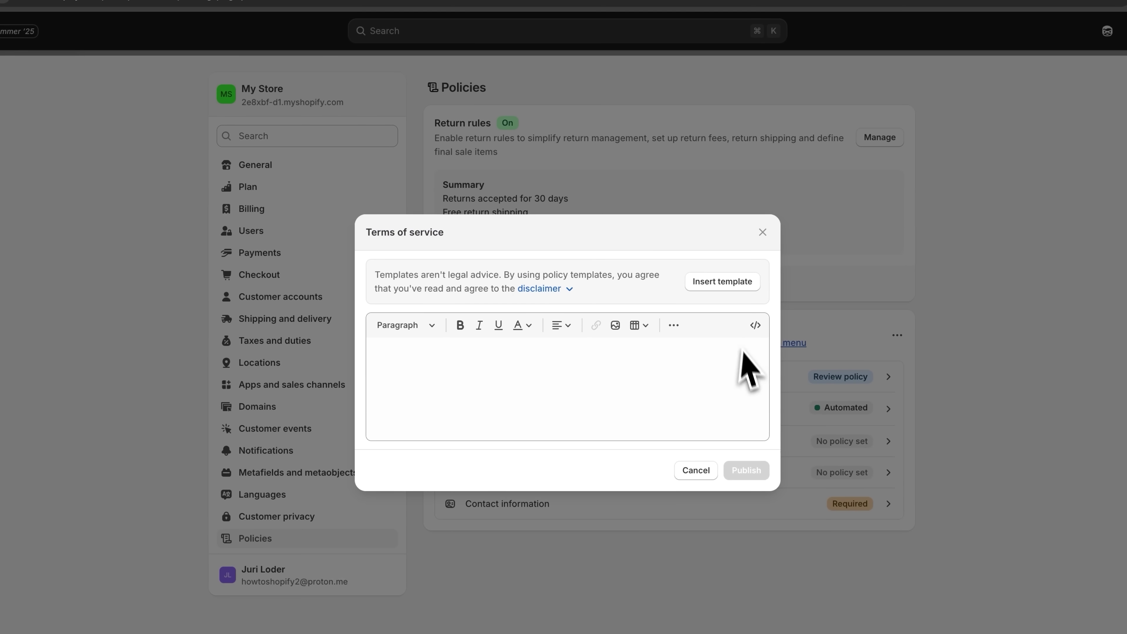
{"action": "left_click", "coordinate": [722, 282]}
{"action": "scroll", "coordinate": [714, 289], "scroll_direction": "up", "scroll_amount": 20}
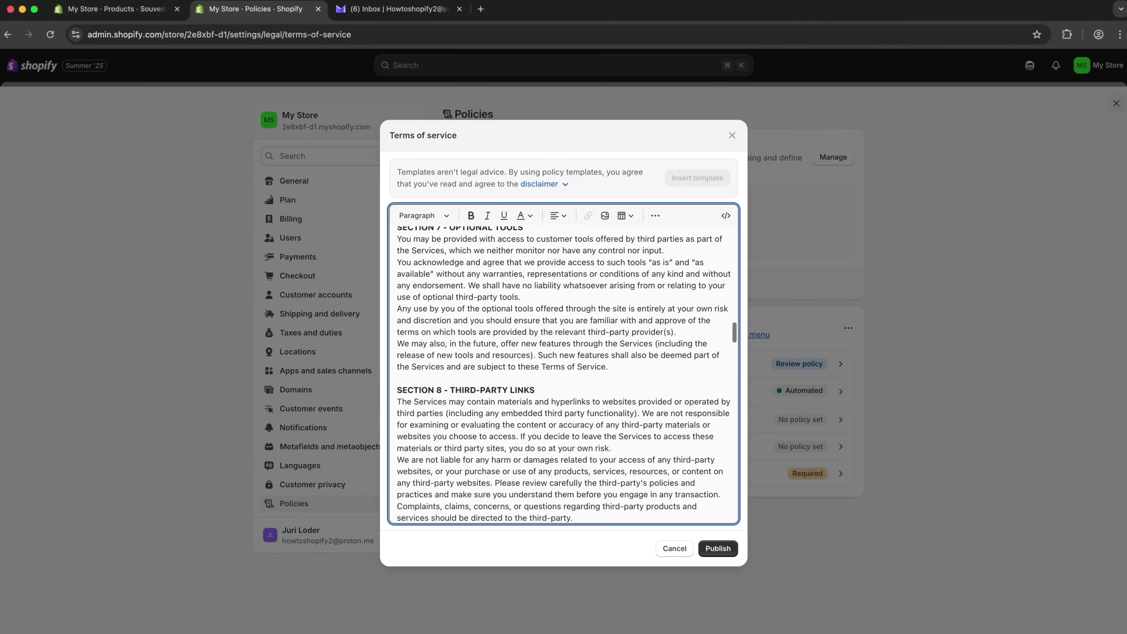
{"action": "scroll", "coordinate": [688, 287], "scroll_direction": "up", "scroll_amount": 15}
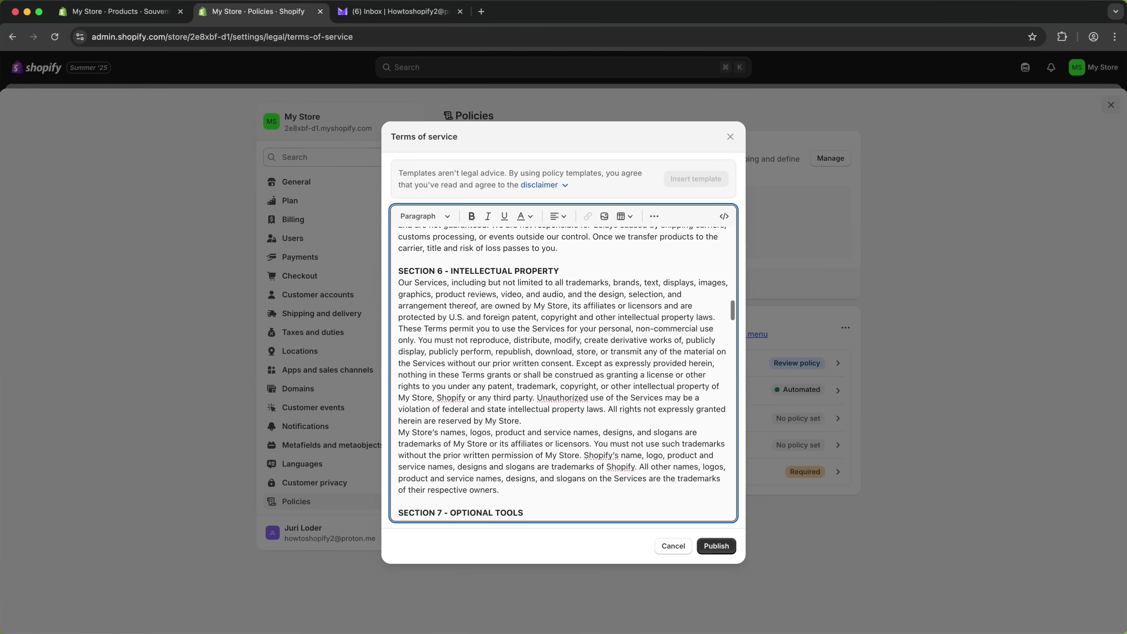
{"action": "scroll", "coordinate": [528, 375], "scroll_direction": "down", "scroll_amount": 2}
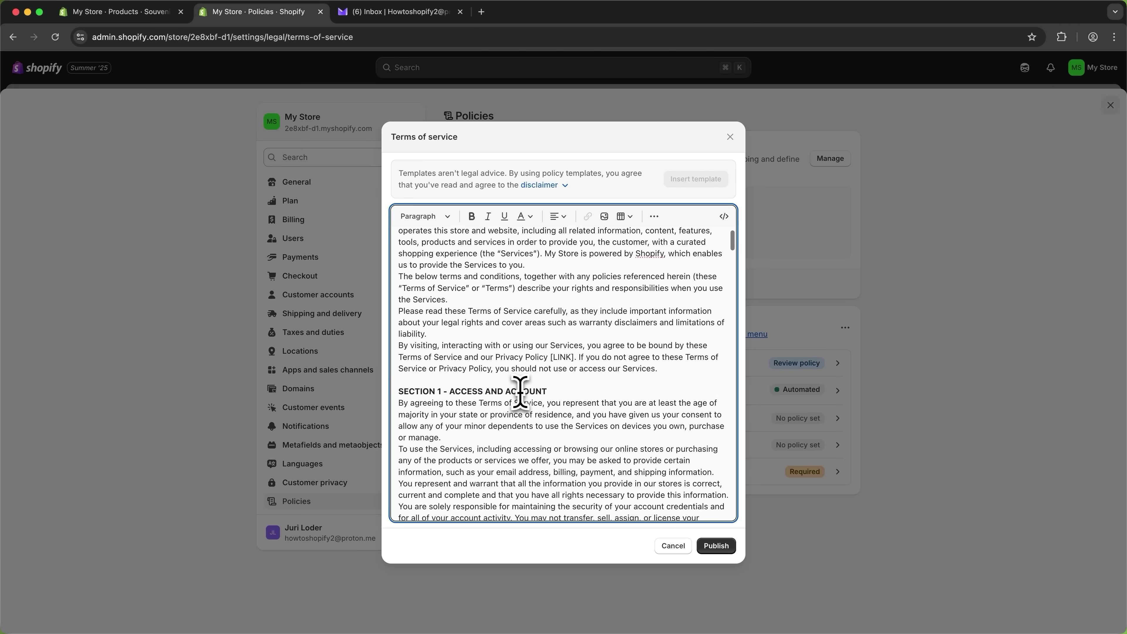
{"action": "scroll", "coordinate": [575, 368], "scroll_direction": "down", "scroll_amount": 1}
{"action": "scroll", "coordinate": [576, 369], "scroll_direction": "up", "scroll_amount": 2}
{"action": "scroll", "coordinate": [576, 370], "scroll_direction": "down", "scroll_amount": 20}
{"action": "left_click", "coordinate": [716, 545]}
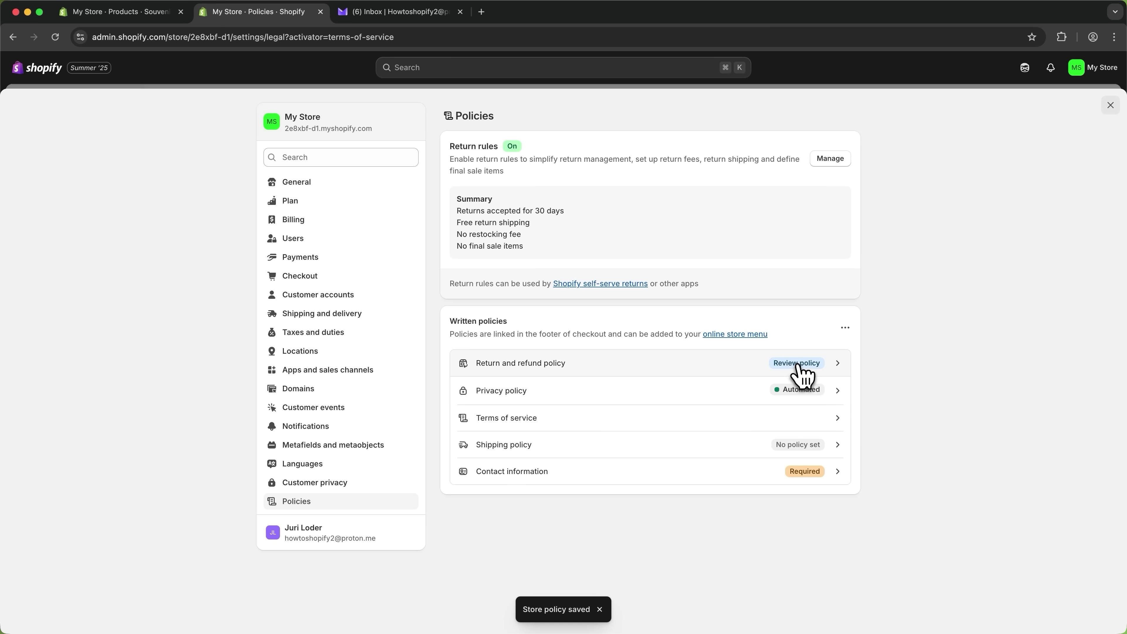
Review and publish the return and refund policy, complete the shipping policy and contact information, and close the settings.
{"action": "left_click", "coordinate": [798, 366]}
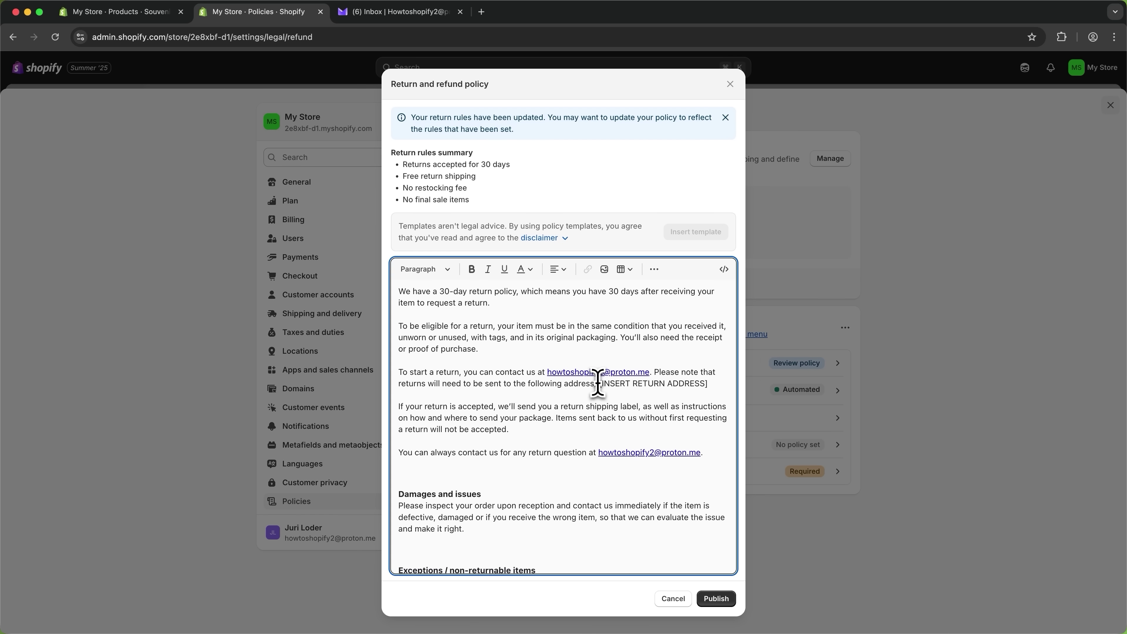
{"action": "scroll", "coordinate": [726, 395], "scroll_direction": "down", "scroll_amount": 10}
{"action": "left_click", "coordinate": [719, 599]}
{"action": "left_click", "coordinate": [816, 446]}
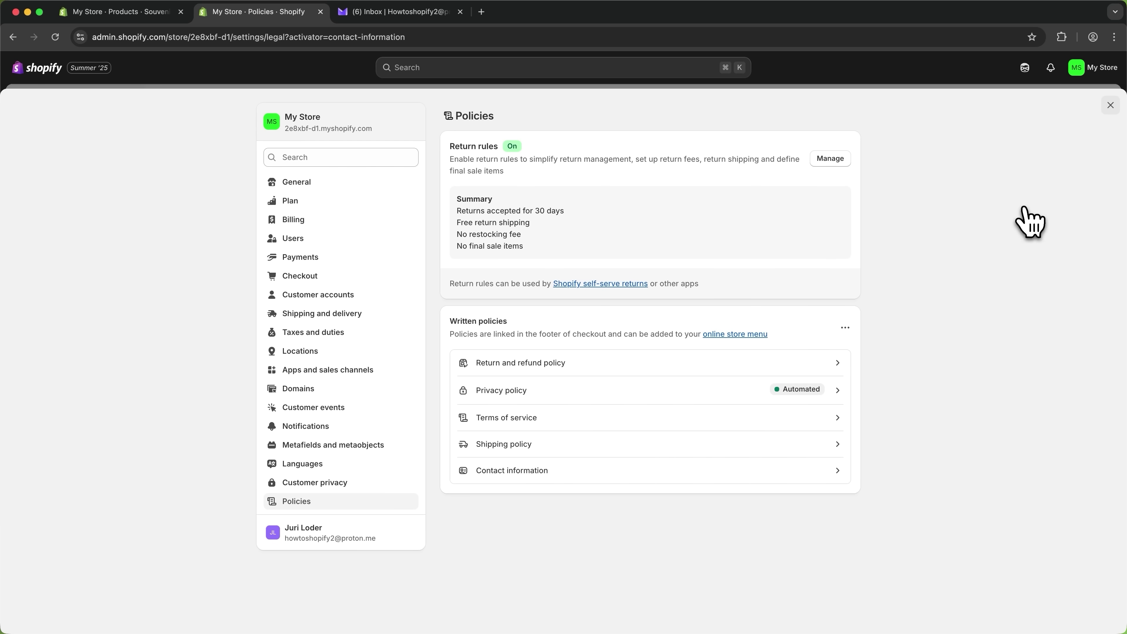
{"action": "left_click", "coordinate": [1110, 105]}
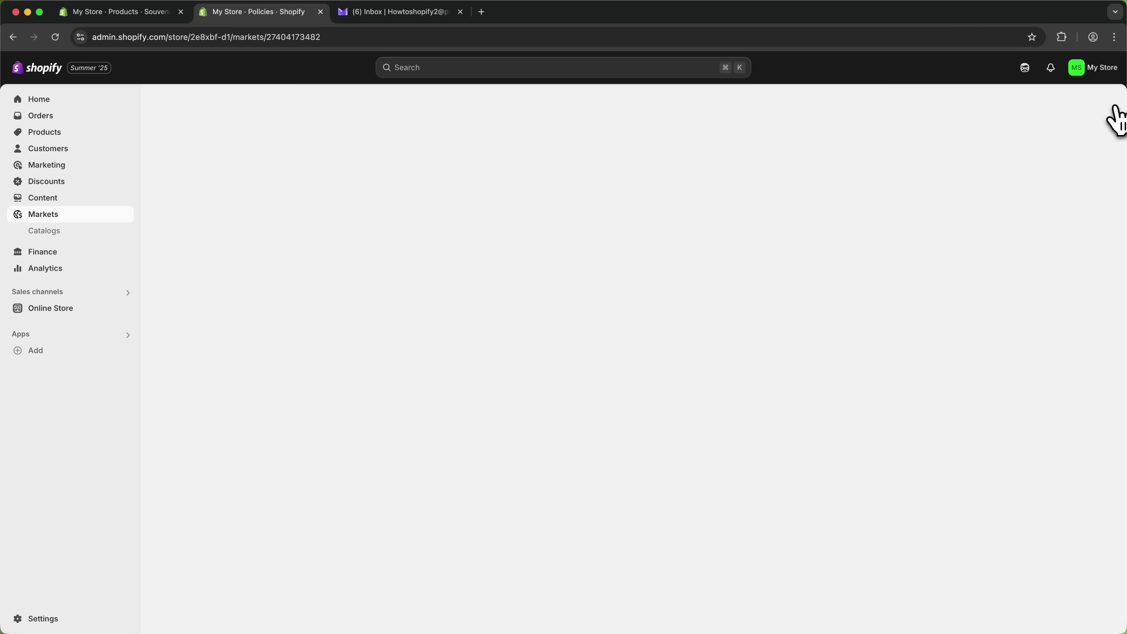
Open the live Horizon theme for customization and add a Menu block to the Join the club group in the footer.
{"action": "left_click", "coordinate": [78, 311]}
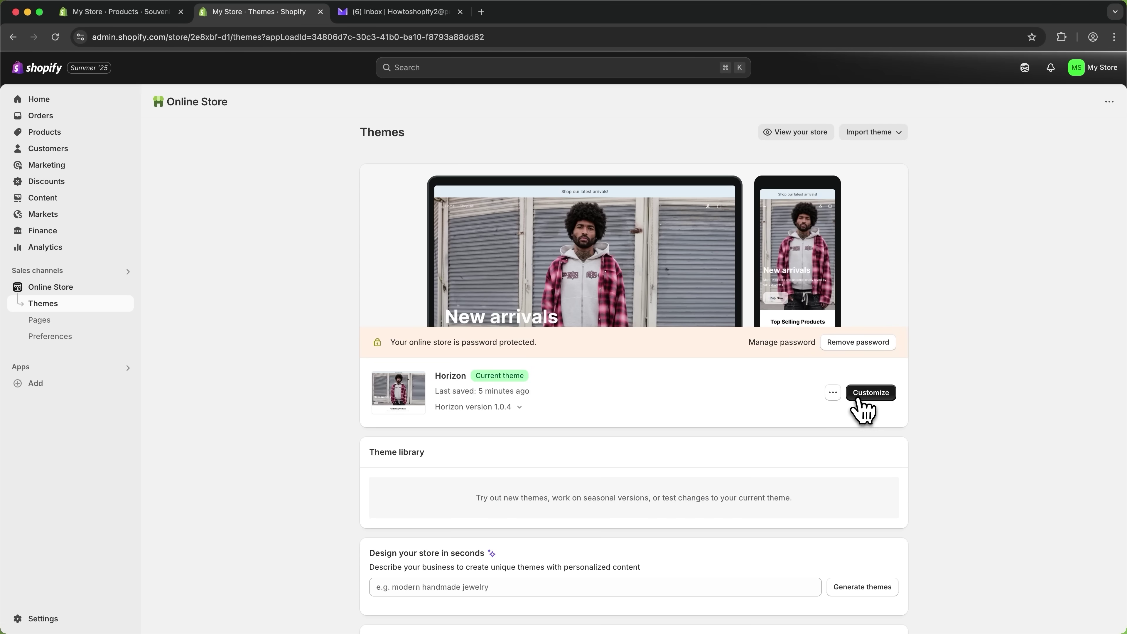
{"action": "left_click", "coordinate": [860, 394]}
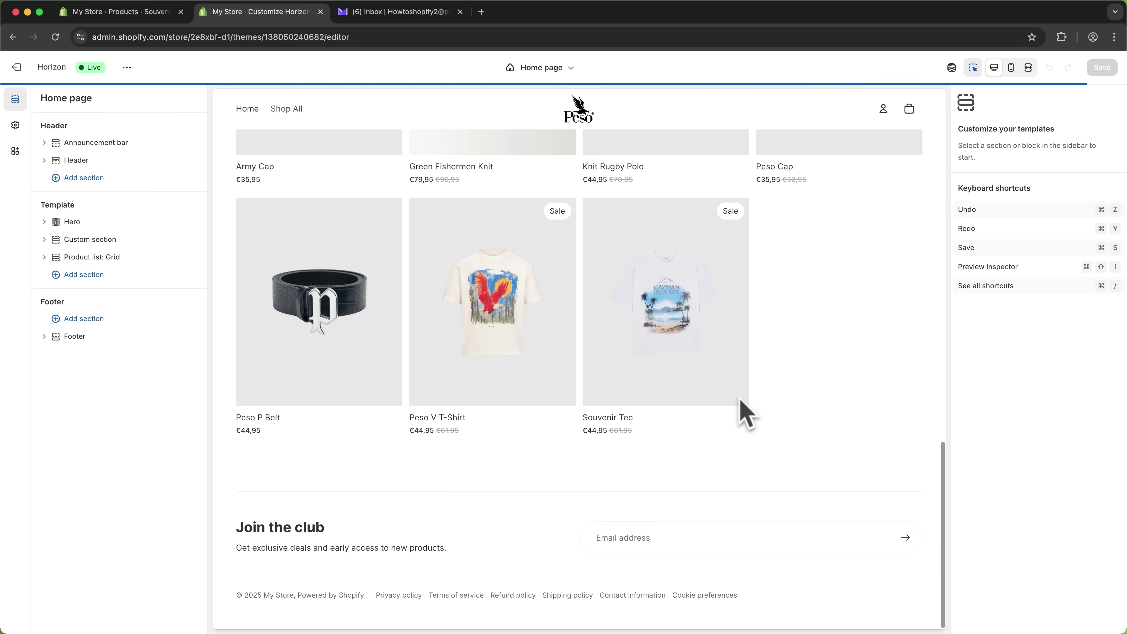
{"action": "left_click", "coordinate": [686, 526]}
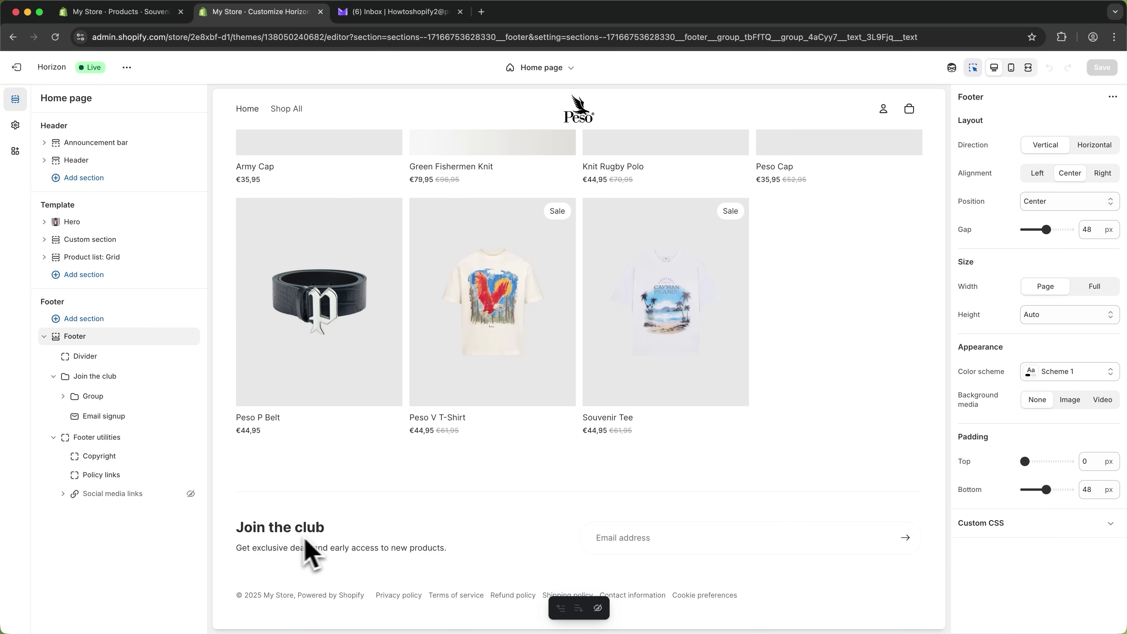
{"action": "left_click", "coordinate": [127, 429]}
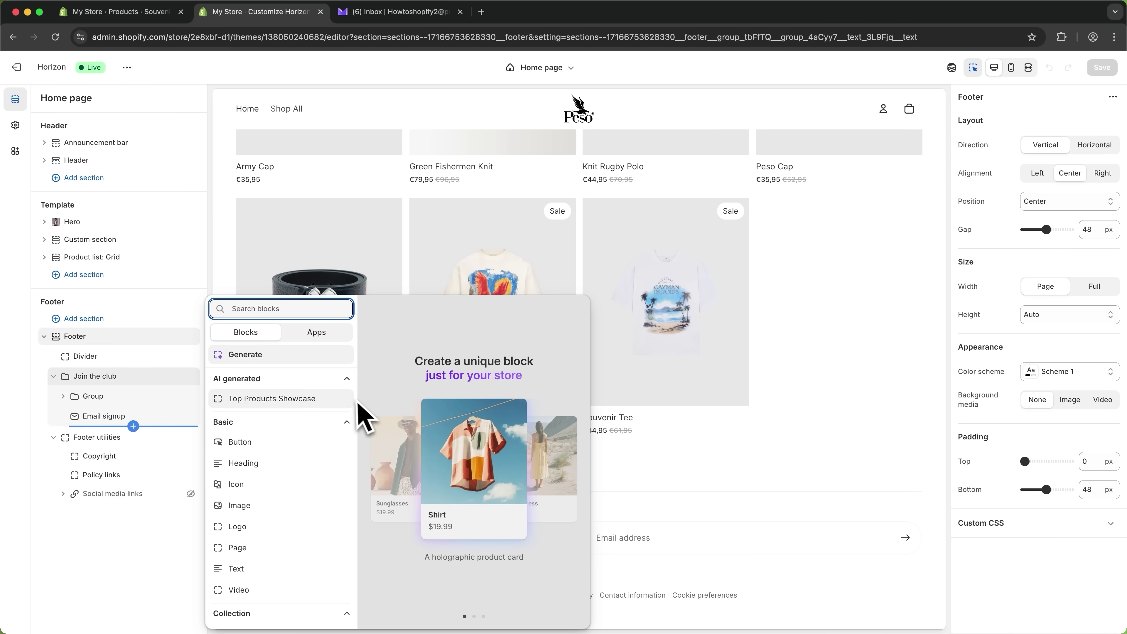
{"action": "scroll", "coordinate": [277, 525], "scroll_direction": "down", "scroll_amount": 5}
{"action": "type", "text": "menu"}
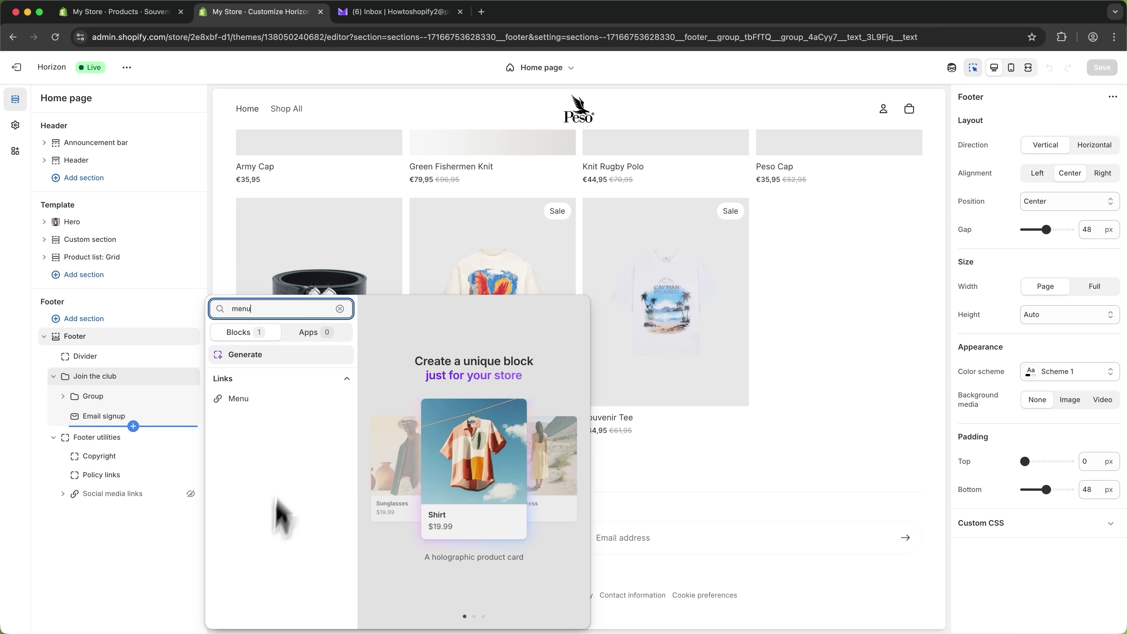
{"action": "left_click", "coordinate": [284, 402]}
Assign the Footer menu to the new menu block, save the theme and exit the theme editor.
{"action": "left_click", "coordinate": [1069, 126]}
{"action": "left_click", "coordinate": [1036, 151]}
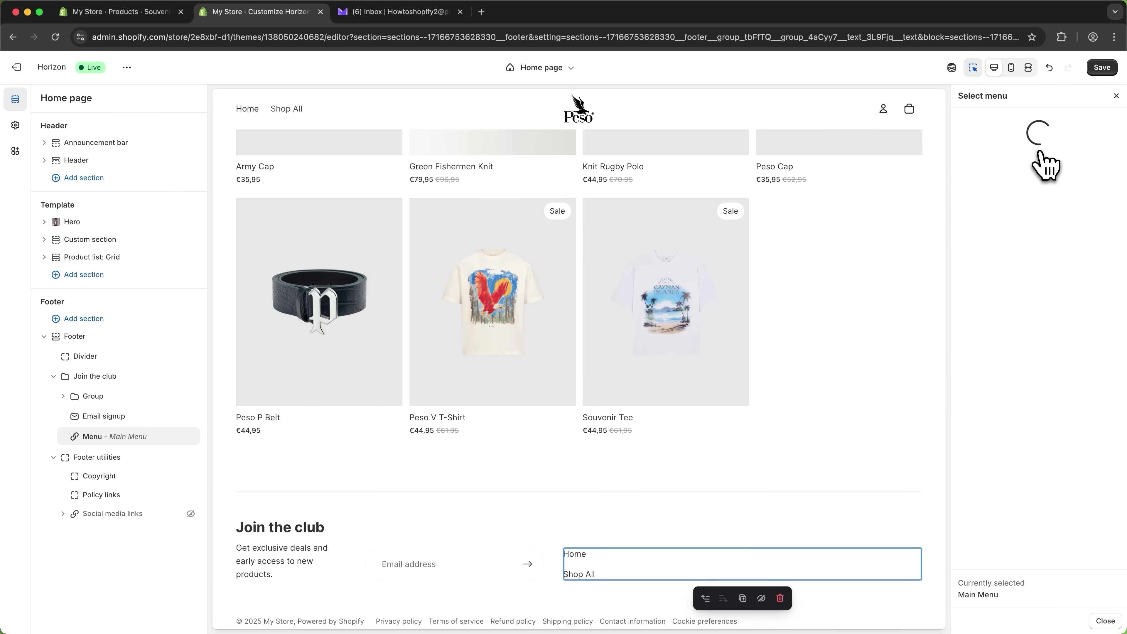
{"action": "left_click", "coordinate": [1018, 231]}
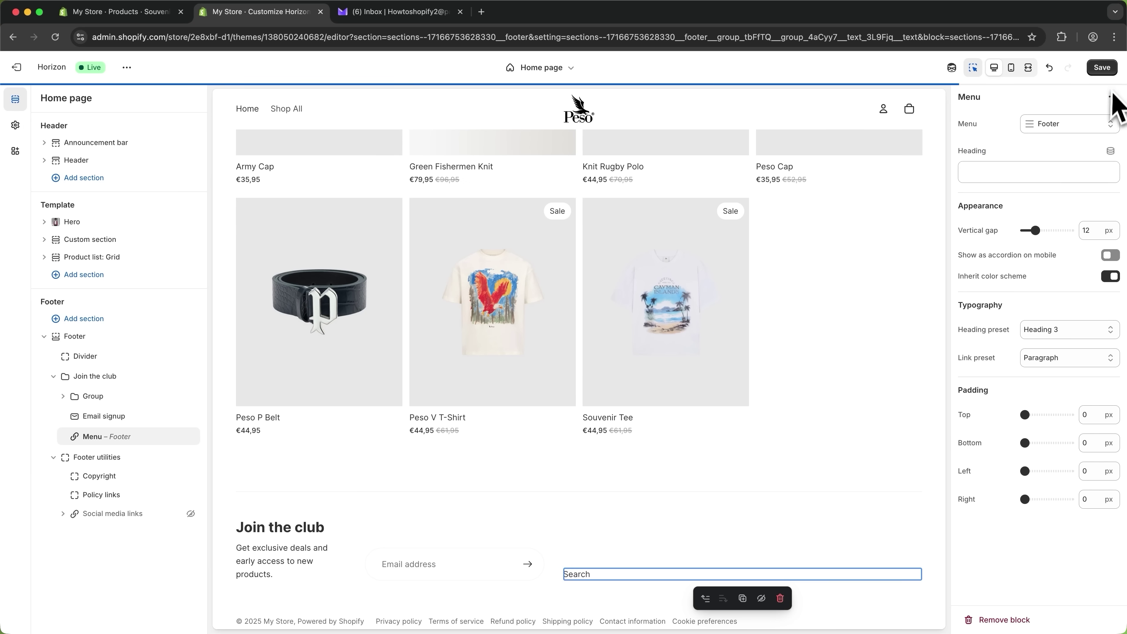
{"action": "left_click", "coordinate": [1102, 67]}
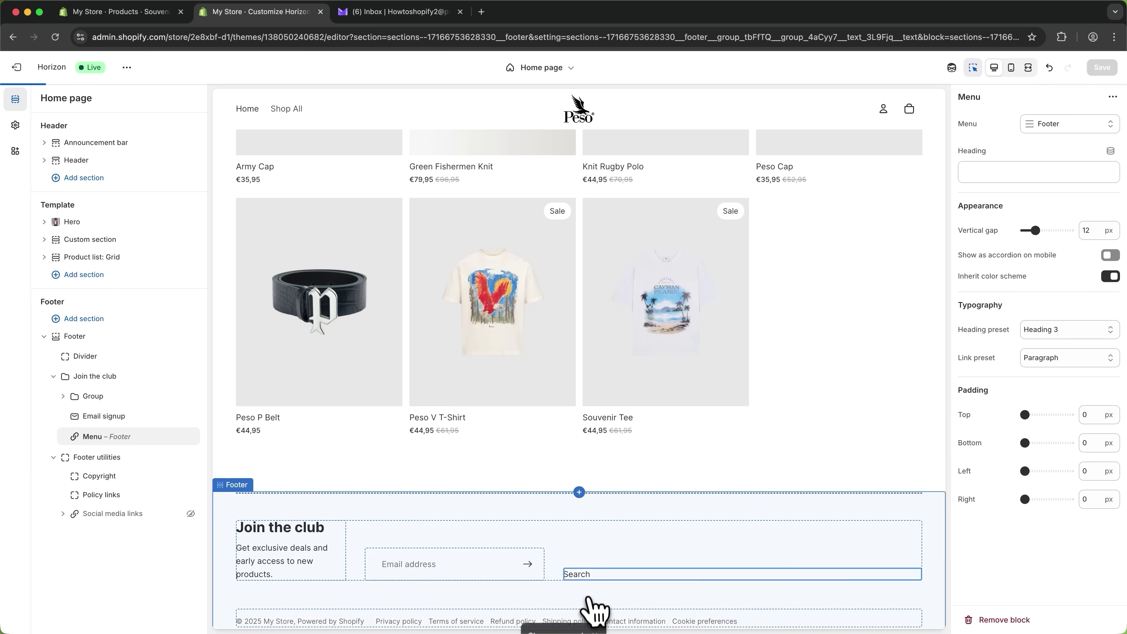
{"action": "left_click", "coordinate": [17, 68]}
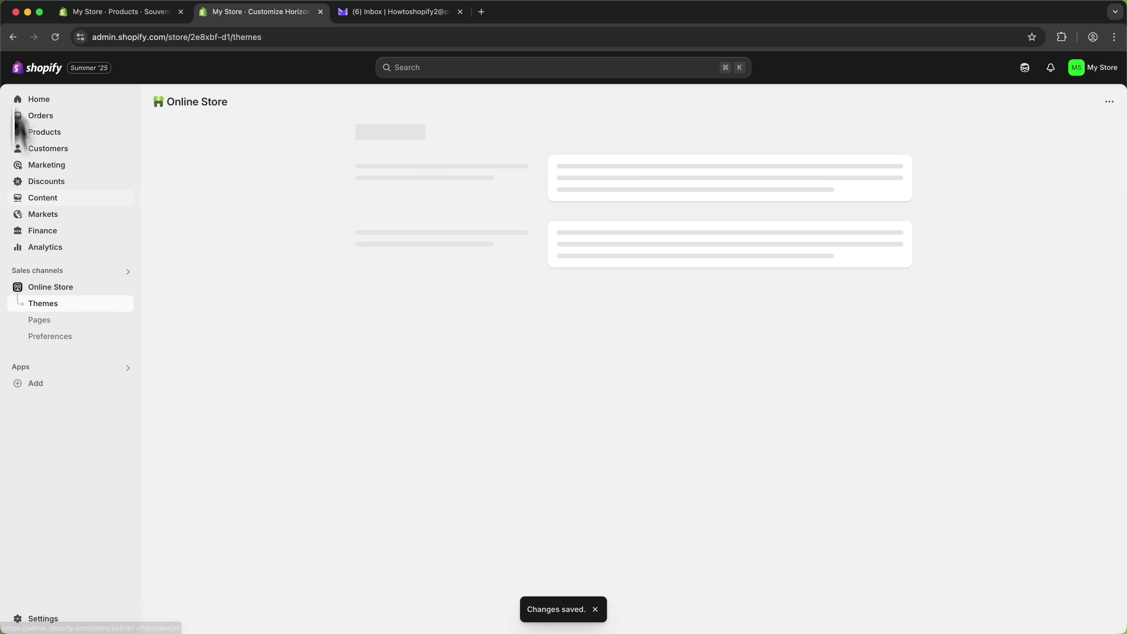
Open the store's Footer menu and add an item linking to the Contact Information policy.
{"action": "left_click", "coordinate": [48, 201]}
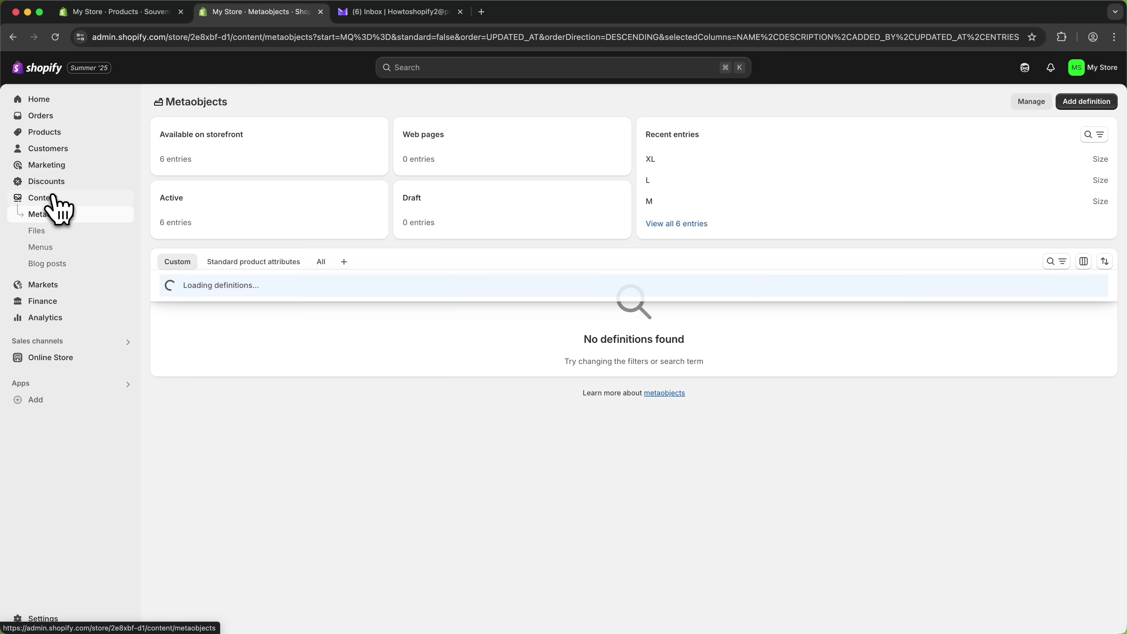
{"action": "left_click", "coordinate": [44, 249]}
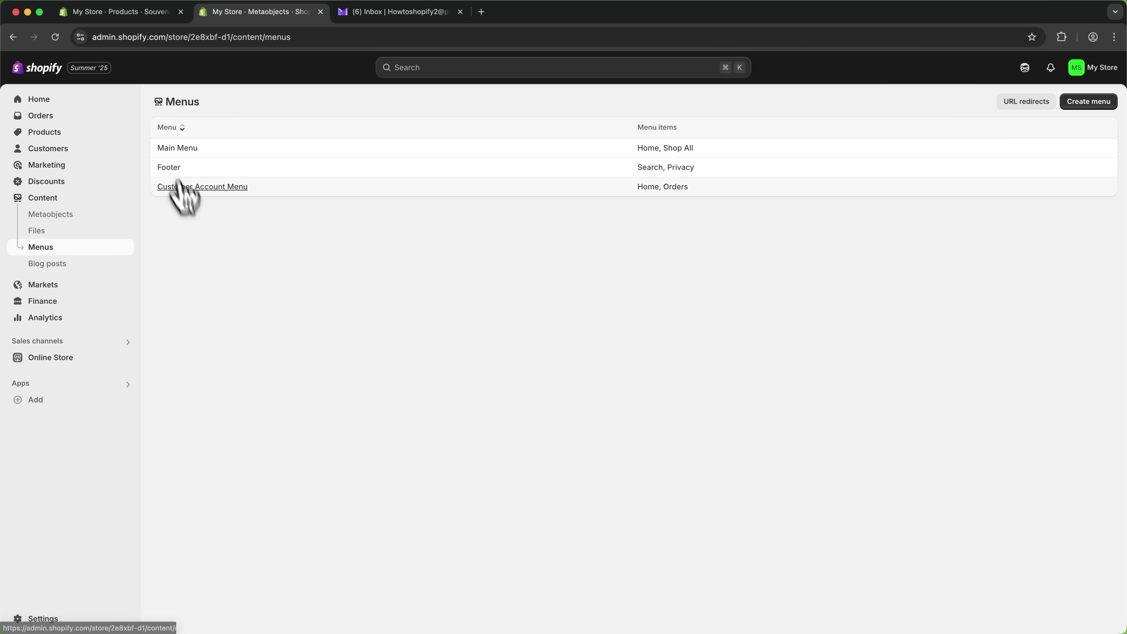
{"action": "left_click", "coordinate": [170, 167]}
{"action": "left_click", "coordinate": [502, 298]}
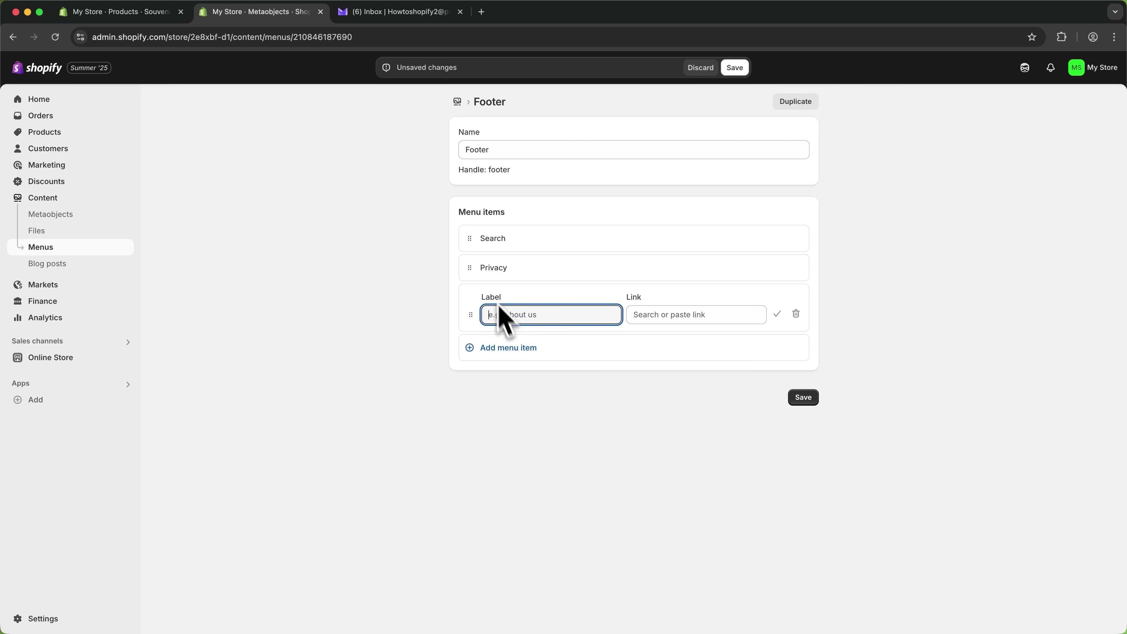
{"action": "left_click", "coordinate": [654, 320]}
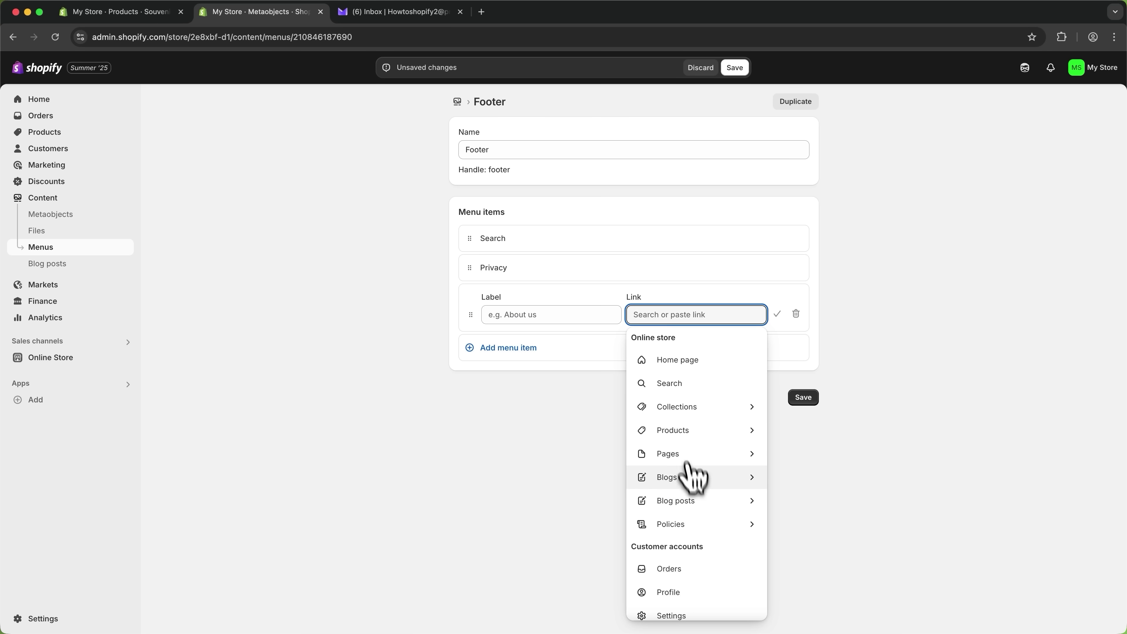
{"action": "left_click", "coordinate": [727, 526]}
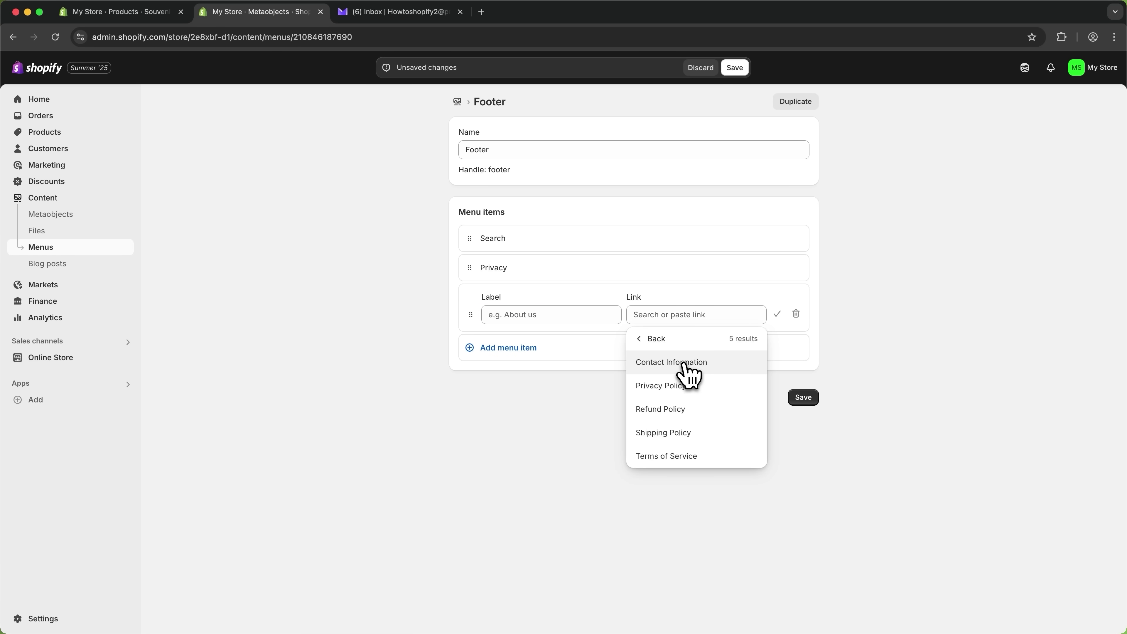
{"action": "left_click", "coordinate": [684, 363]}
Add Footer menu items for the Privacy Policy, Refund Policy, Shipping Policy and Terms of Service, and save the menu.
{"action": "left_click", "coordinate": [505, 348]}
{"action": "left_click", "coordinate": [719, 402]}
{"action": "left_click", "coordinate": [710, 364]}
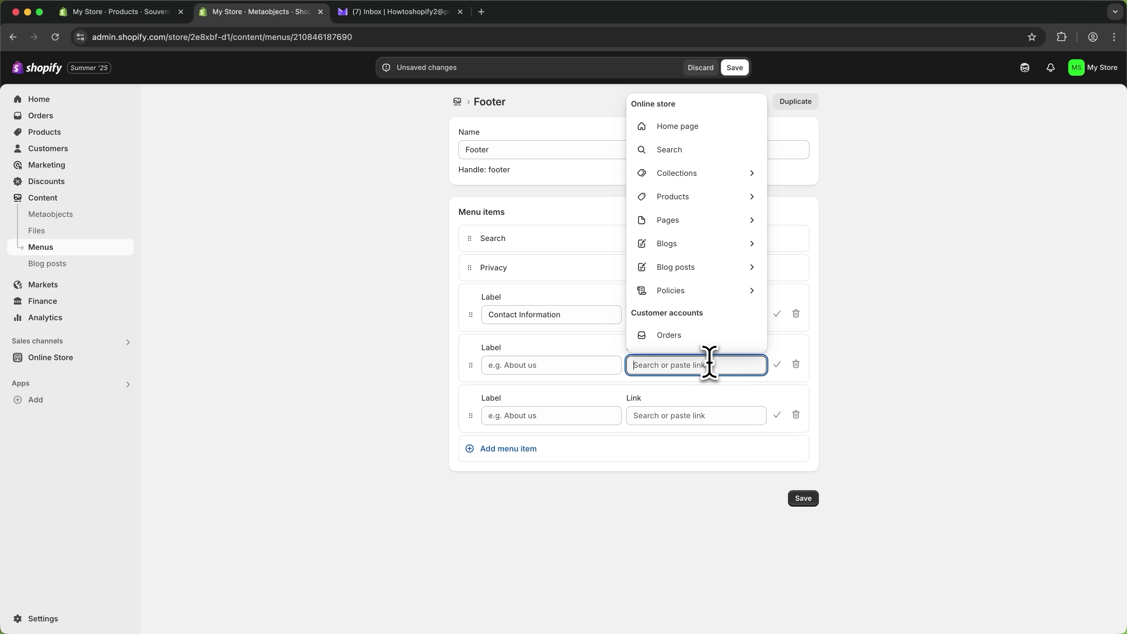
{"action": "left_click", "coordinate": [701, 292]}
{"action": "left_click", "coordinate": [690, 436]}
{"action": "left_click", "coordinate": [663, 416]}
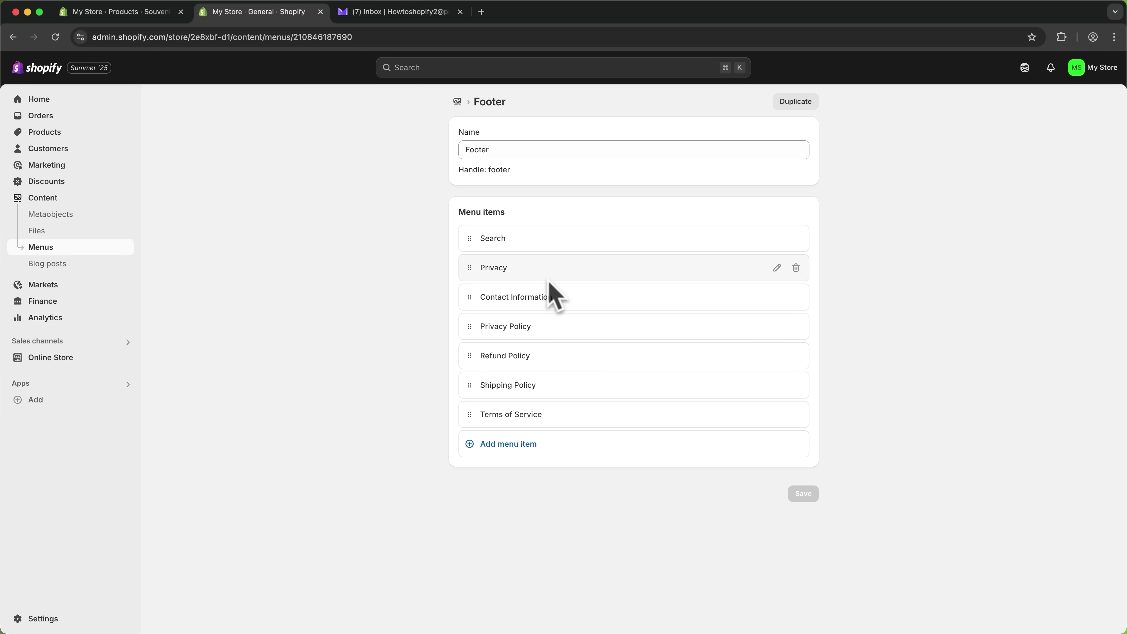
Check the store's domain settings and remove the password protection from the online store.
{"action": "left_click", "coordinate": [44, 619]}
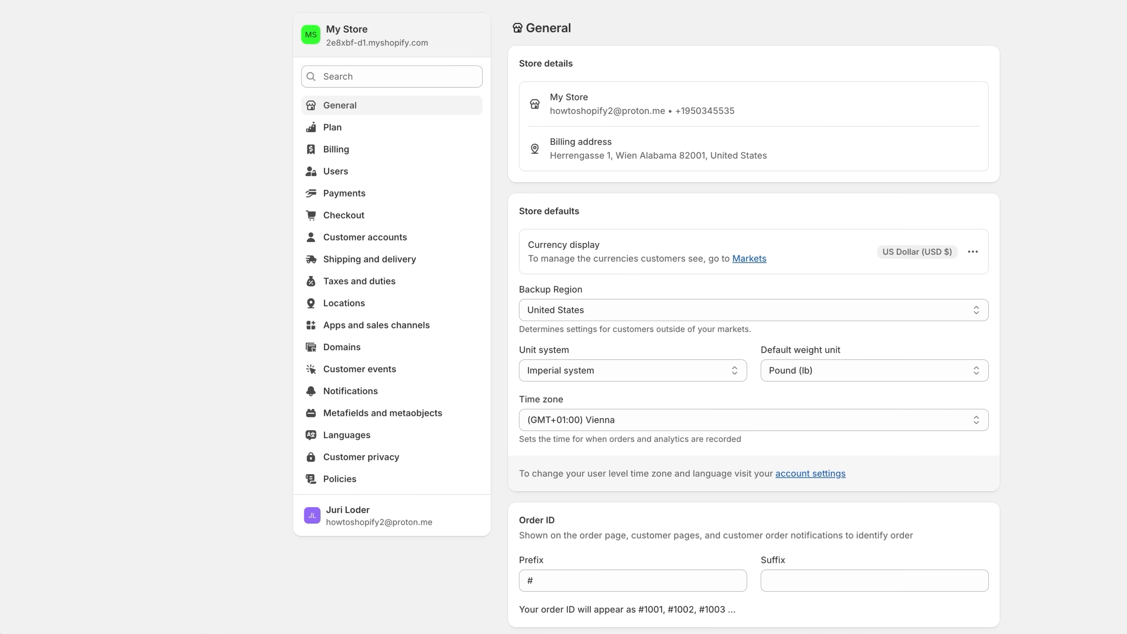
{"action": "left_click", "coordinate": [365, 349]}
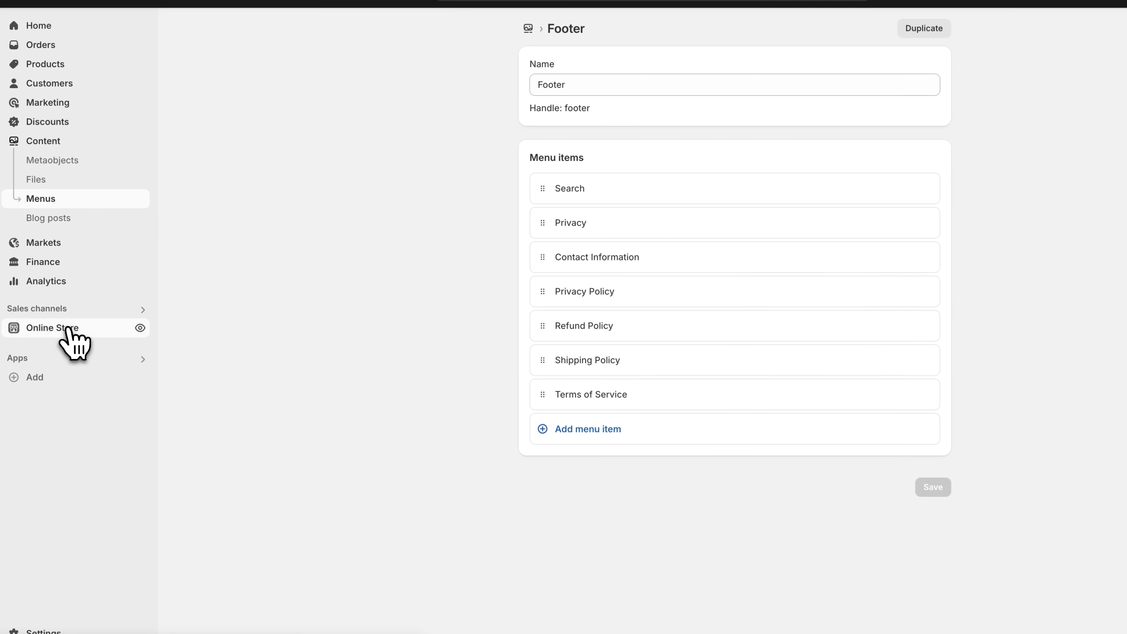
{"action": "left_click", "coordinate": [68, 327]}
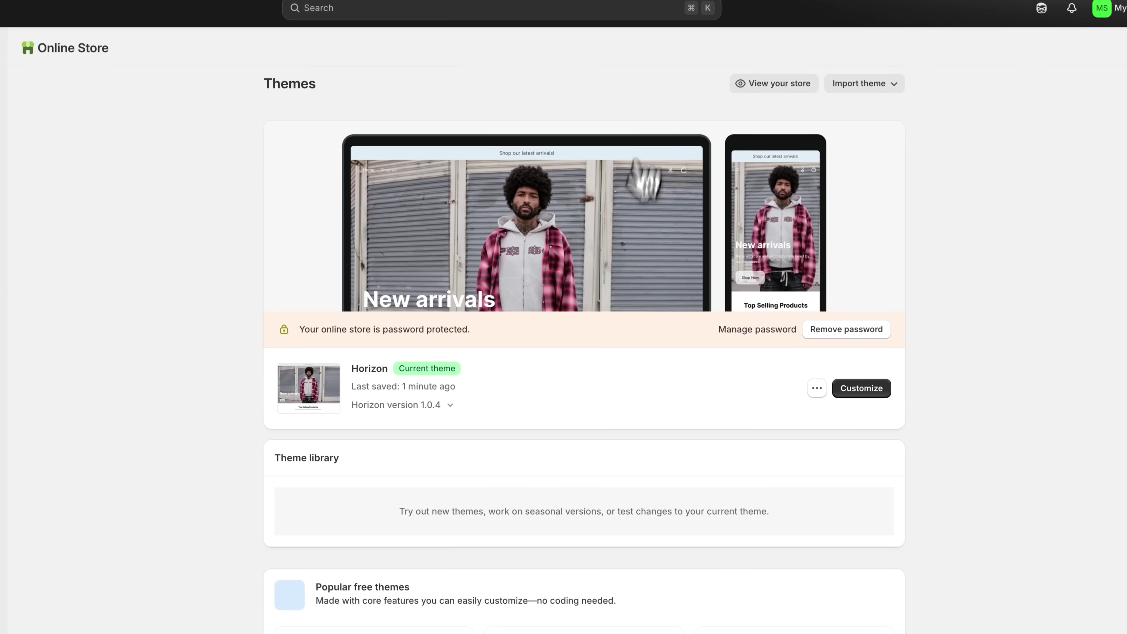
{"action": "left_click", "coordinate": [846, 339]}
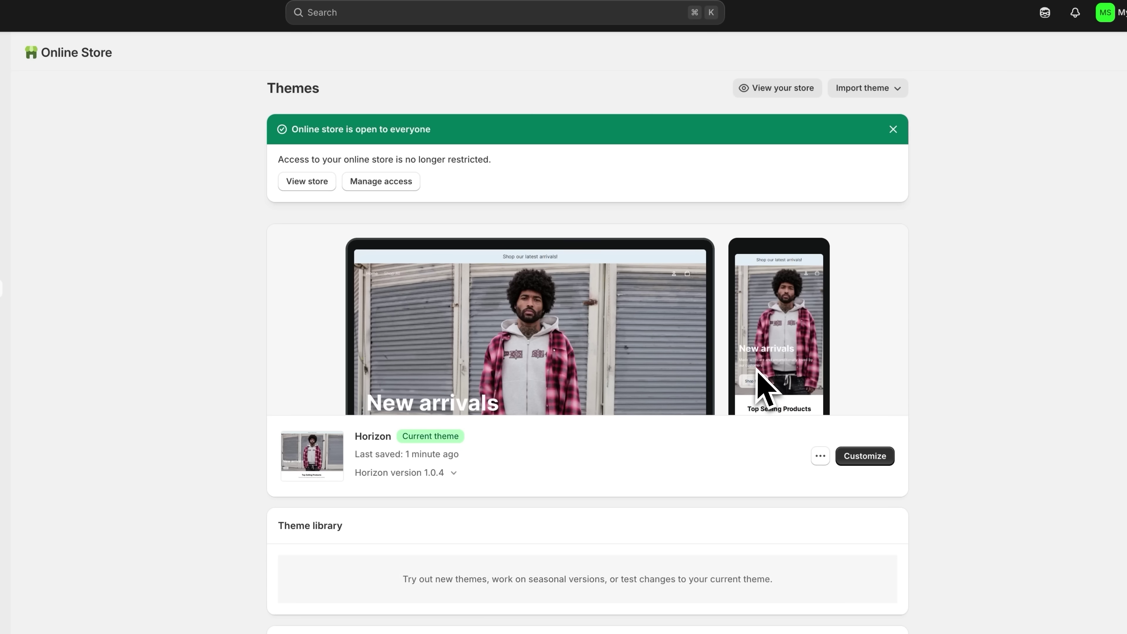